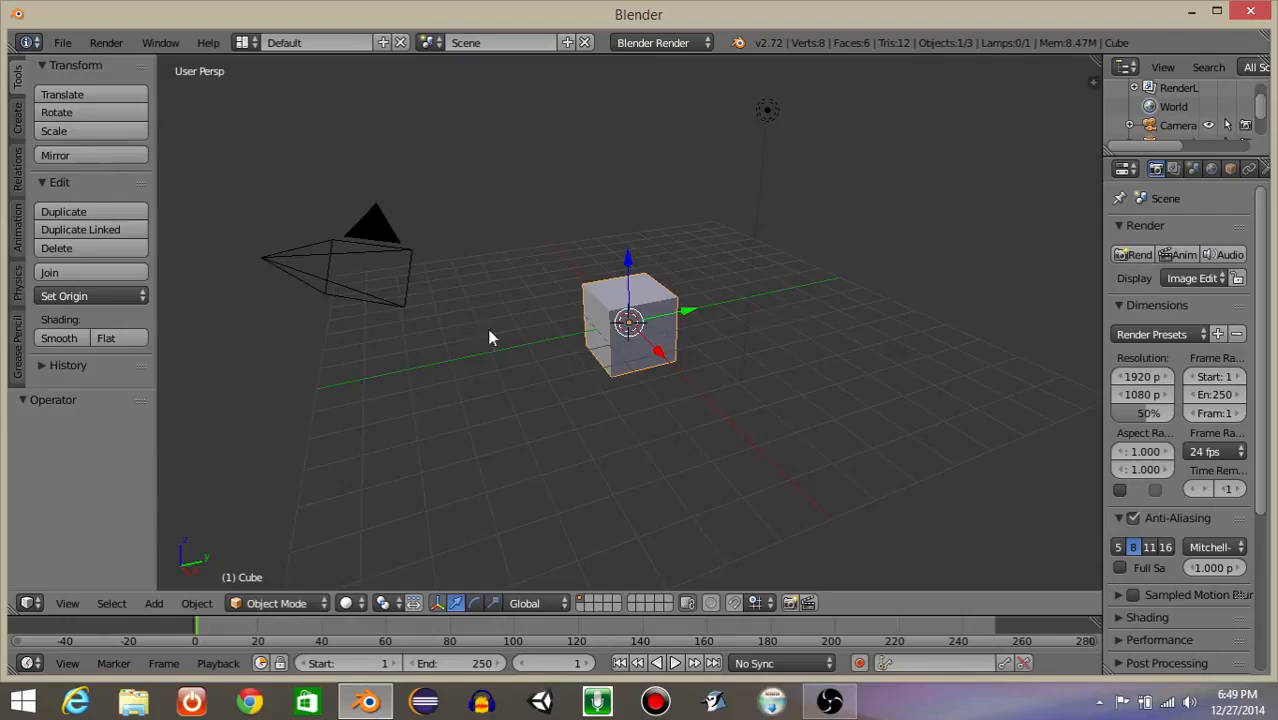
Delete the default camera and lamp from the scene, keeping only the cube
right_click(278, 250)
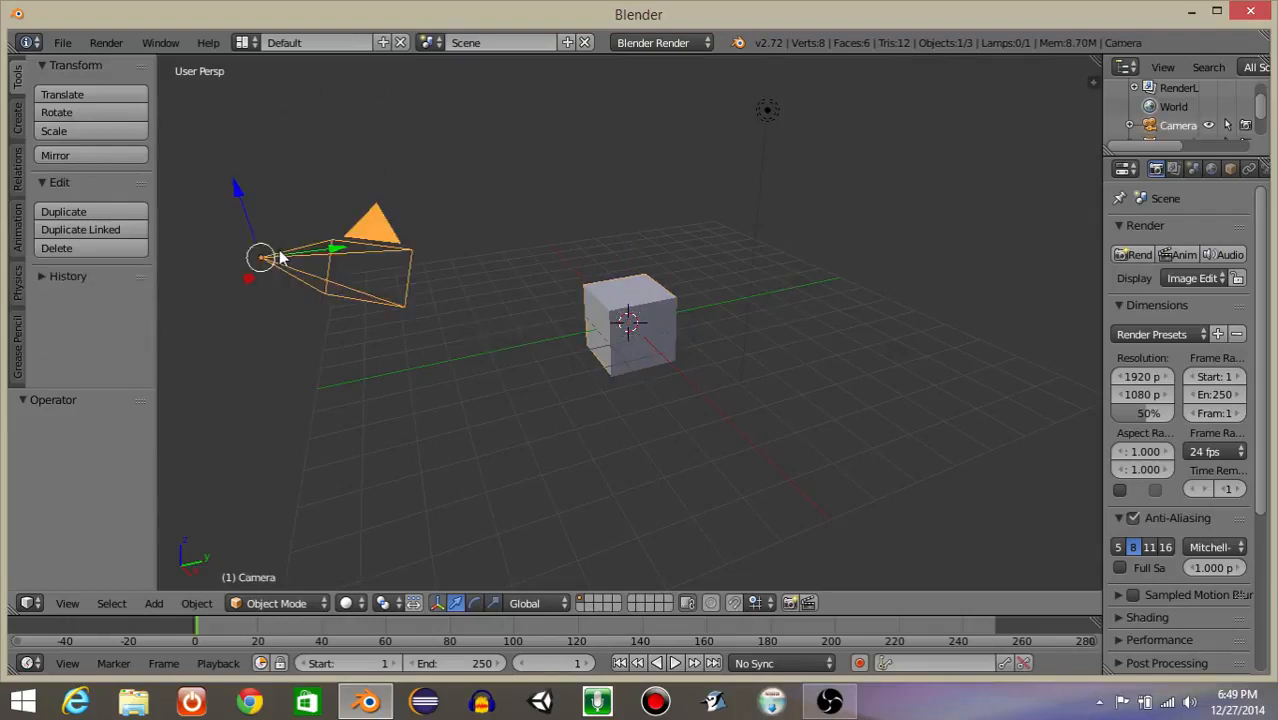
key(x)
click(362, 251)
right_click(755, 118)
key(x)
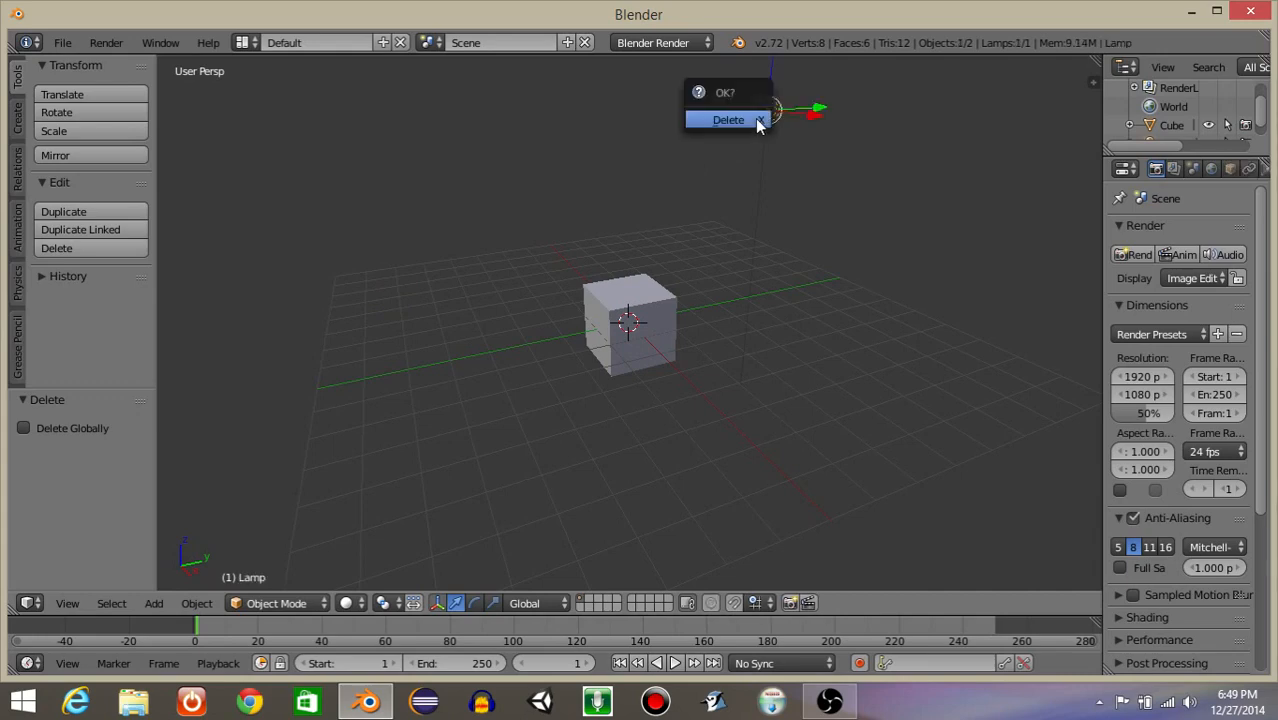
click(755, 119)
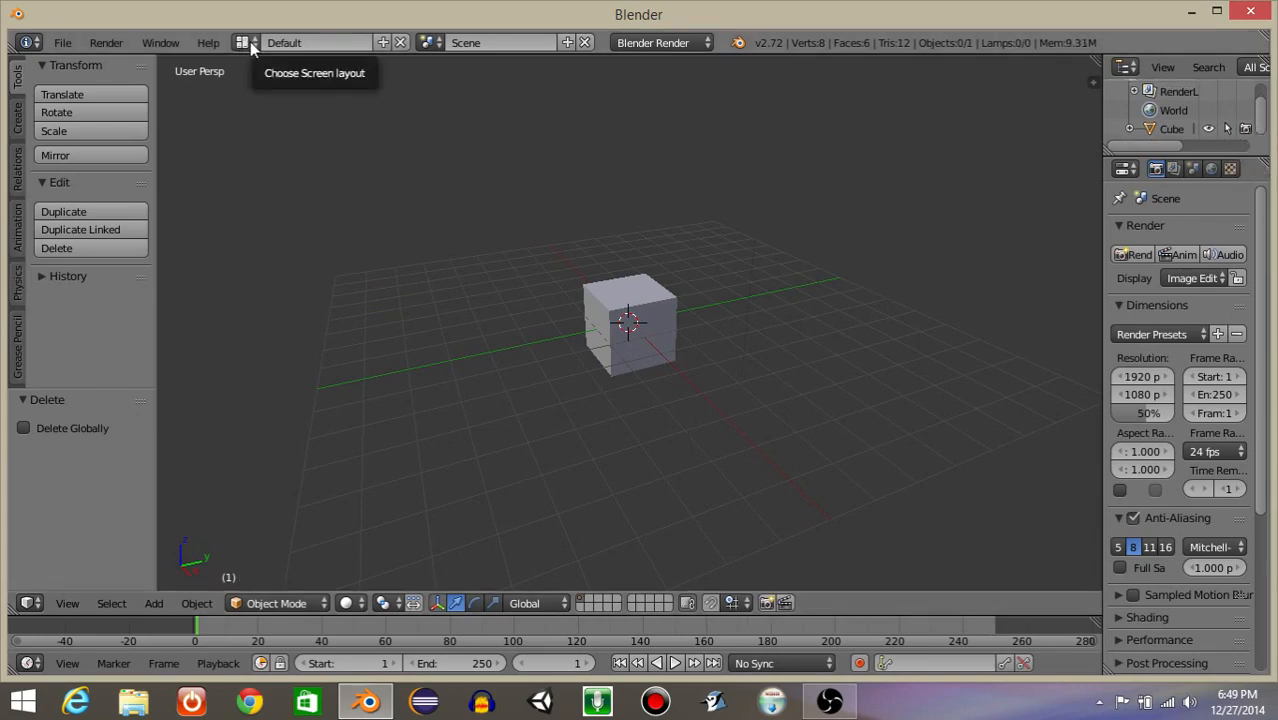
Add an empty of type Cube at the scene origin
right_click(620, 312)
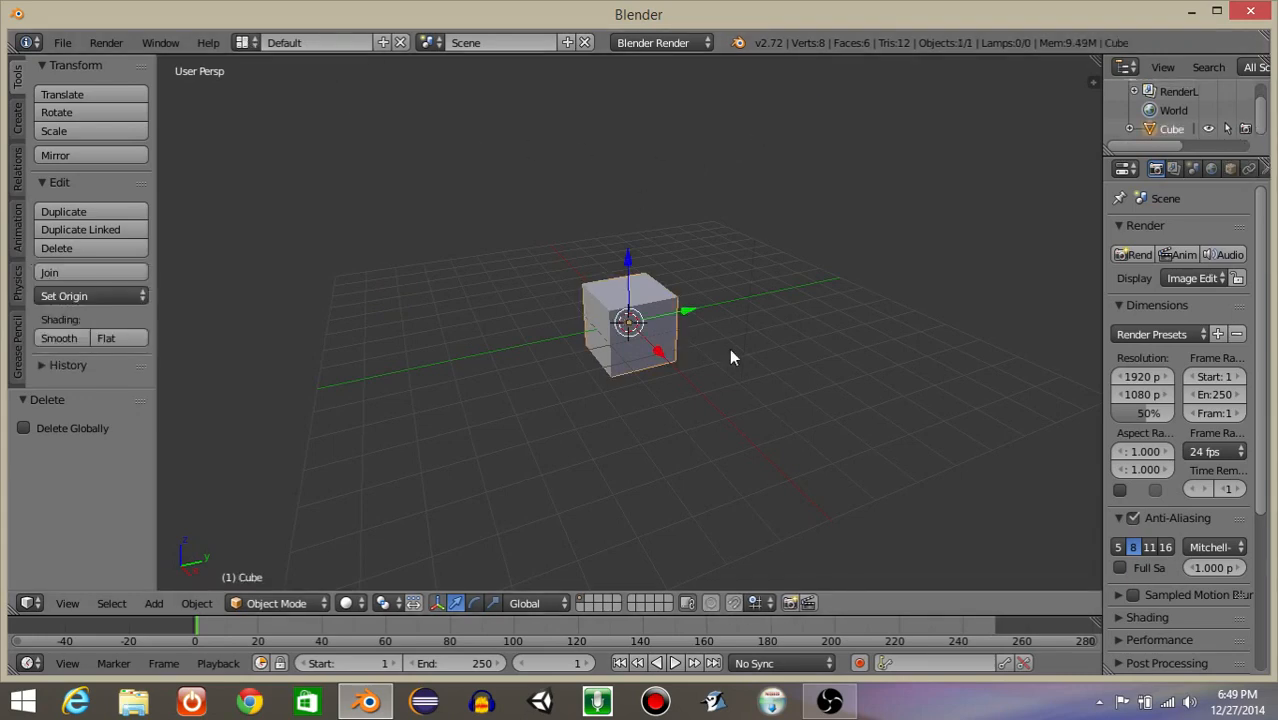
scroll(712, 352, up, 2)
scroll(712, 352, up, 1)
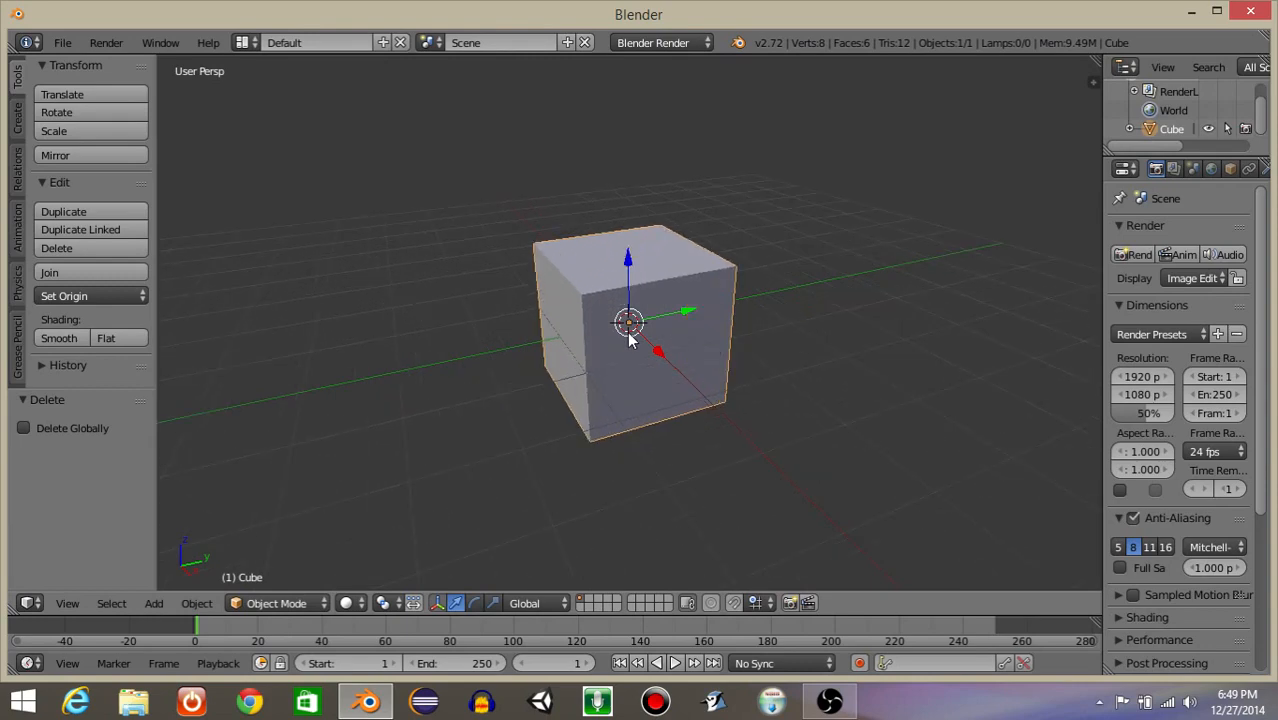
key(space)
text(add empty)
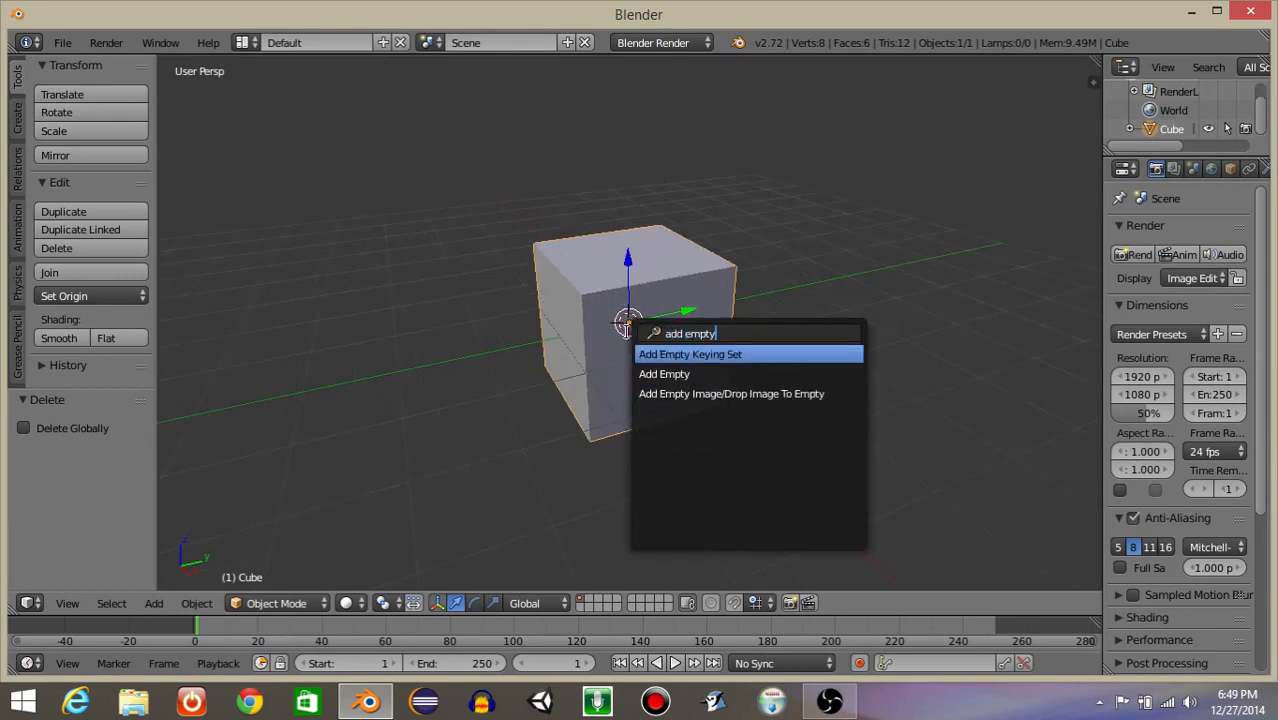
click(652, 372)
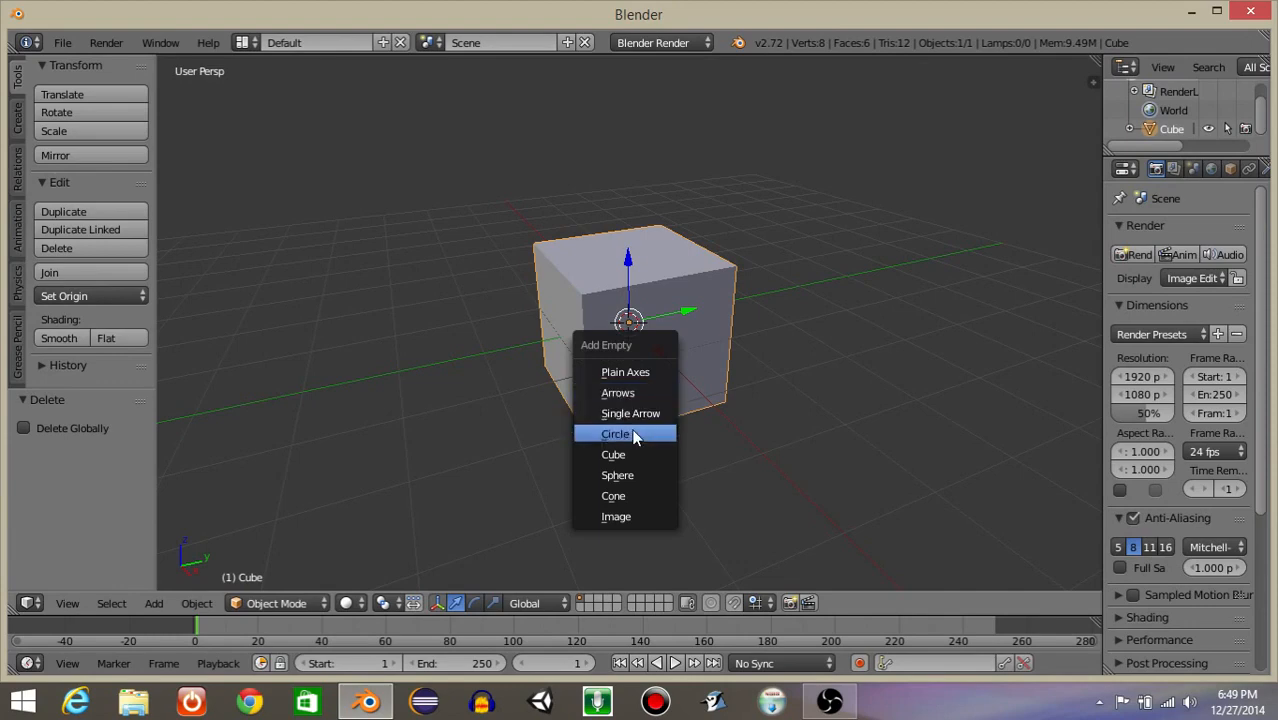
click(614, 456)
Move the empty about 2.41 units along Y and scale it to about 0.546
key(g)
key(y)
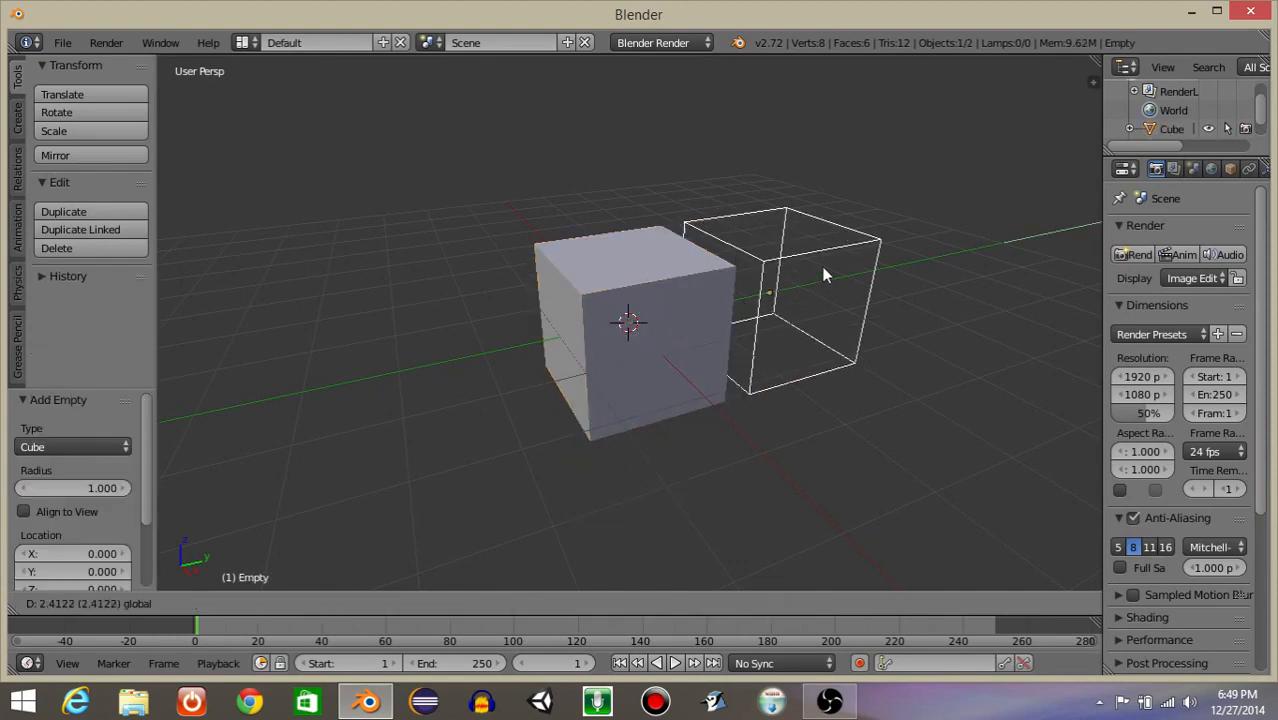
click(826, 331)
key(s)
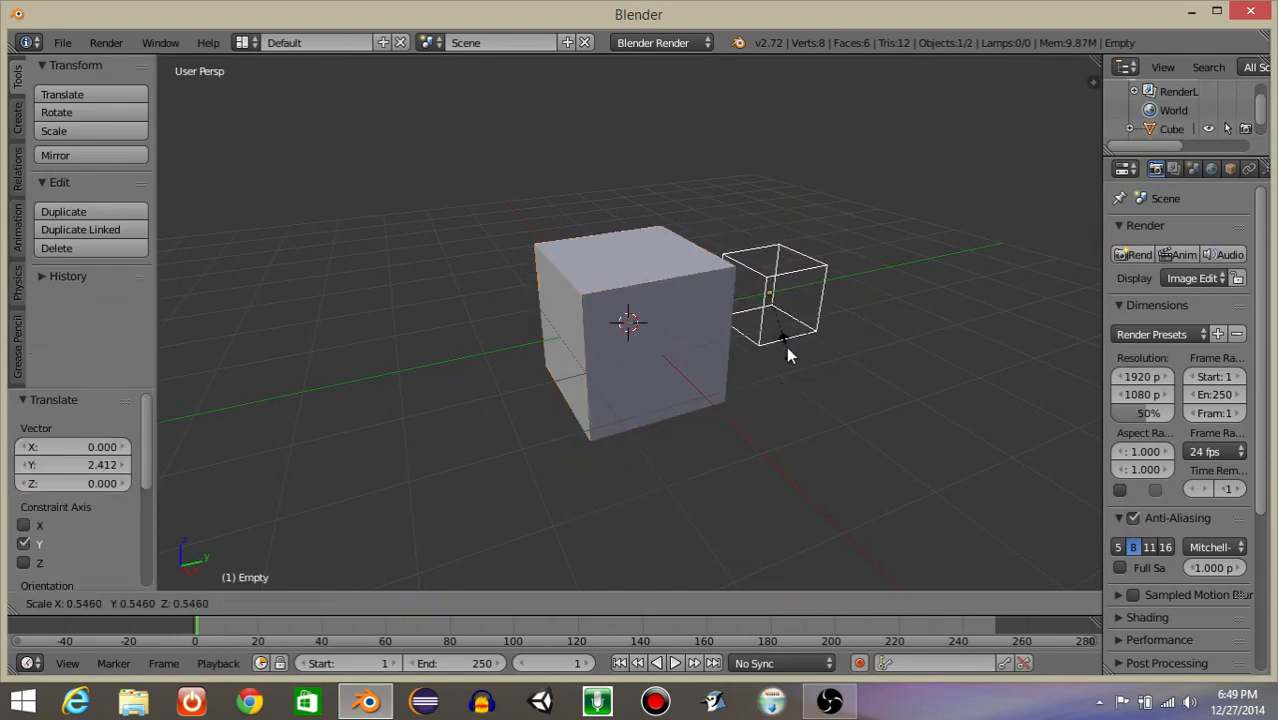
click(786, 352)
Parent the empty to the cube using the Object parent type
shift+right_click(640, 264)
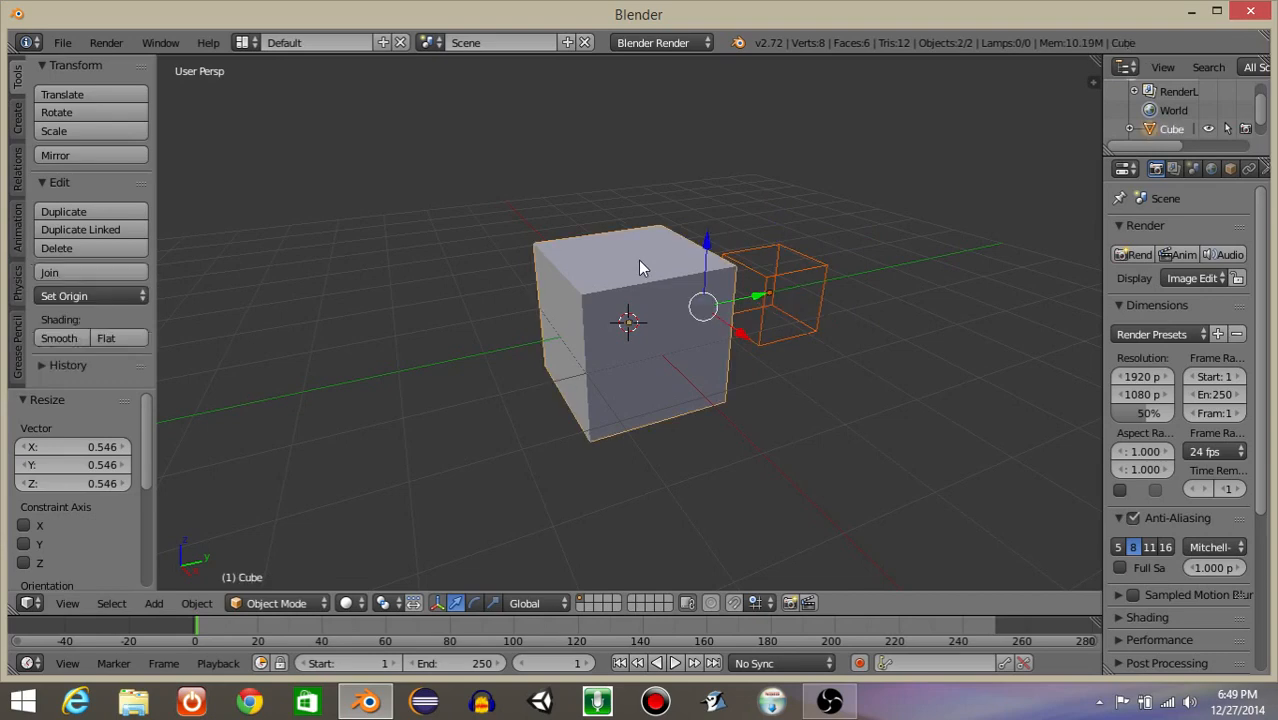
key(ctrl+p)
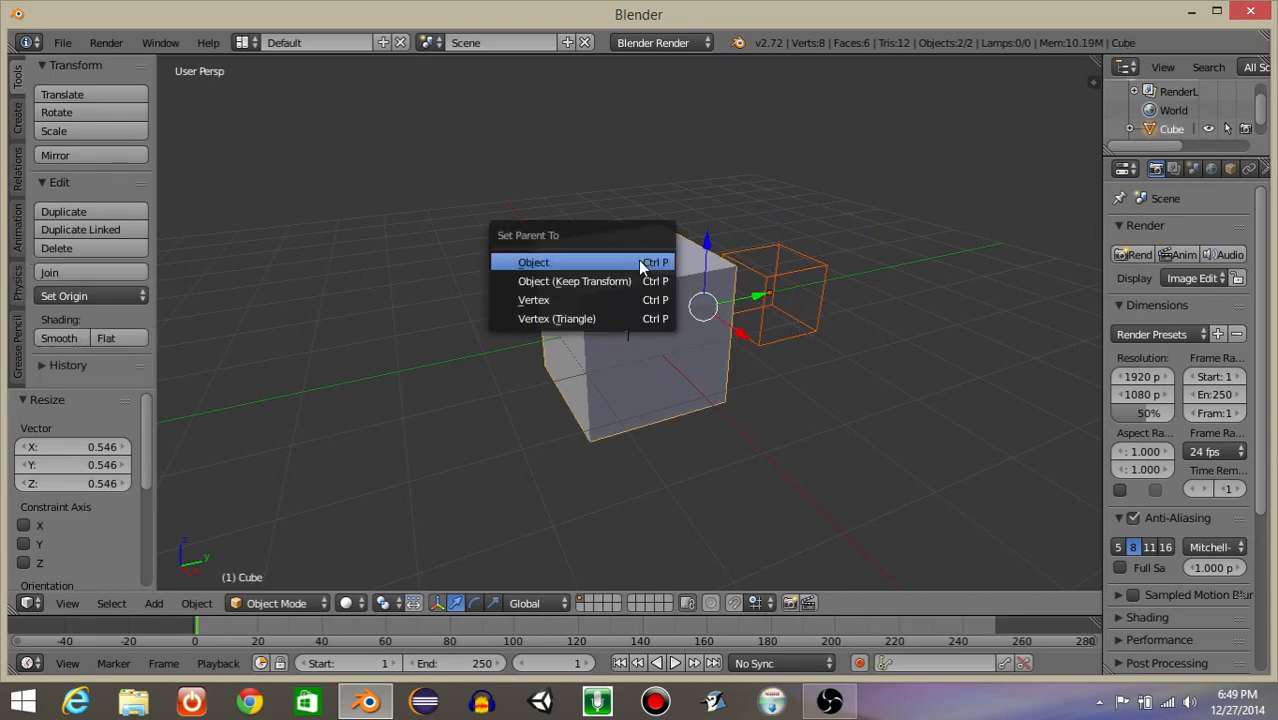
click(641, 264)
mouse_move(732, 220)
middle_down()
mouse_move(665, 262)
mouse_move(733, 220)
middle_up()
scroll(733, 220, down, 3)
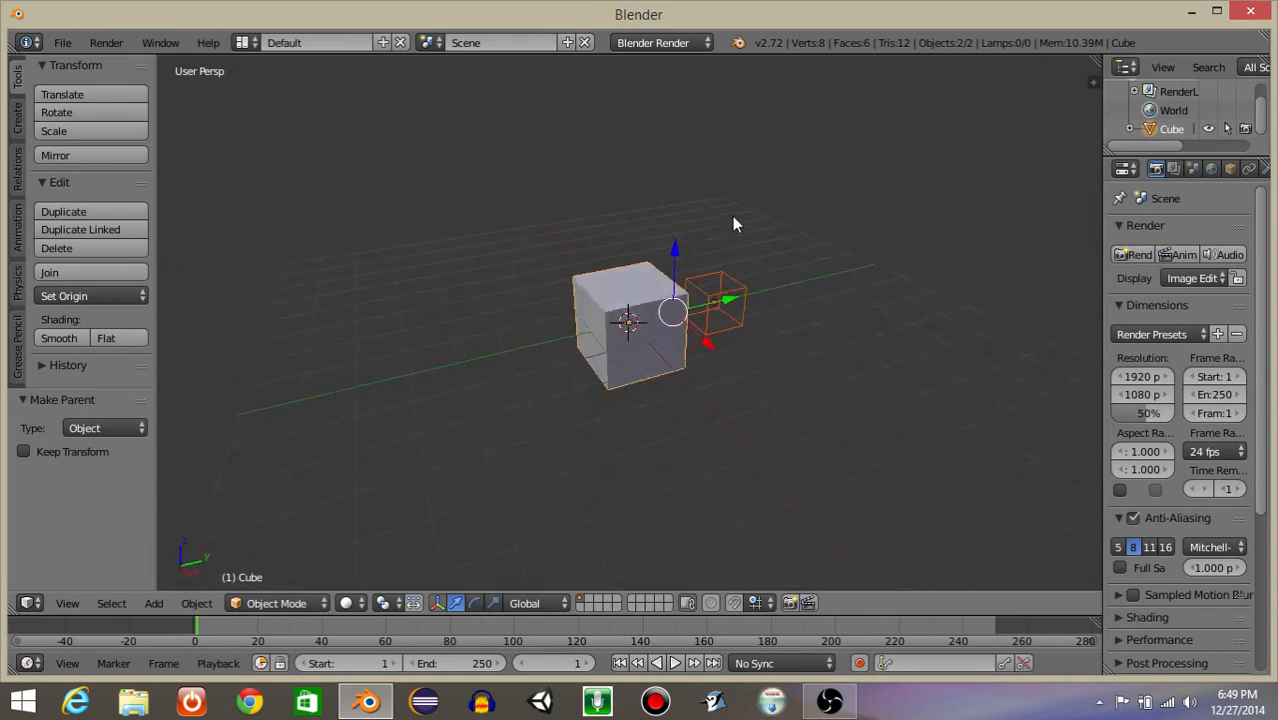
Switch to the Game Logic screen layout and set the engine to Blender Game
click(248, 42)
click(270, 148)
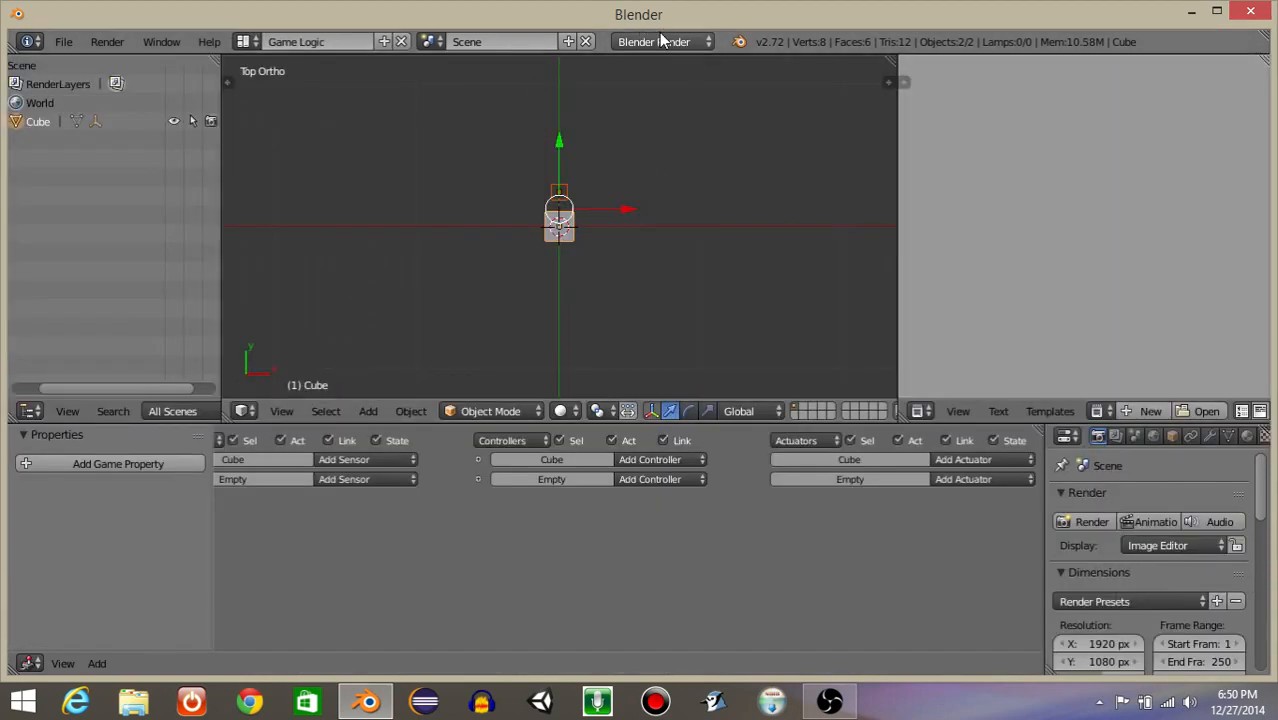
click(660, 41)
click(656, 84)
scroll(640, 203, up, 4)
middle_drag(636, 194, 480, 77)
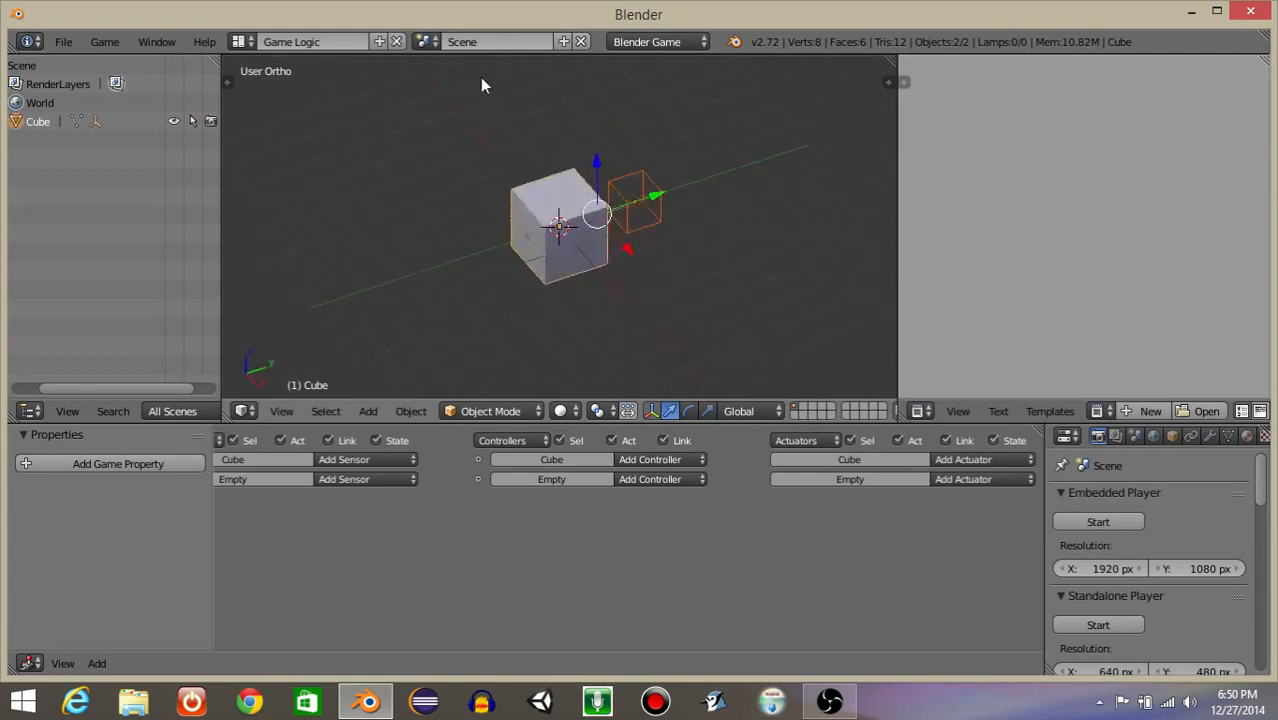
Display an unused scene layer and add a surface sphere at its origin
right_click(645, 204)
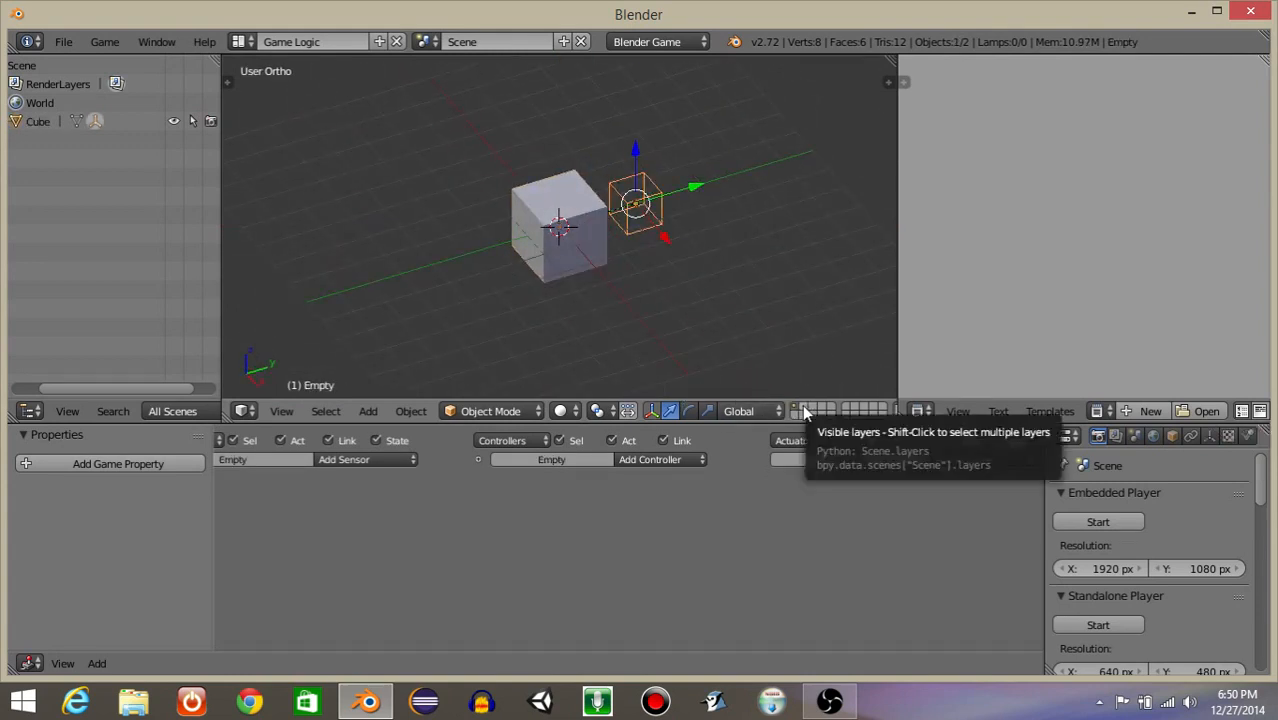
click(802, 408)
click(799, 405)
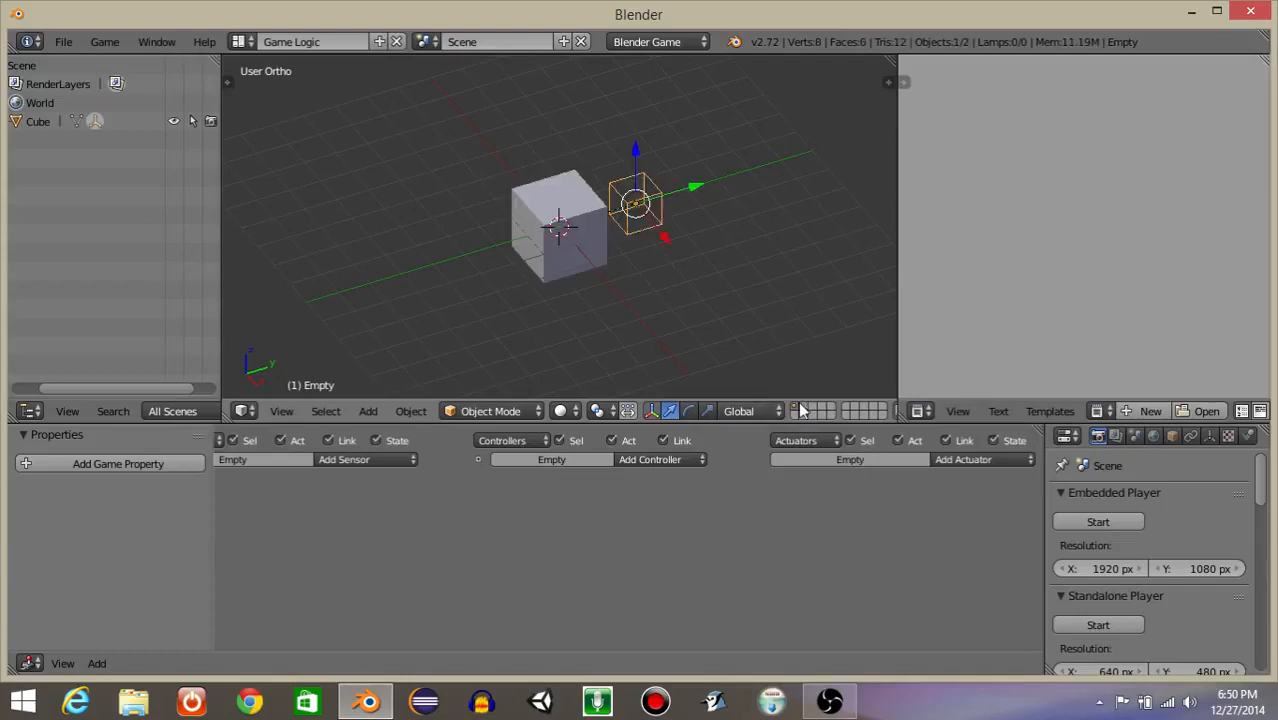
click(811, 414)
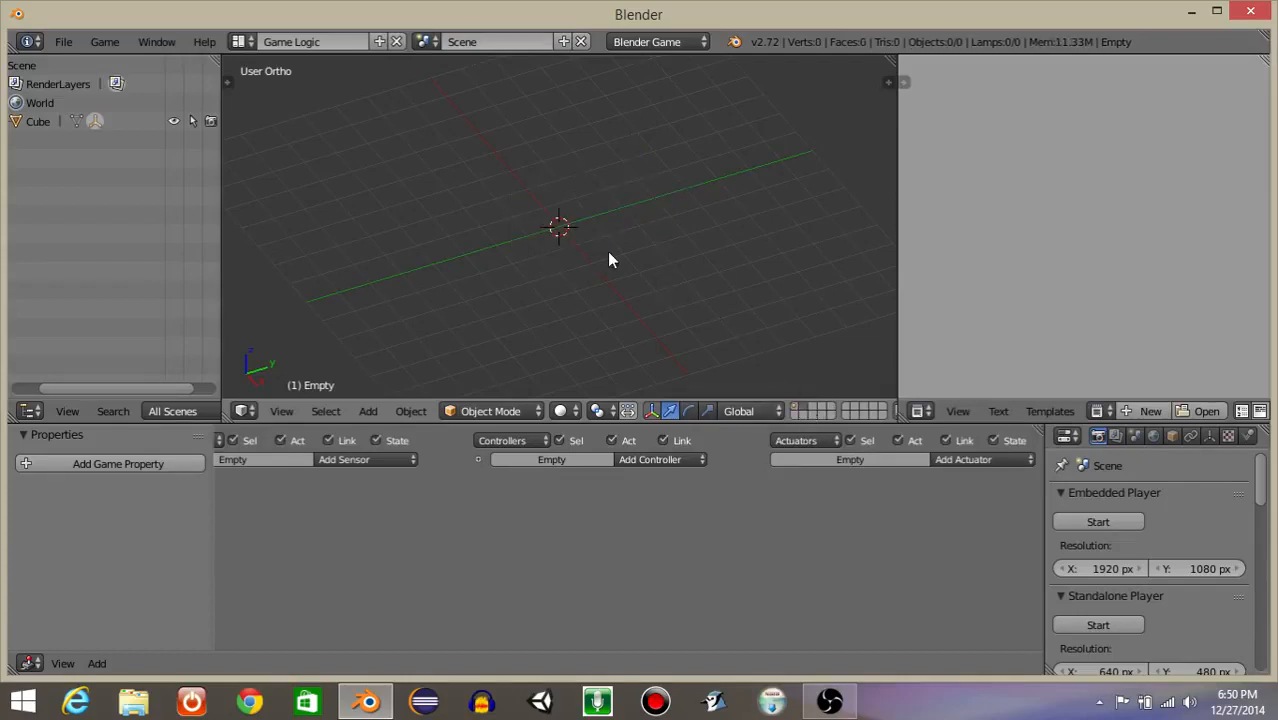
key(space)
text(add sur)
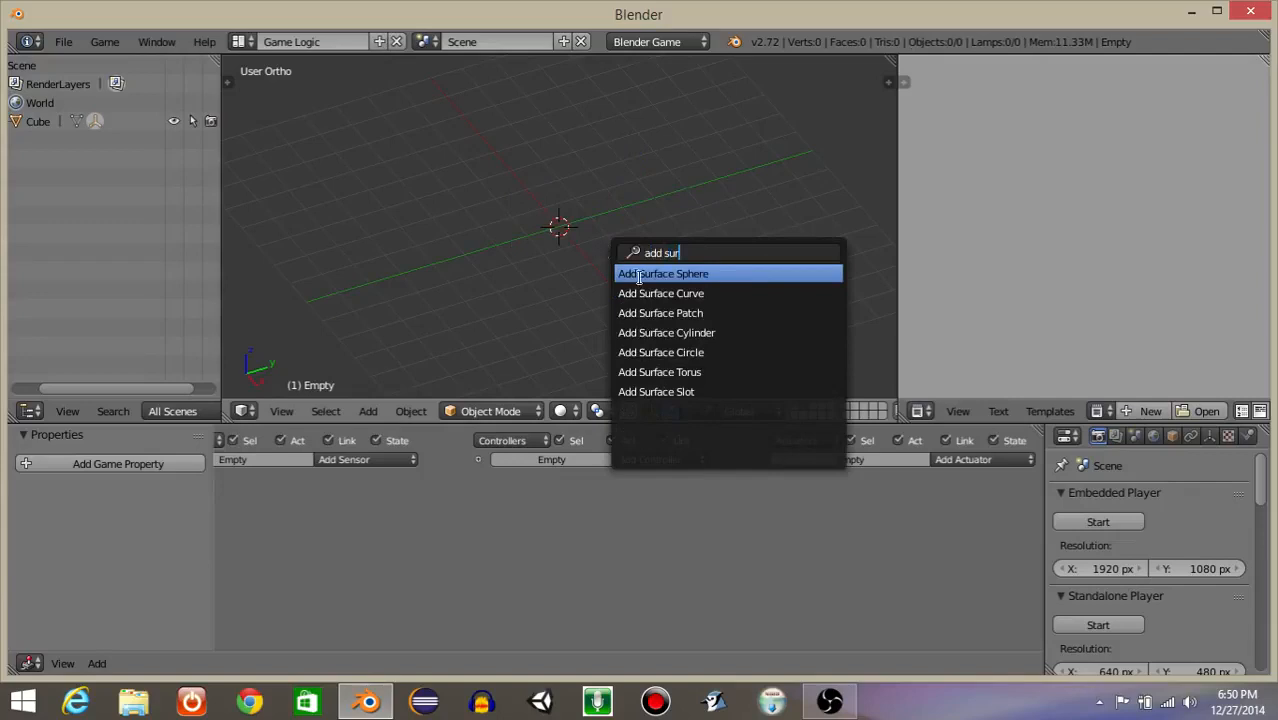
click(640, 278)
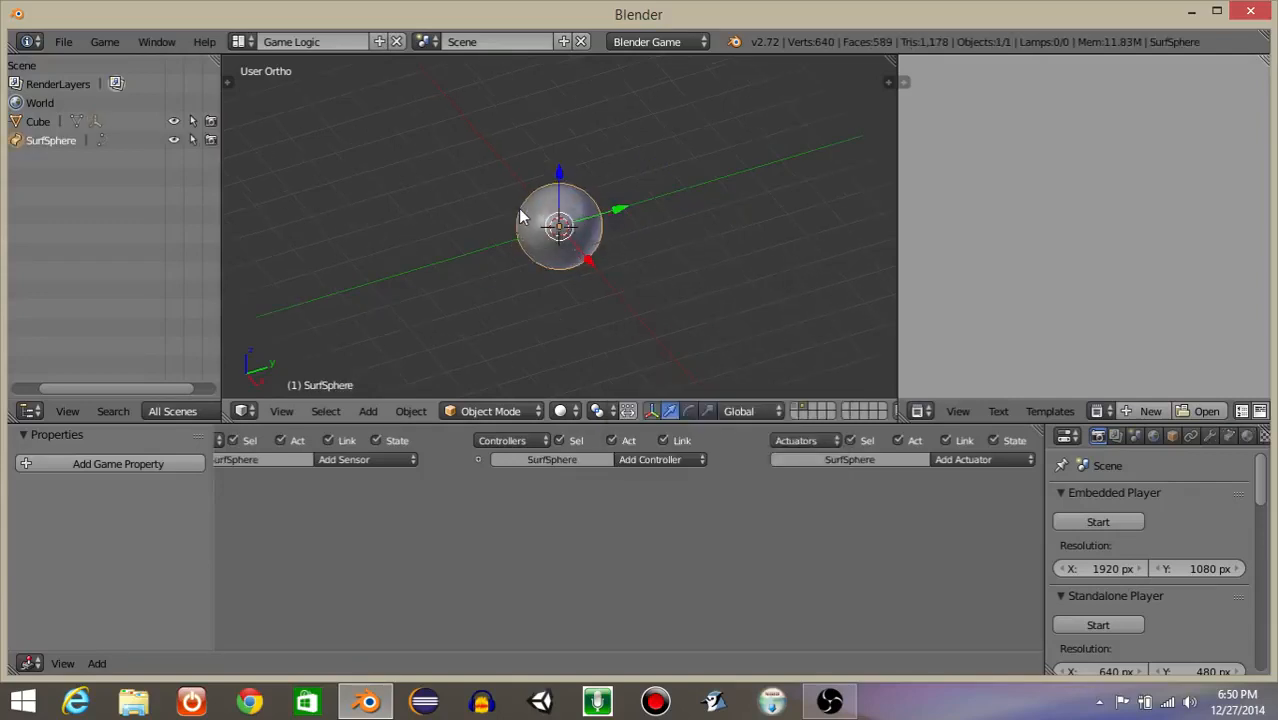
Scale the surface sphere to about 0.5 and convert it to a mesh
key(s)
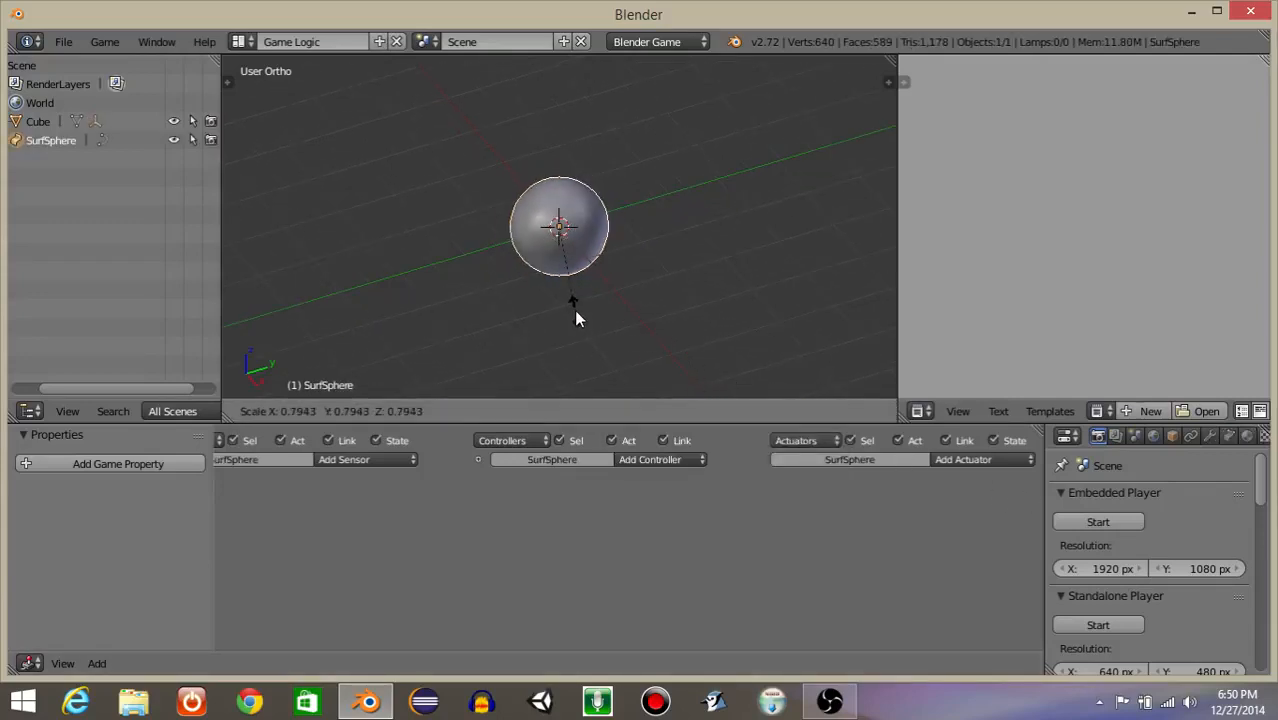
click(583, 264)
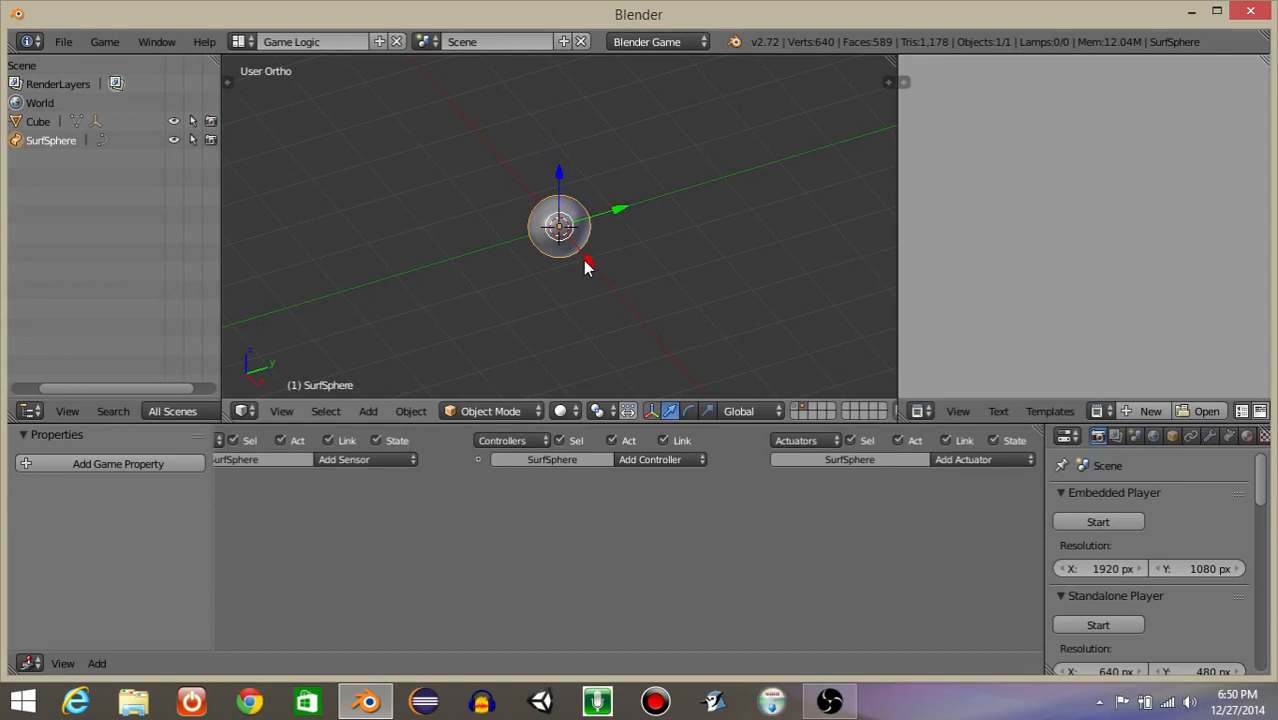
key(alt+c)
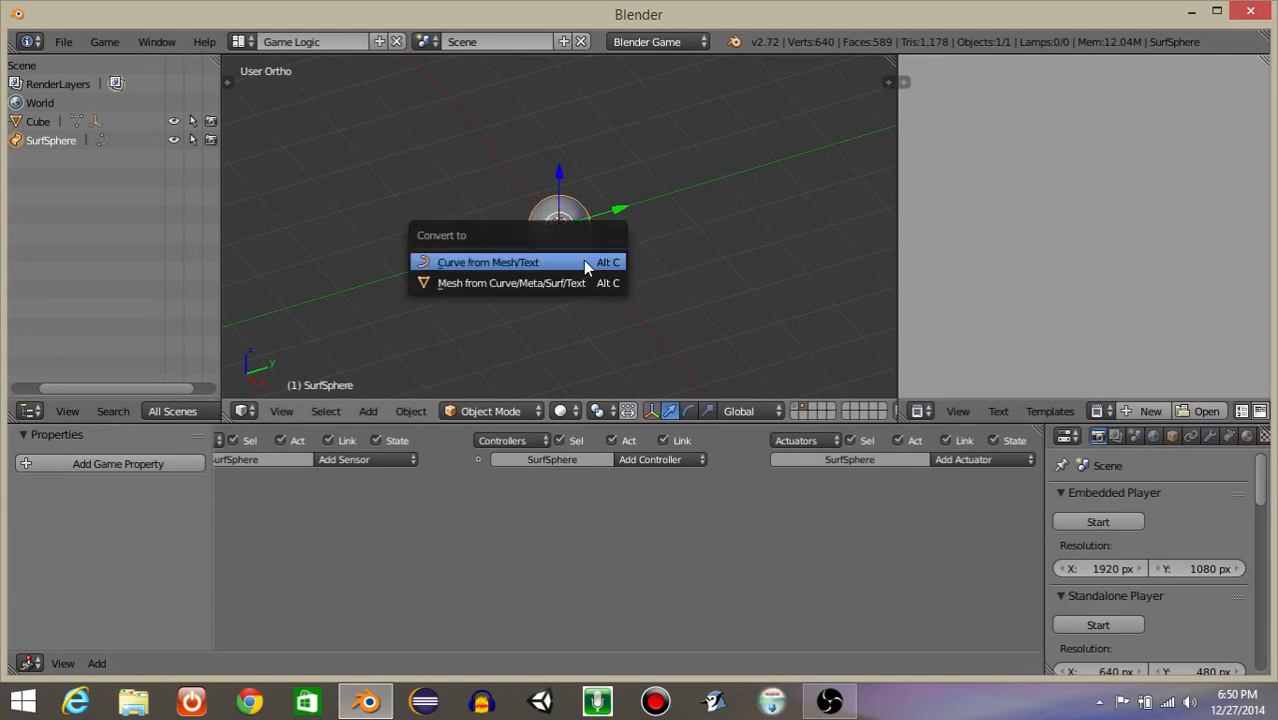
click(515, 284)
Add an Always sensor to the sphere and collapse its settings
scroll(579, 538, up, 1)
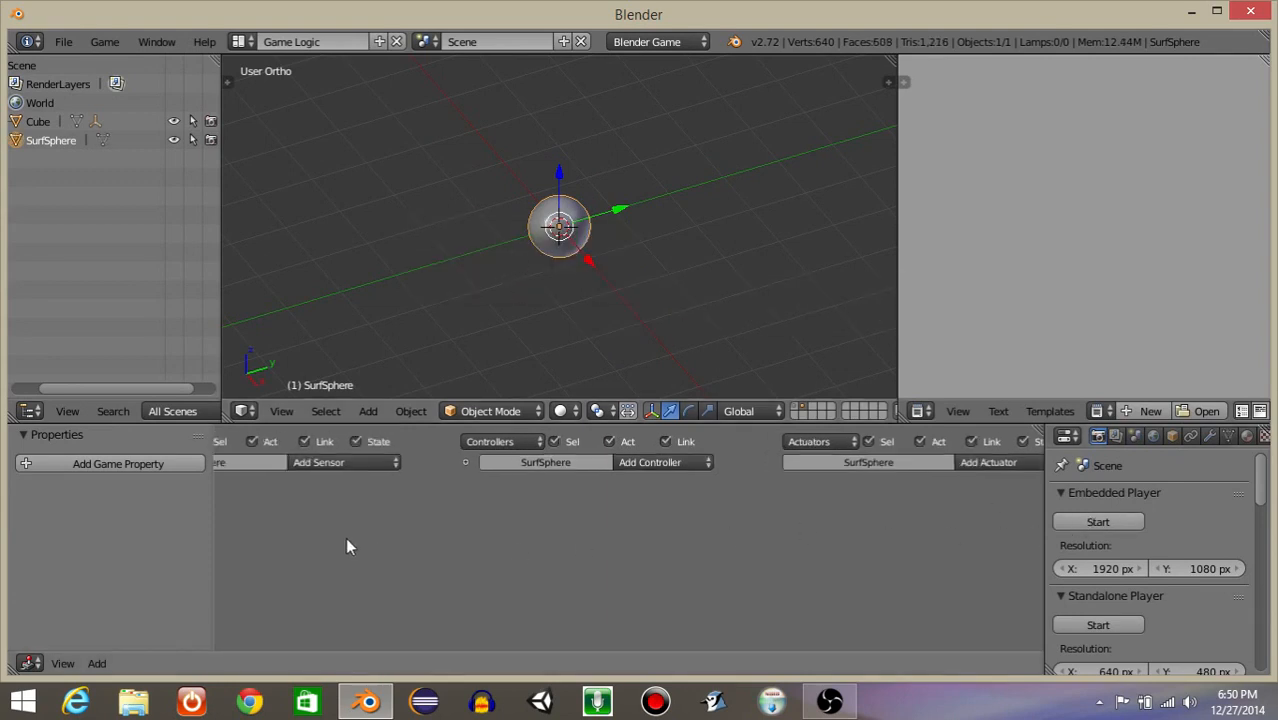
scroll(347, 546, up, 6)
middle_drag(360, 548, 797, 548)
scroll(424, 582, up, 1)
middle_drag(399, 579, 652, 562)
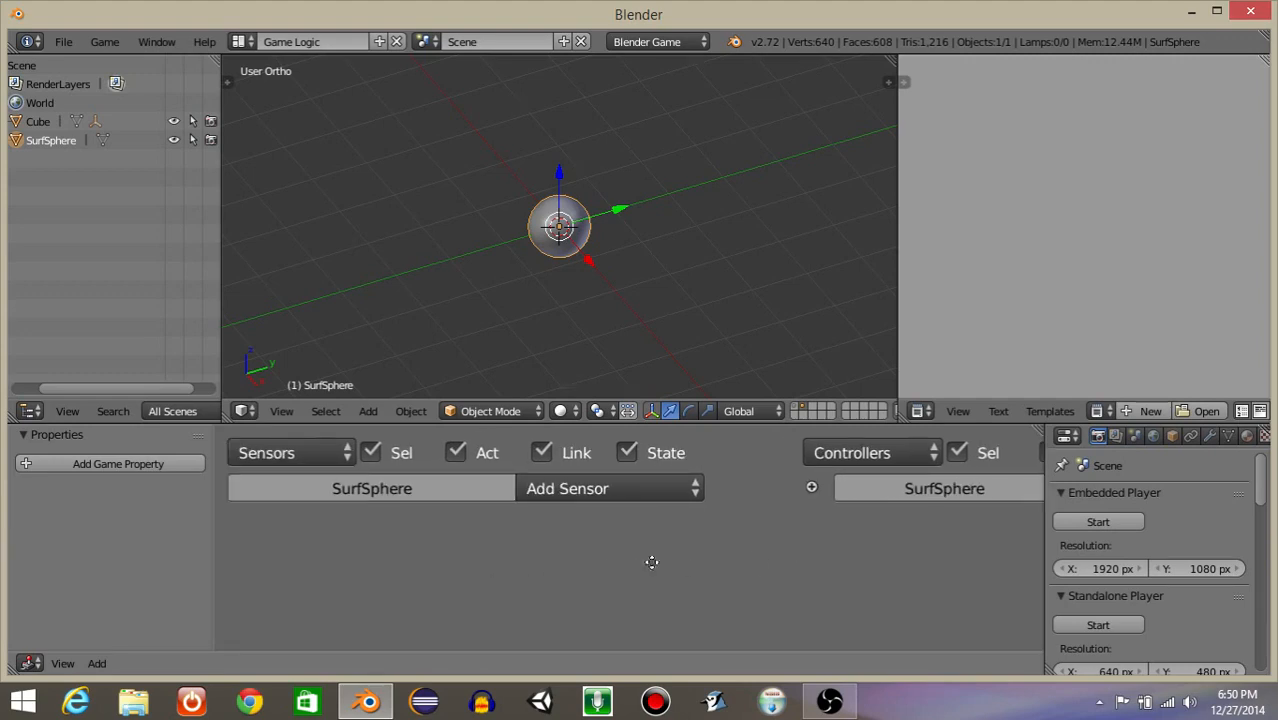
click(562, 488)
click(562, 423)
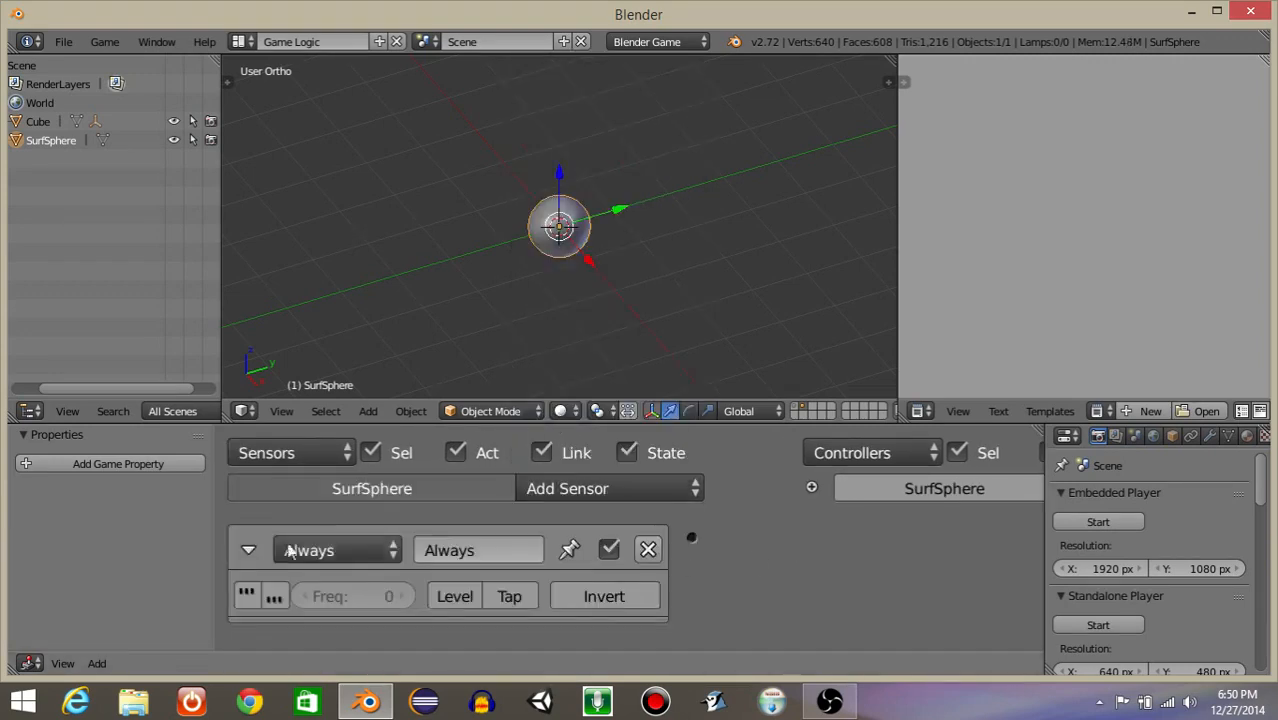
click(248, 549)
Add a Motion actuator to the sphere with a Simple Motion Y location of 0.50, and collapse it
middle_drag(836, 593, 521, 585)
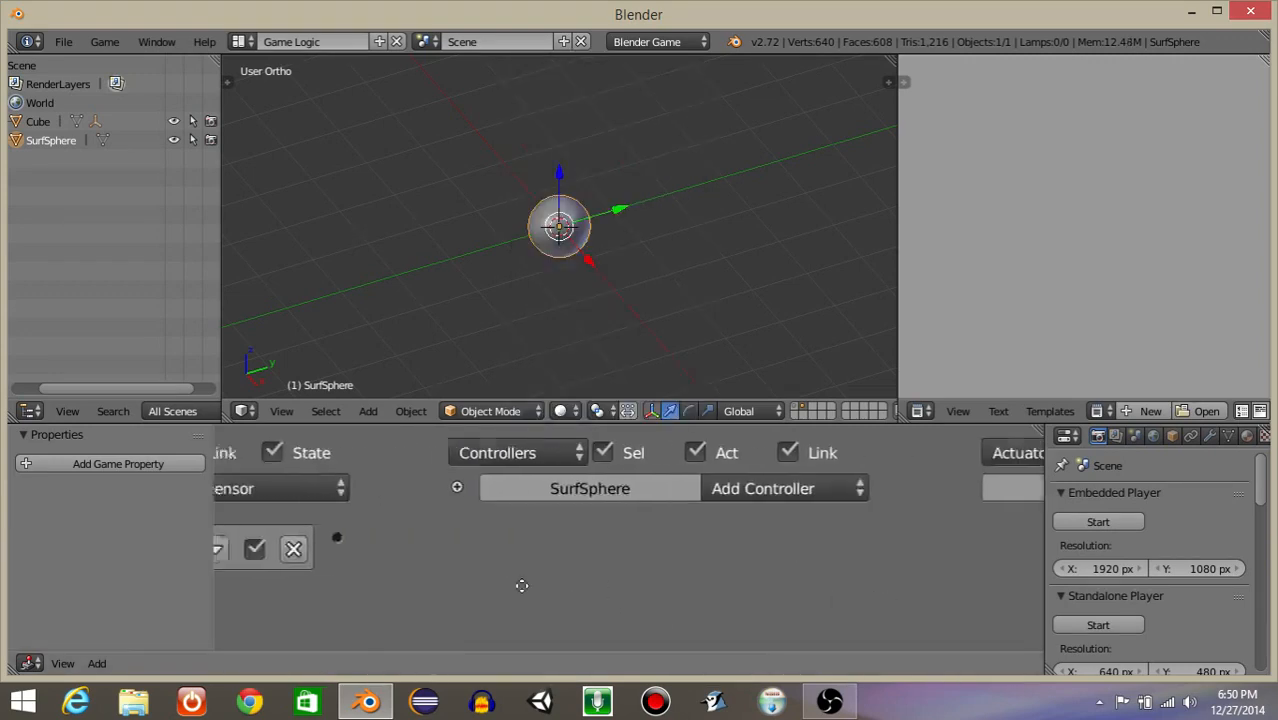
ctrl+scroll(813, 583, down, 5)
click(911, 486)
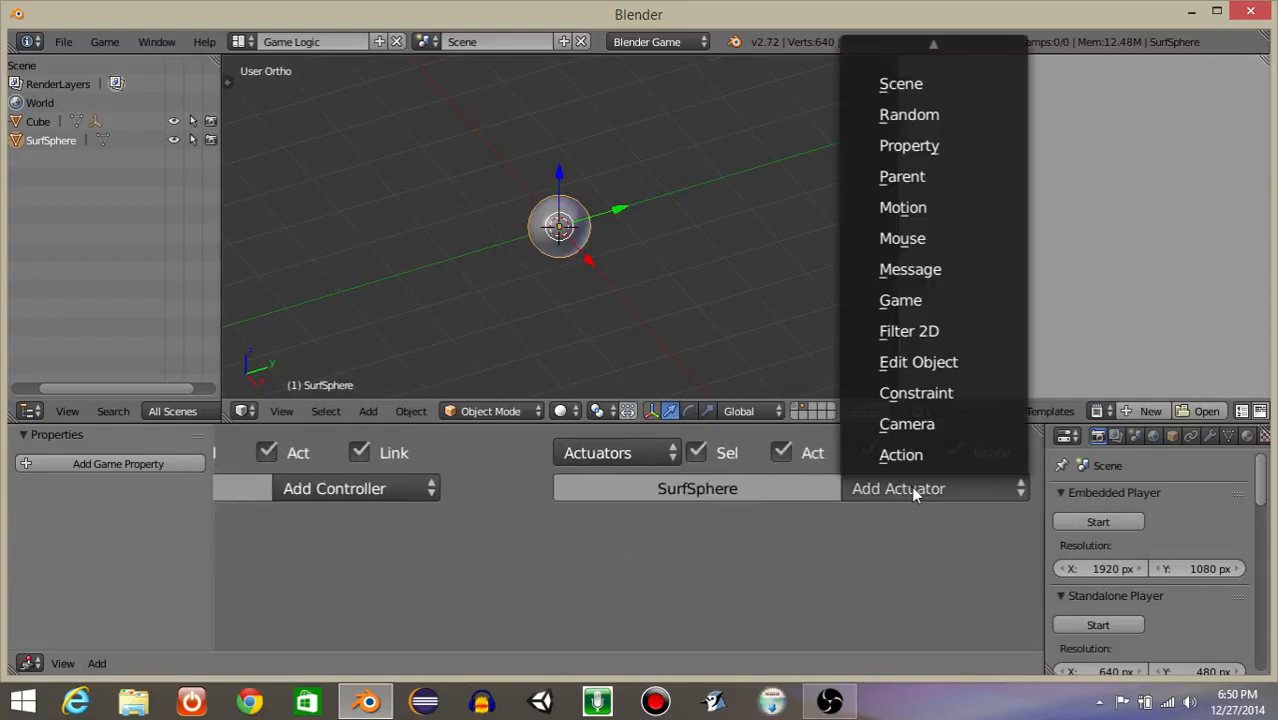
click(900, 207)
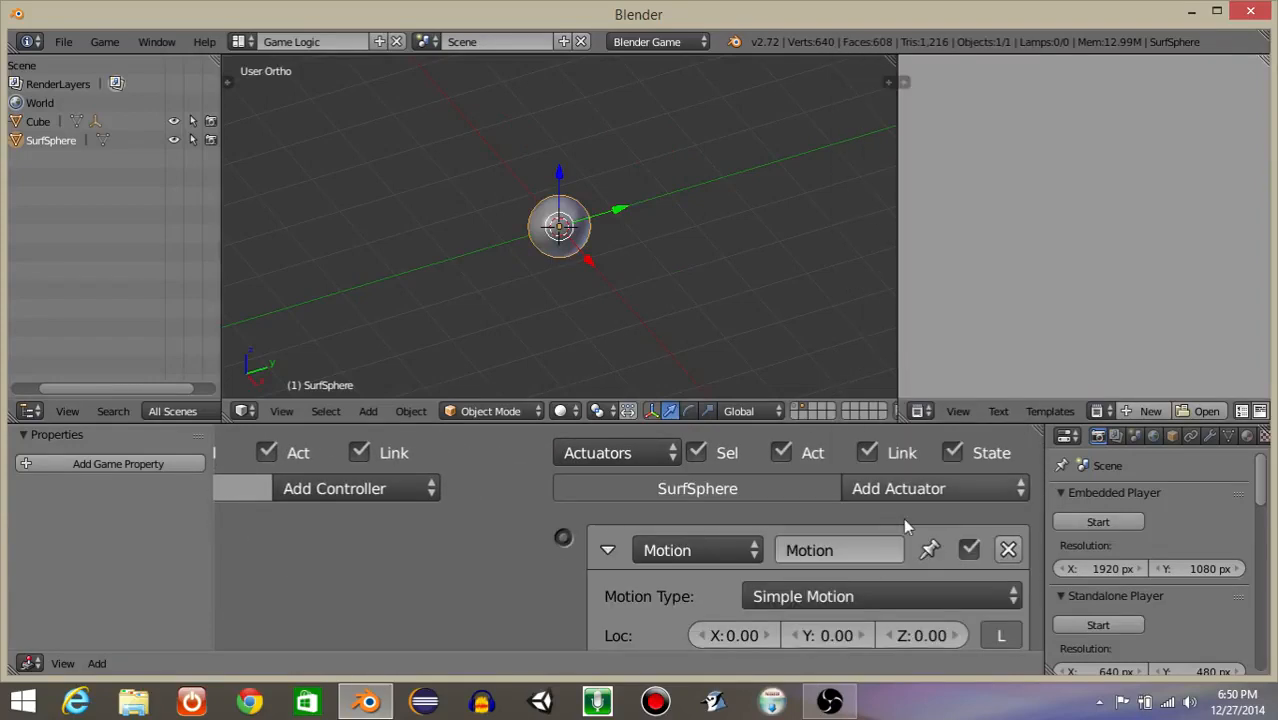
scroll(840, 590, down, 2)
click(838, 578)
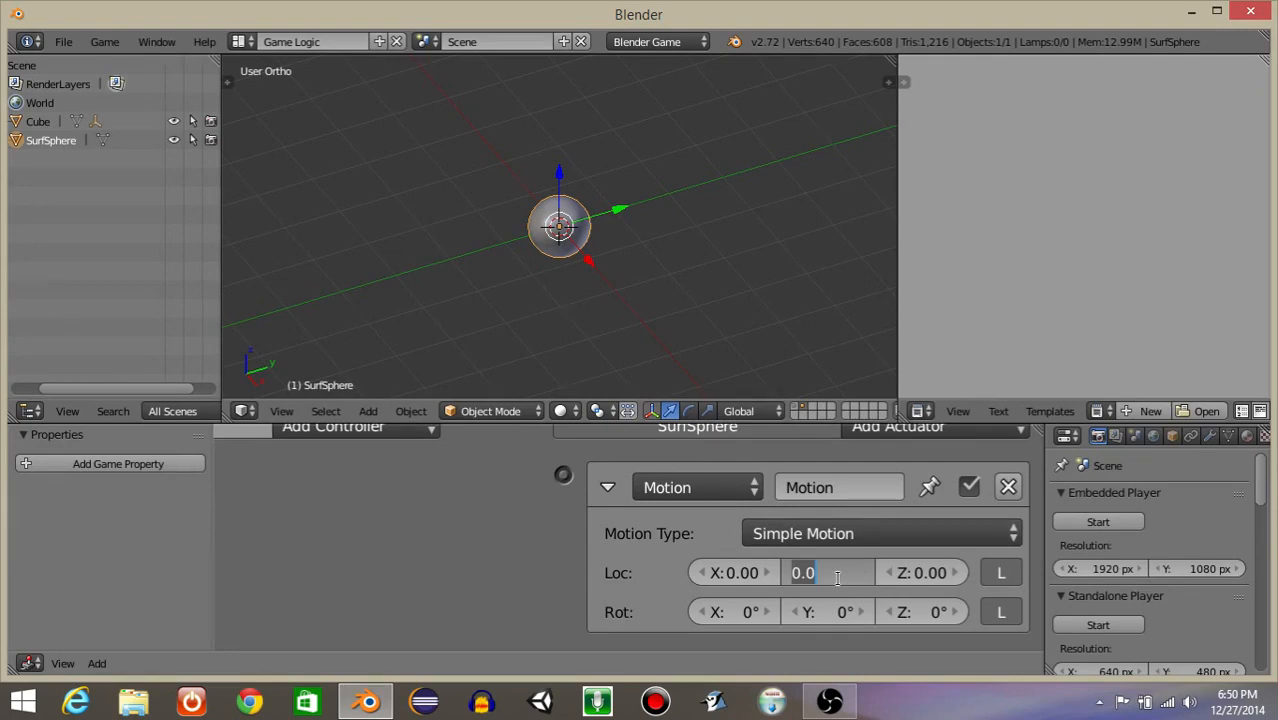
text(0.5)
key(Return)
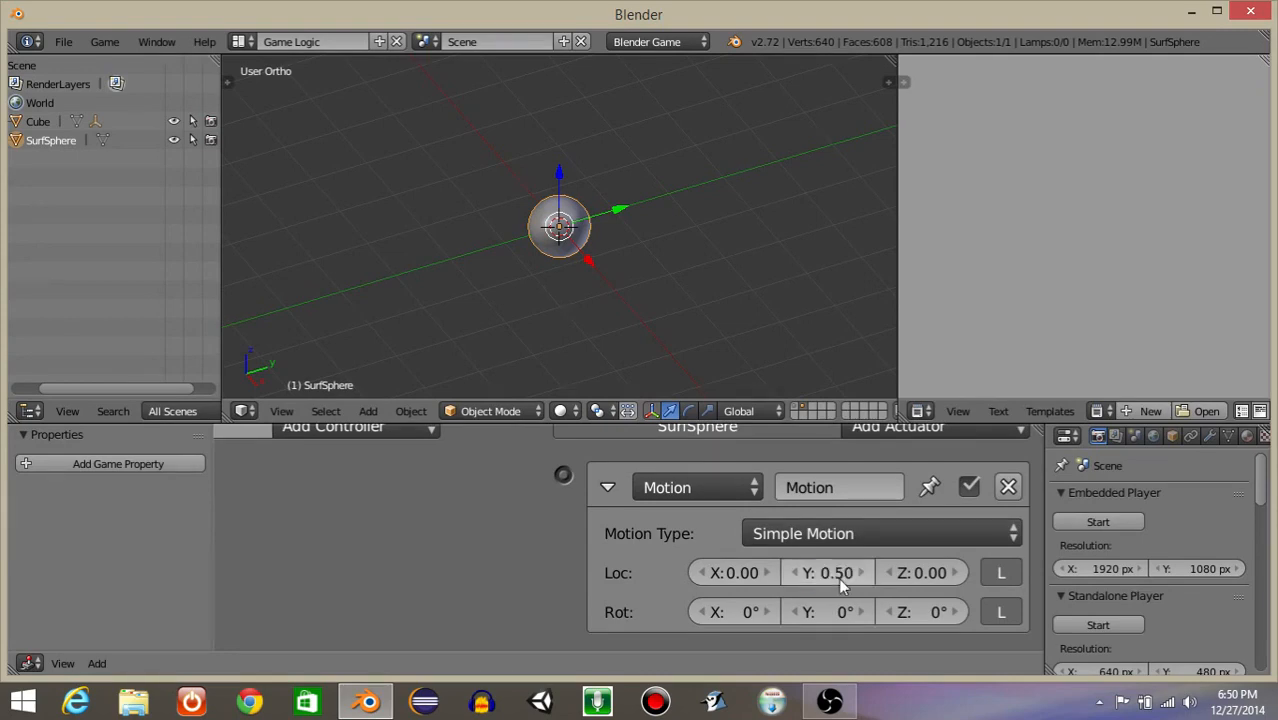
click(608, 486)
Link the Always sensor to the Motion actuator through an And controller and test-run the game
key(Home)
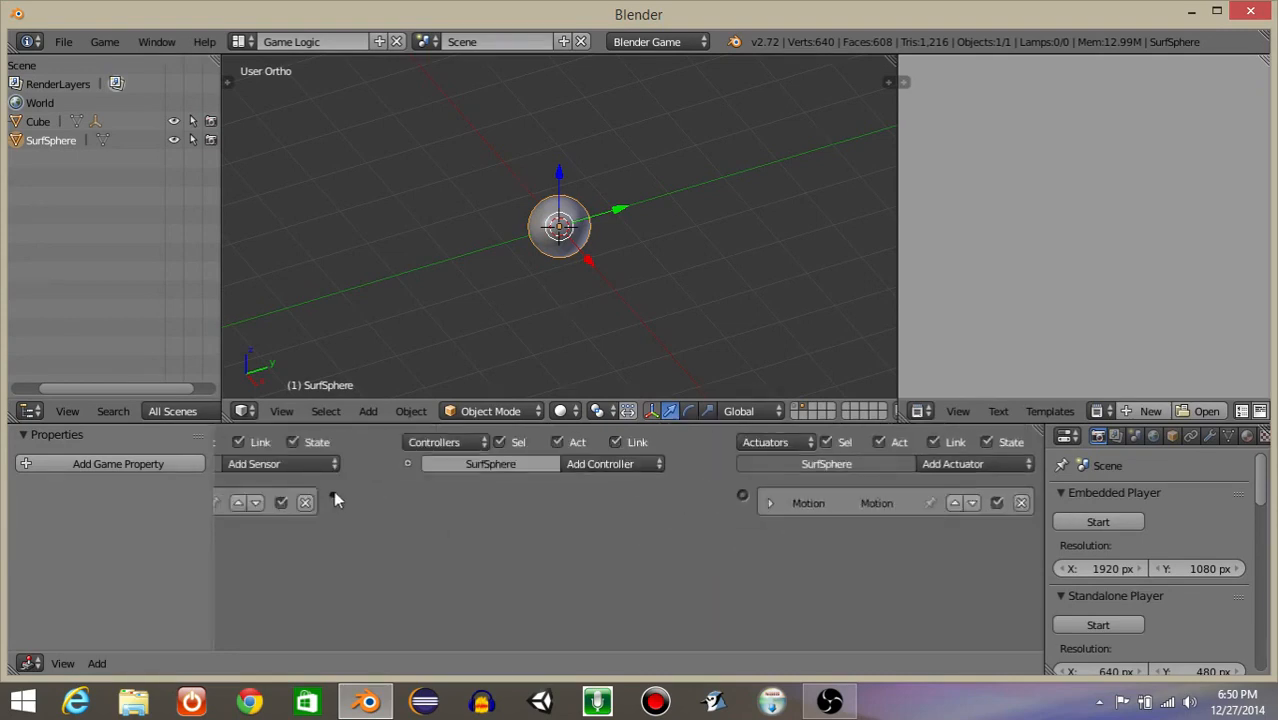
drag(332, 495, 742, 503)
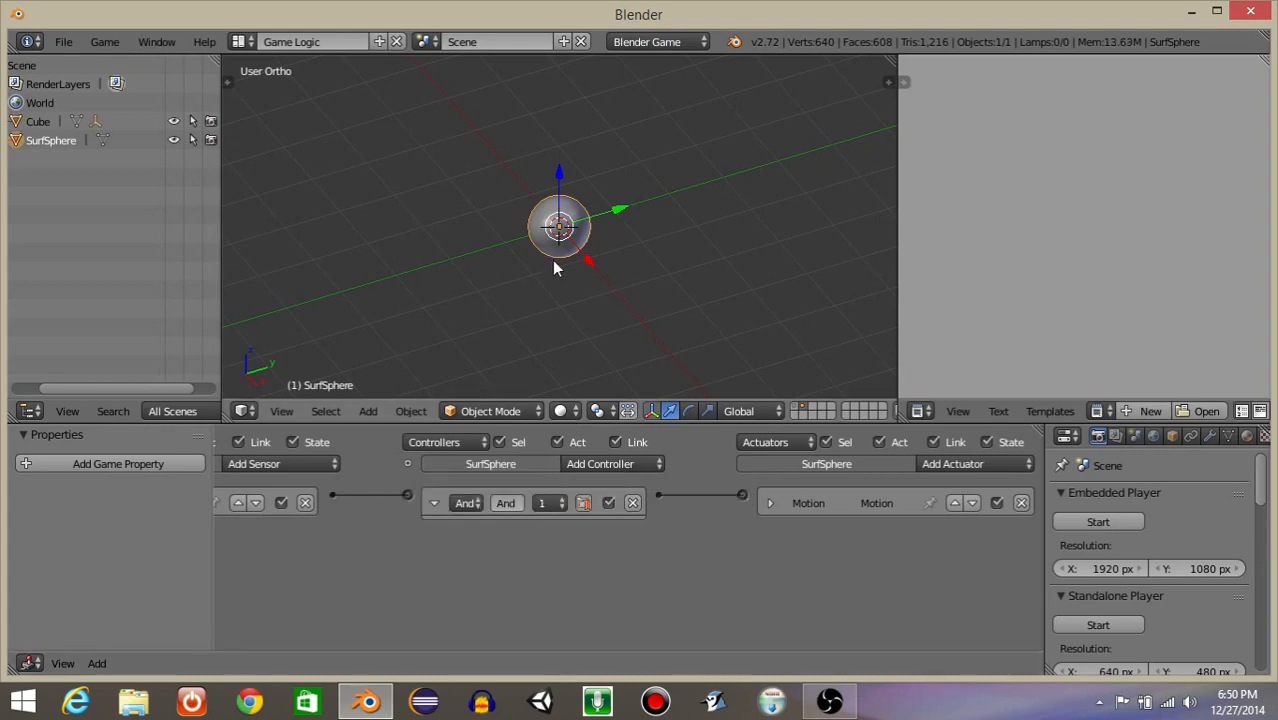
scroll(530, 191, down, 3)
key(p)
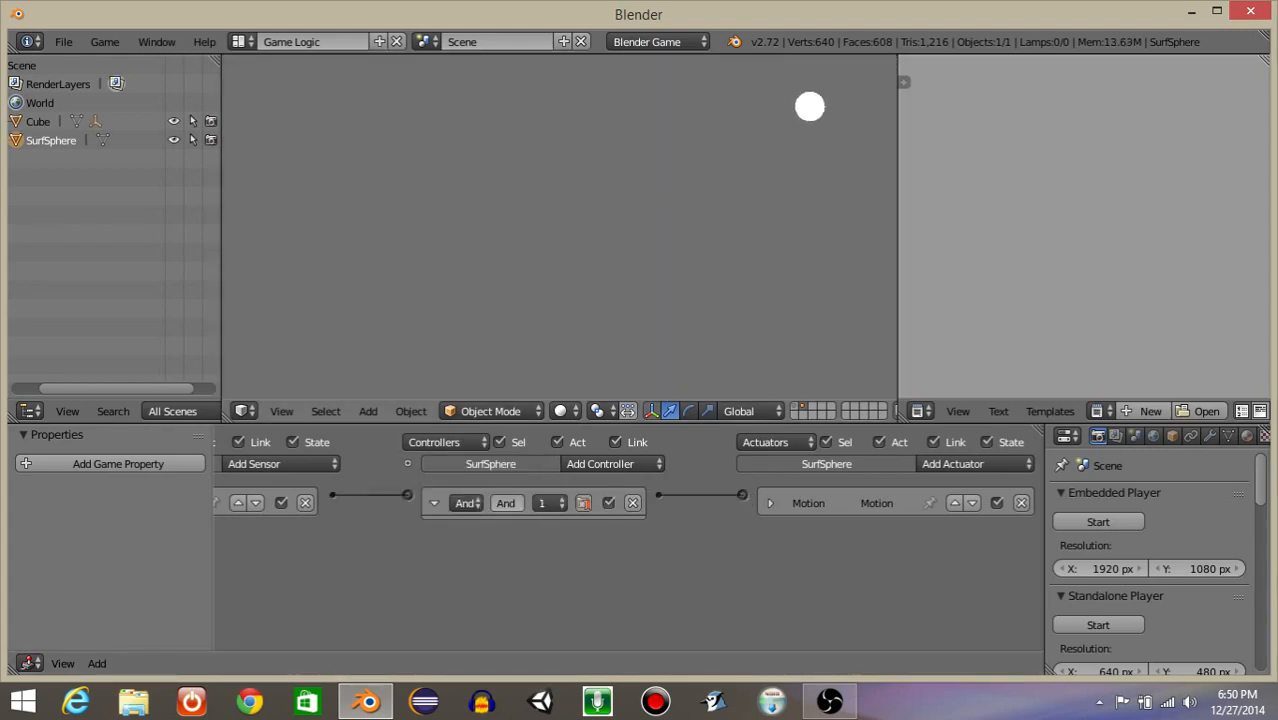
key(Escape)
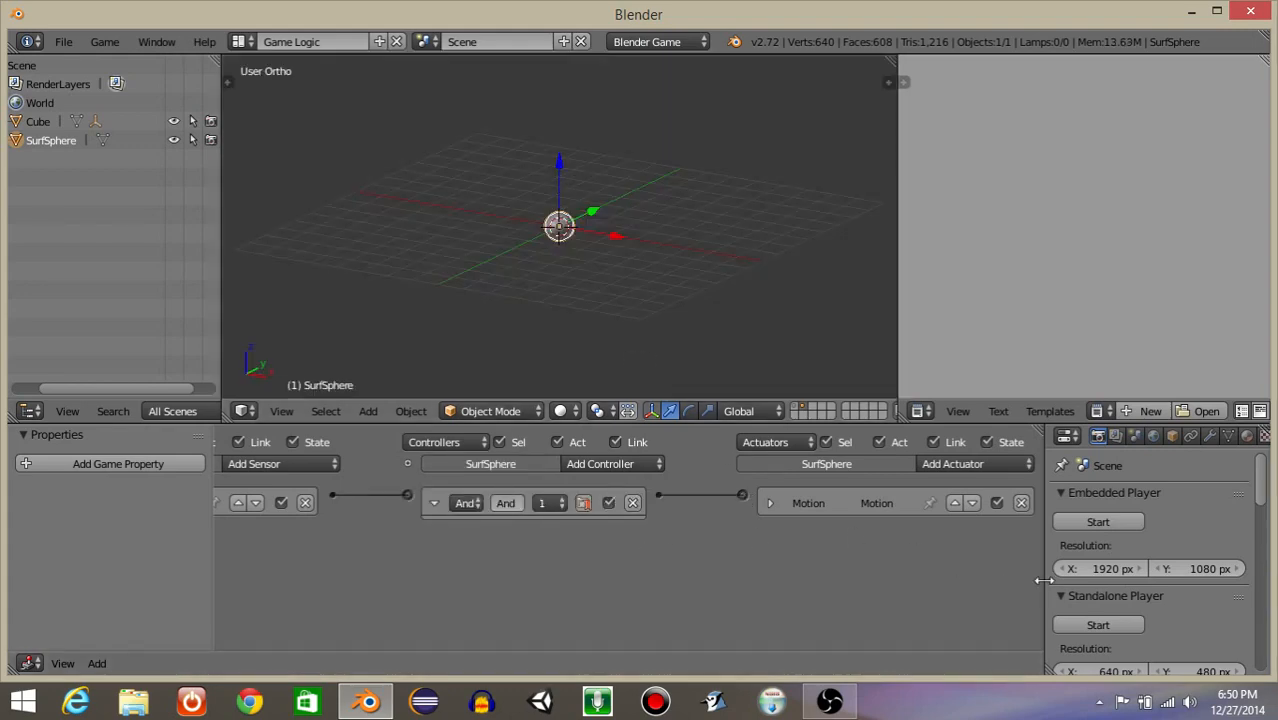
Rename the sphere object to bullet and enable Actor in its physics settings
drag(1044, 580, 637, 580)
click(763, 436)
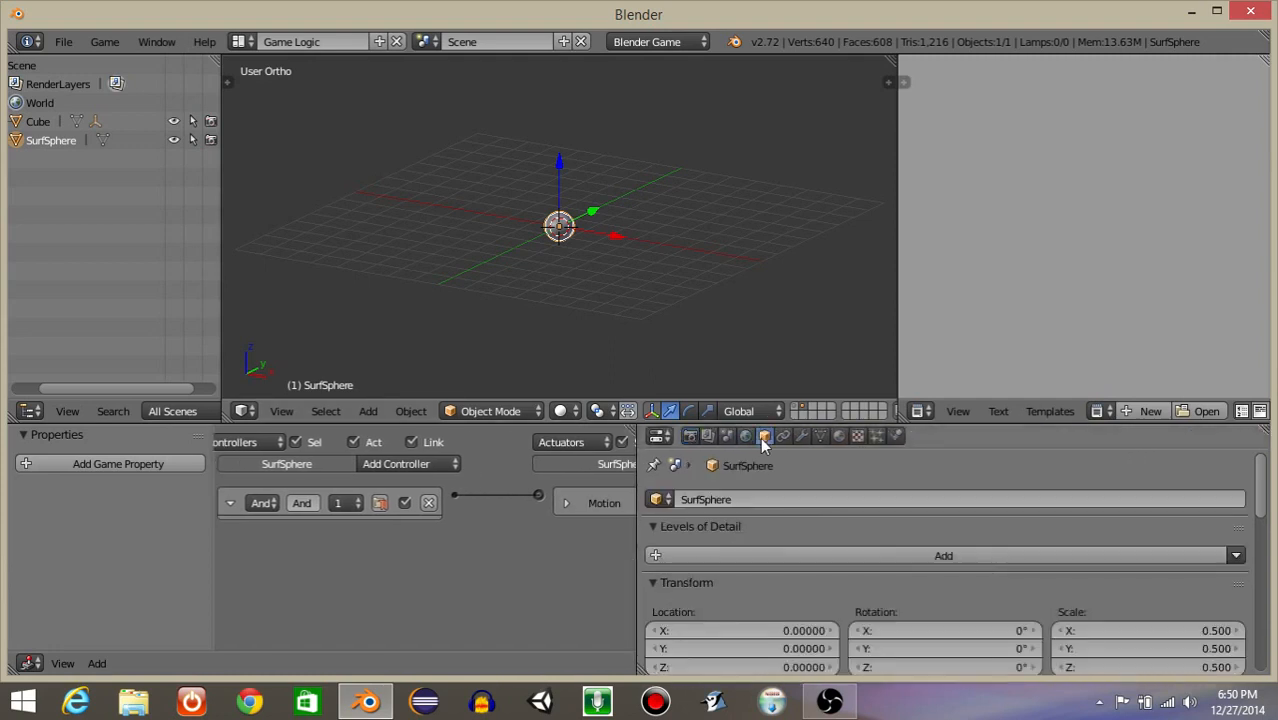
click(727, 499)
text(bullet)
key(Return)
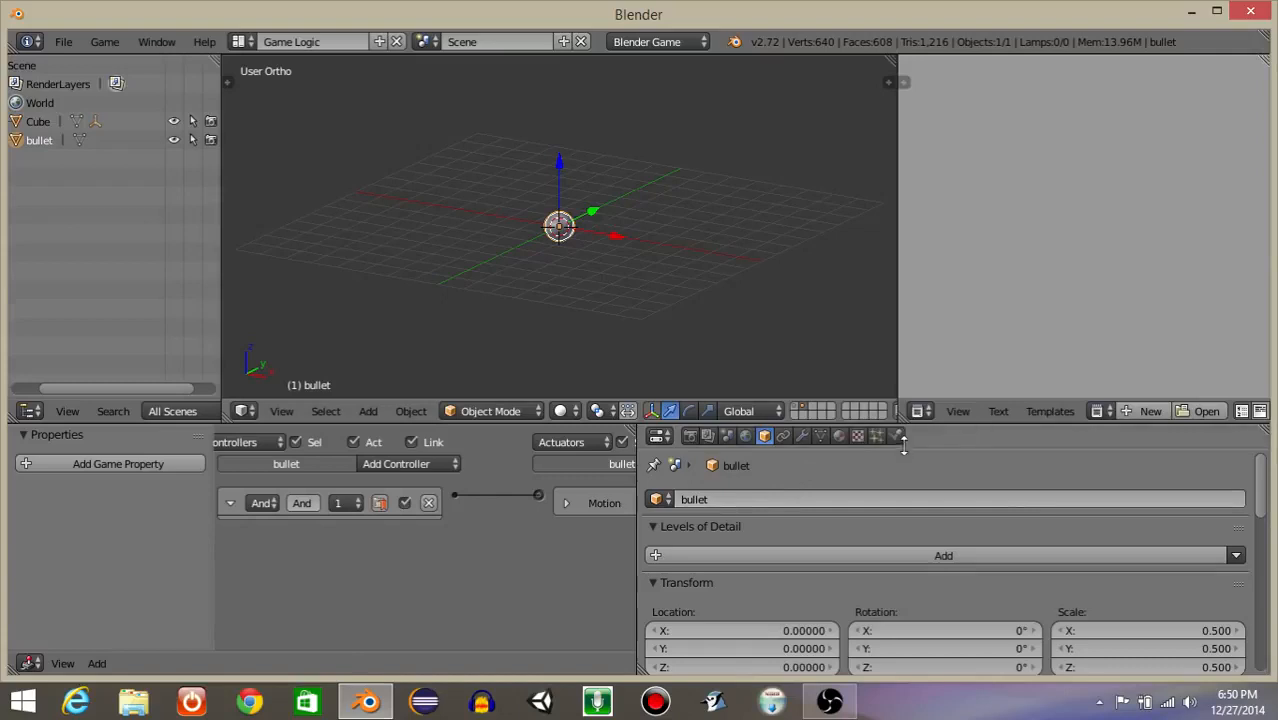
click(897, 437)
click(652, 557)
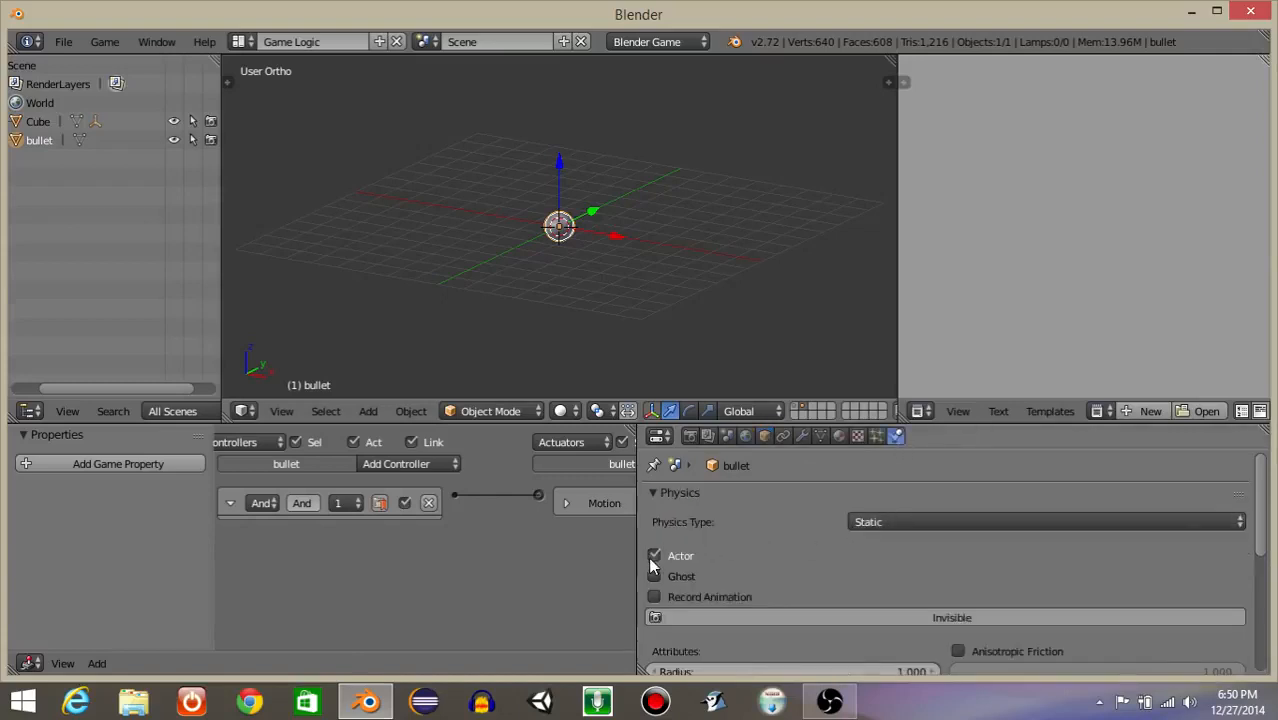
Create a new material named Blue on the bullet and set its diffuse color to a saturated blue
click(839, 436)
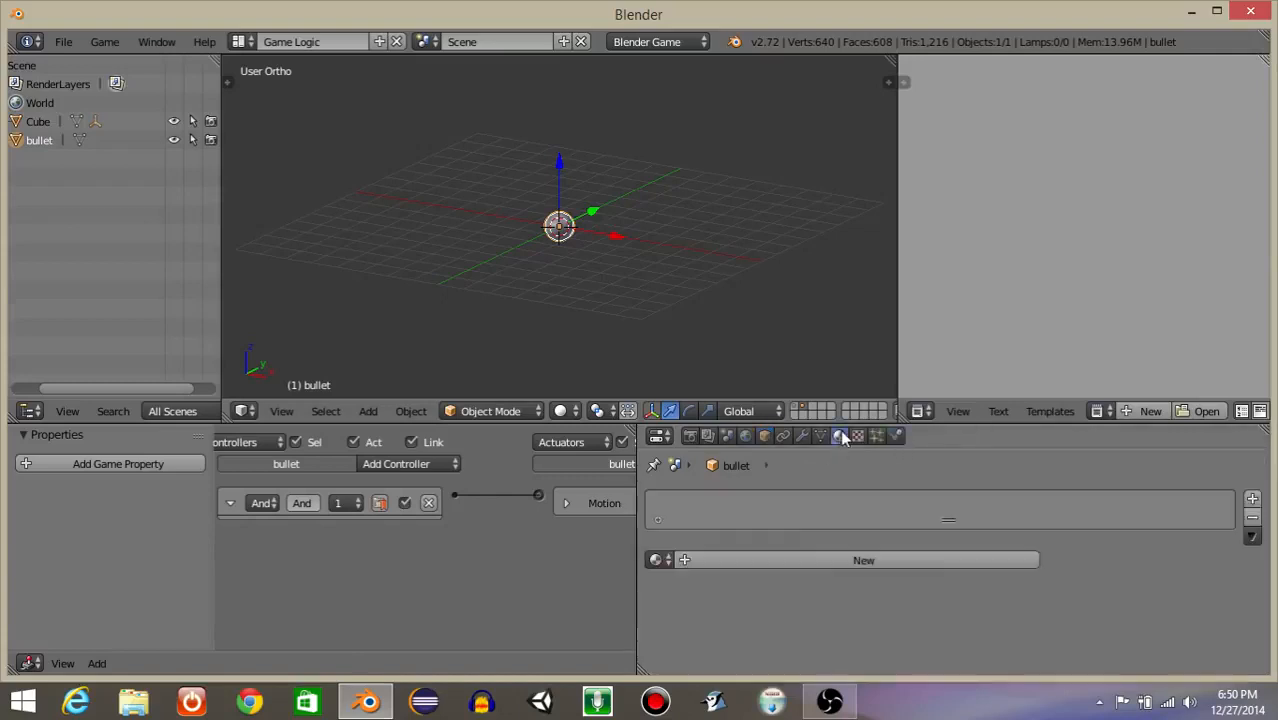
click(769, 562)
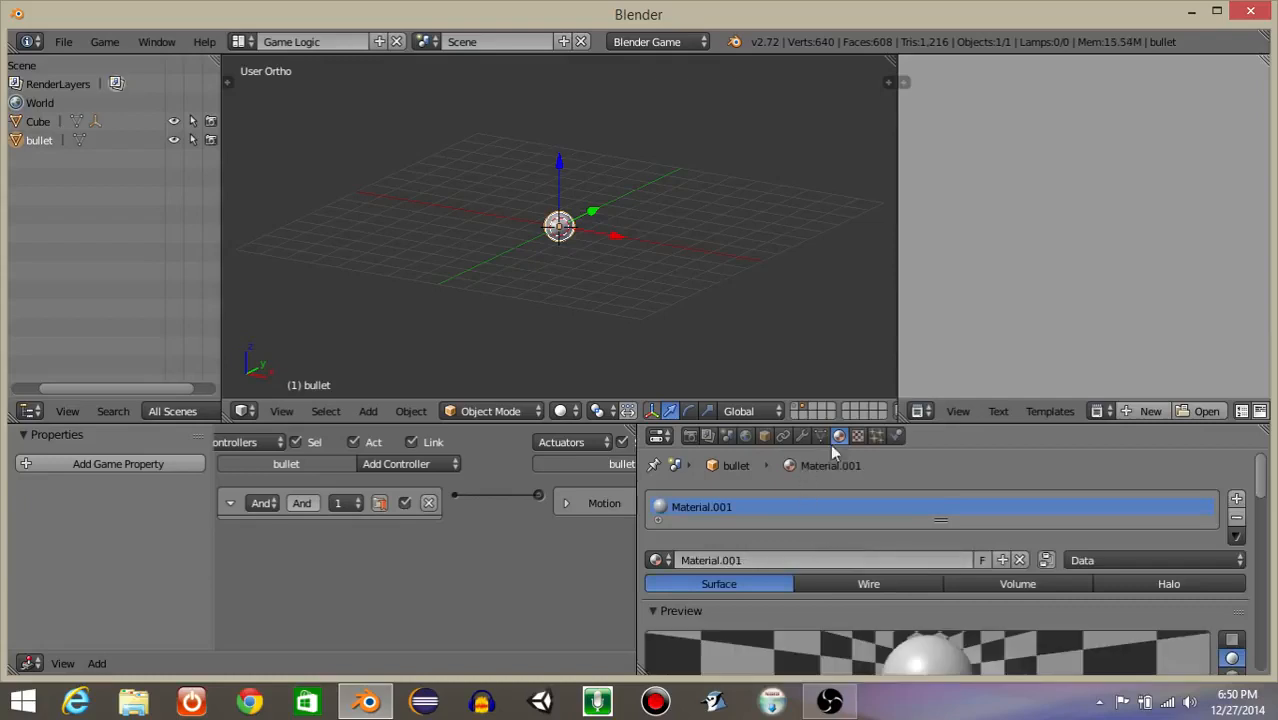
click(747, 557)
text(Blue)
key(Return)
scroll(732, 550, down, 4)
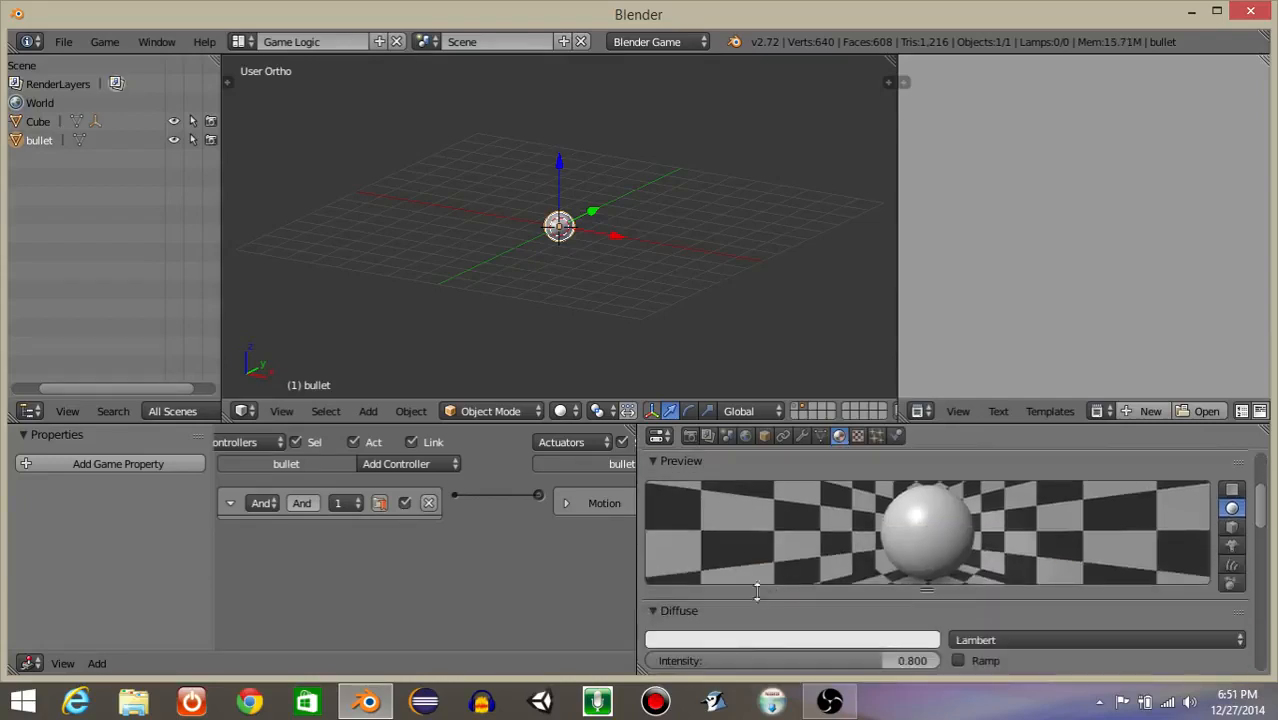
click(743, 638)
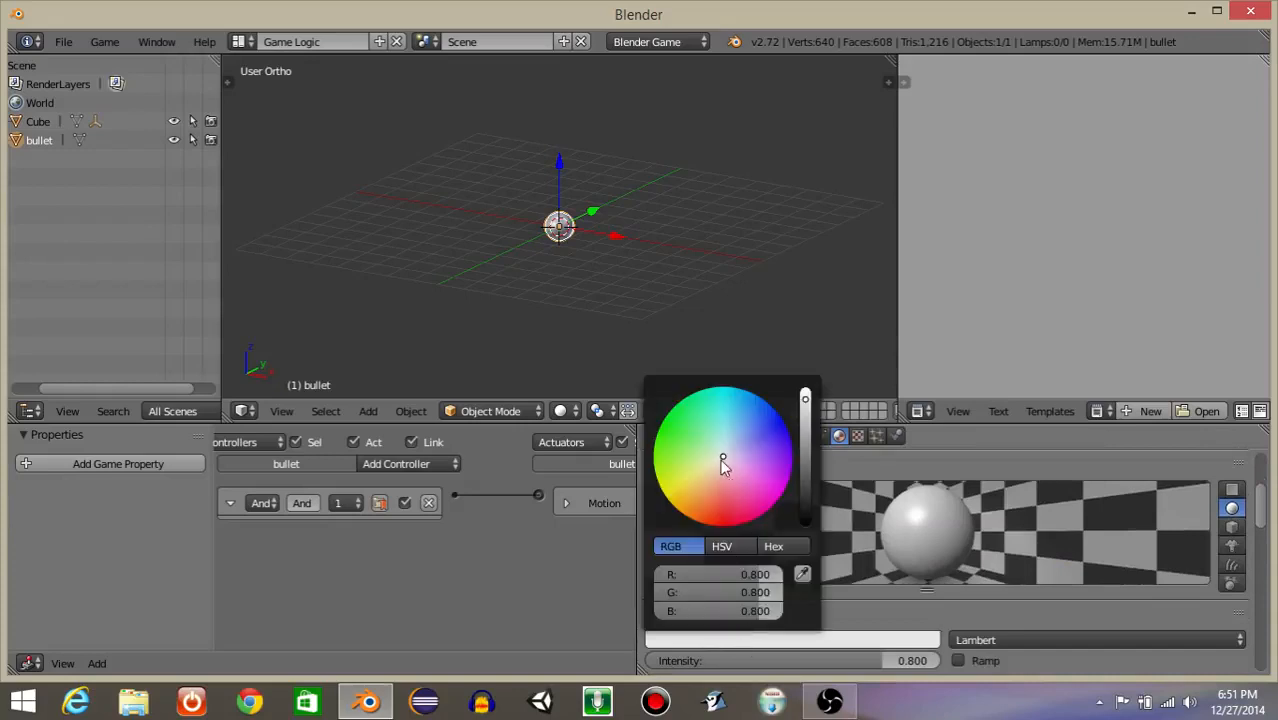
drag(721, 459, 788, 435)
Test-run the game on the bullet's layer to check the blue sphere, and stop it
scroll(557, 225, up, 3)
middle_drag(557, 225, 585, 226)
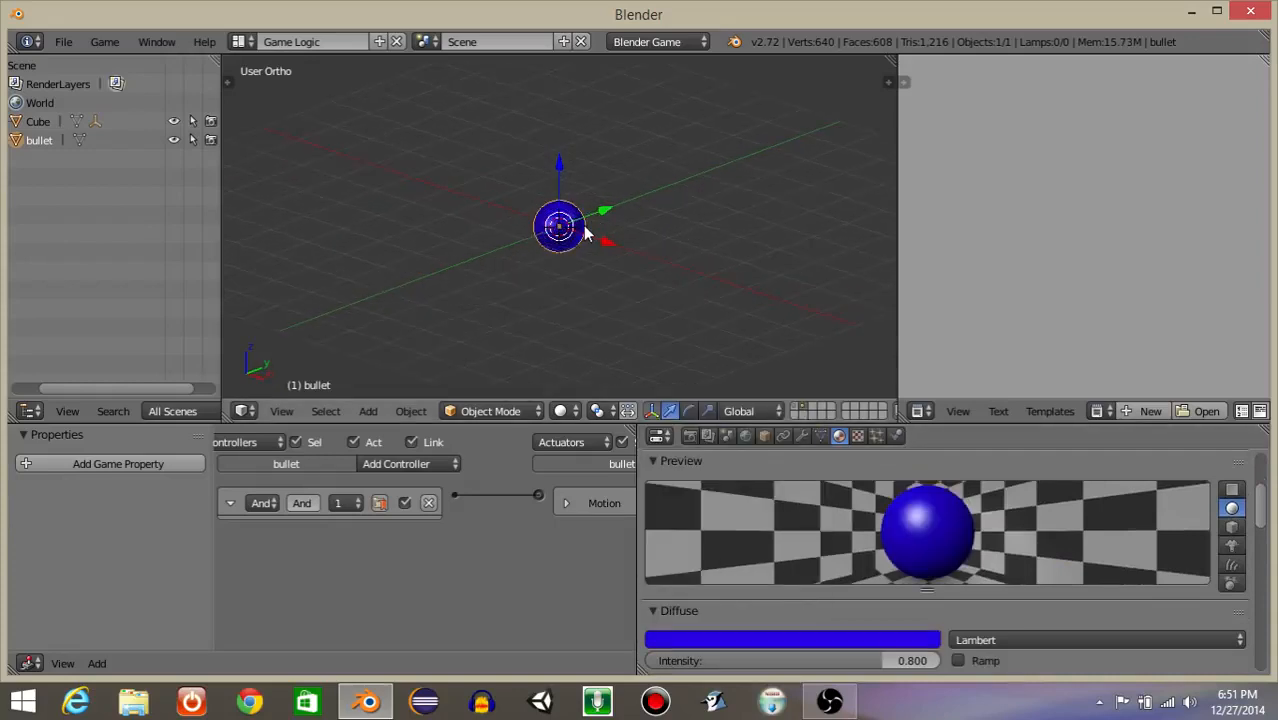
key(p)
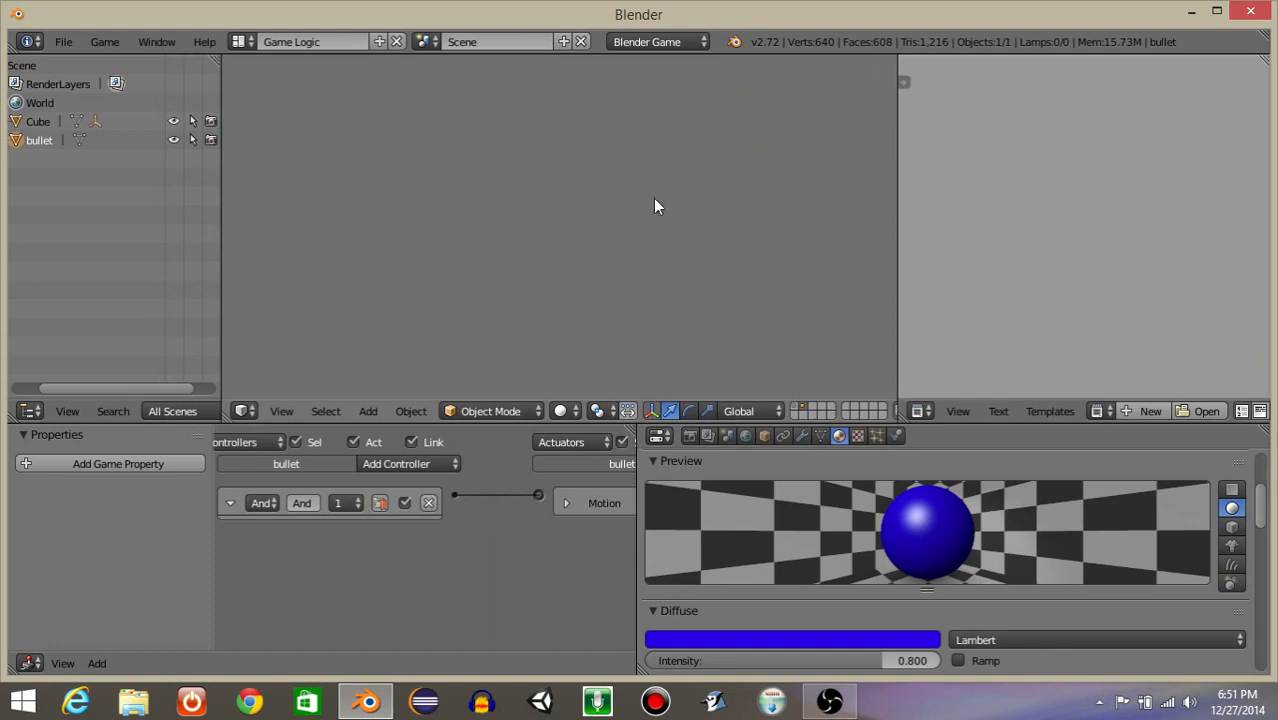
key(Escape)
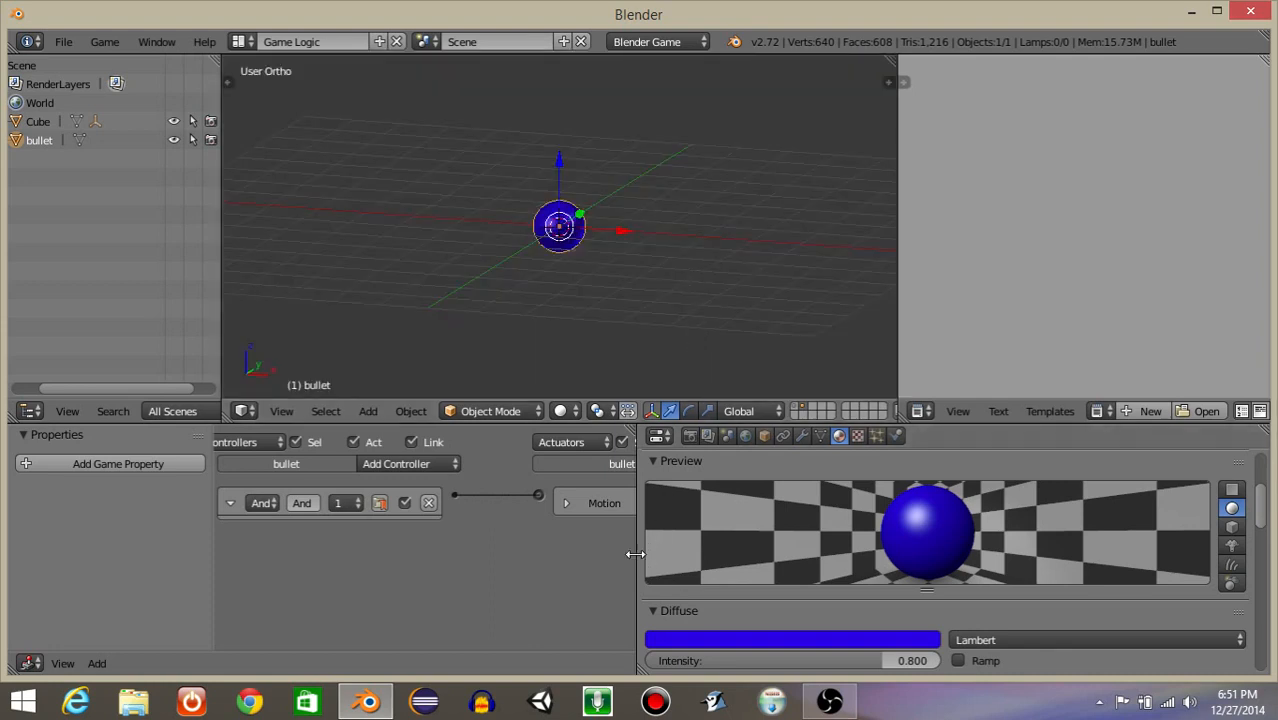
Switch to the first layer and select the empty beside the cube
drag(640, 553, 1000, 553)
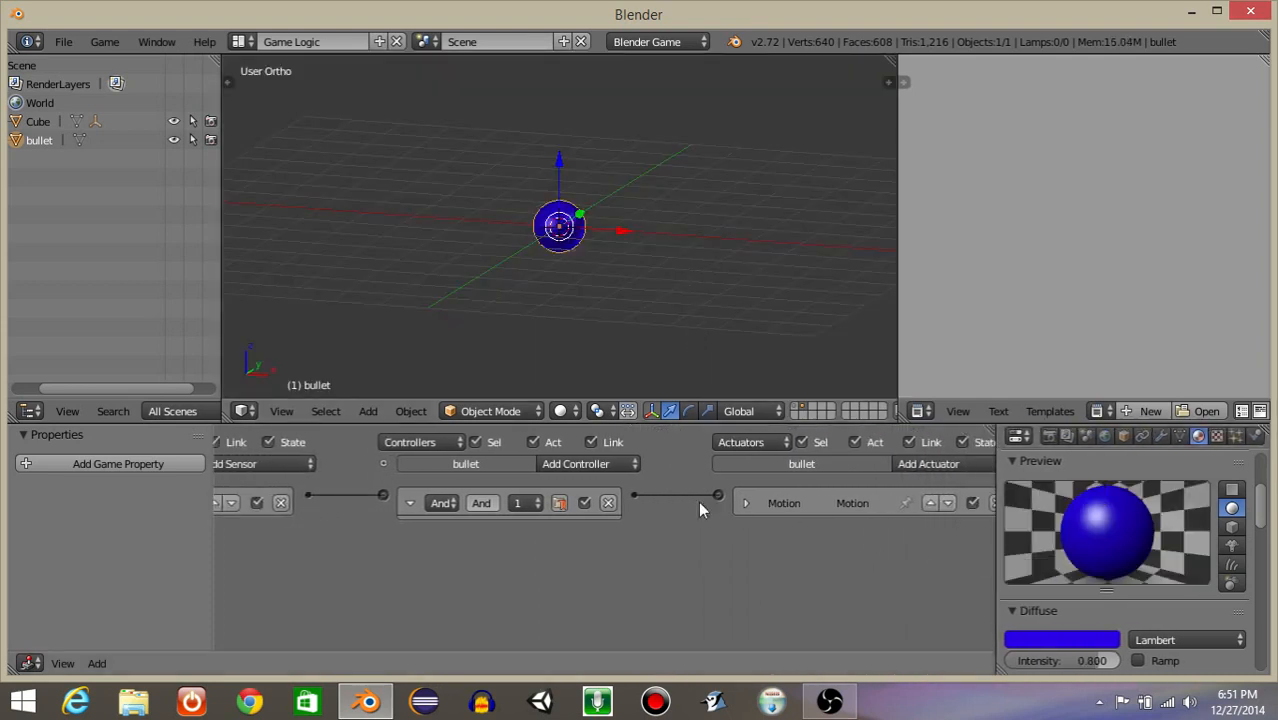
click(797, 410)
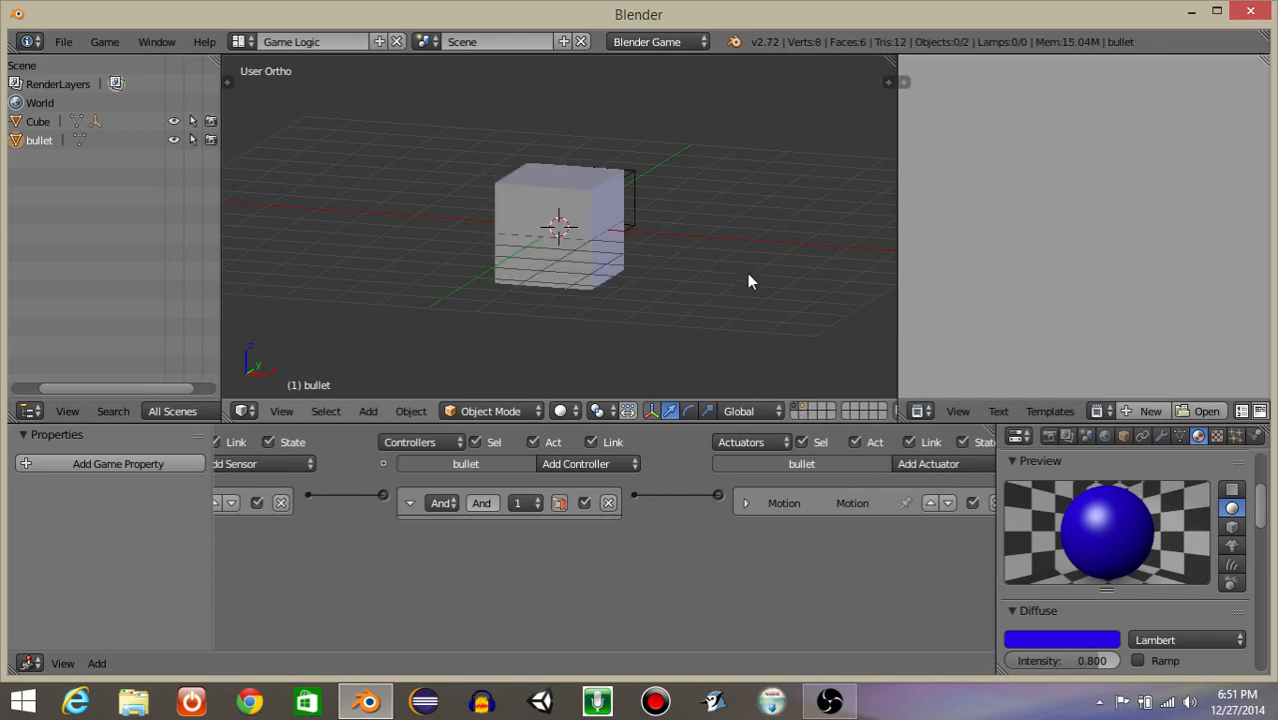
middle_drag(660, 175, 597, 212)
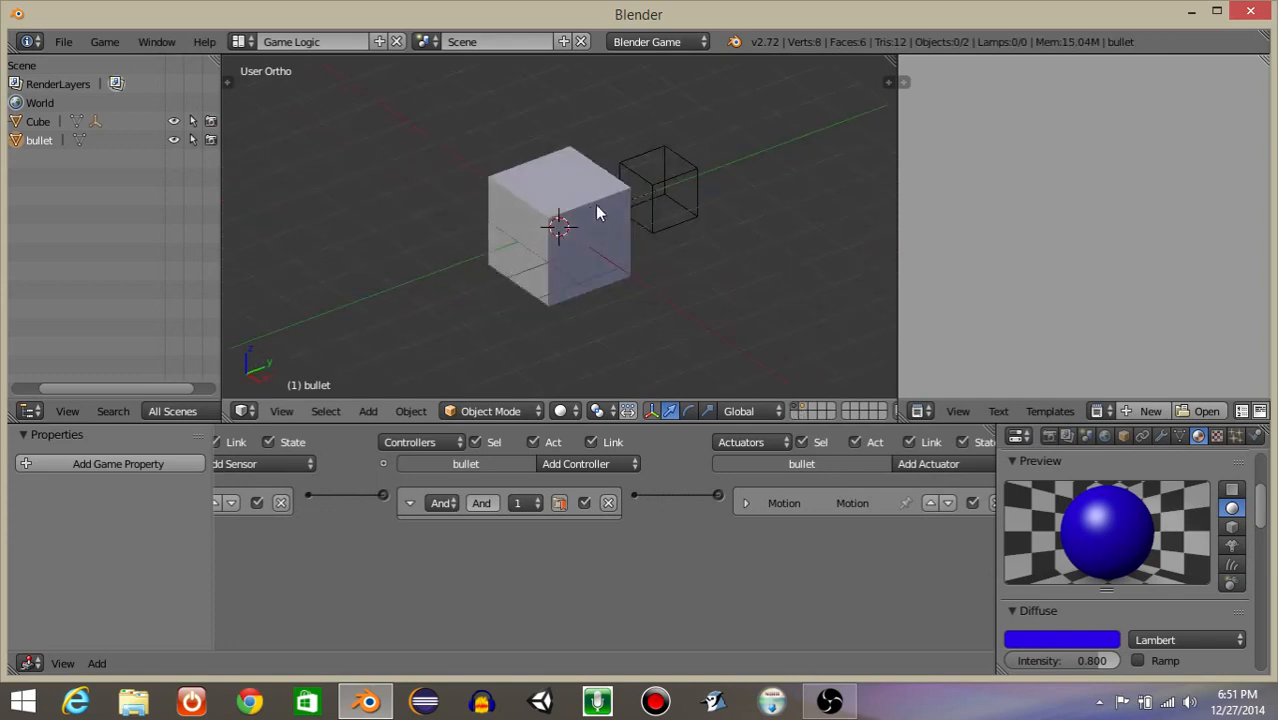
right_click(636, 166)
Add a Mouse sensor to the empty and collapse its settings
middle_drag(436, 530, 640, 535)
scroll(567, 551, up, 3)
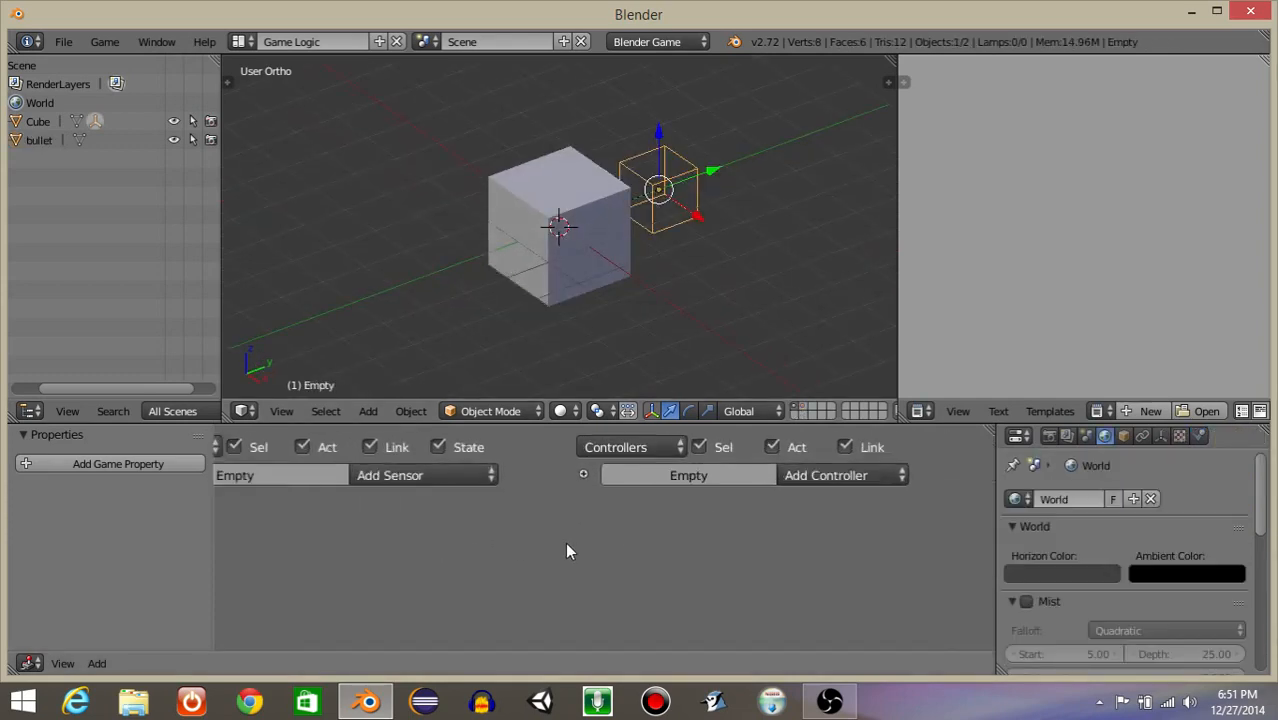
scroll(566, 543, up, 3)
middle_drag(456, 505, 706, 470)
click(569, 488)
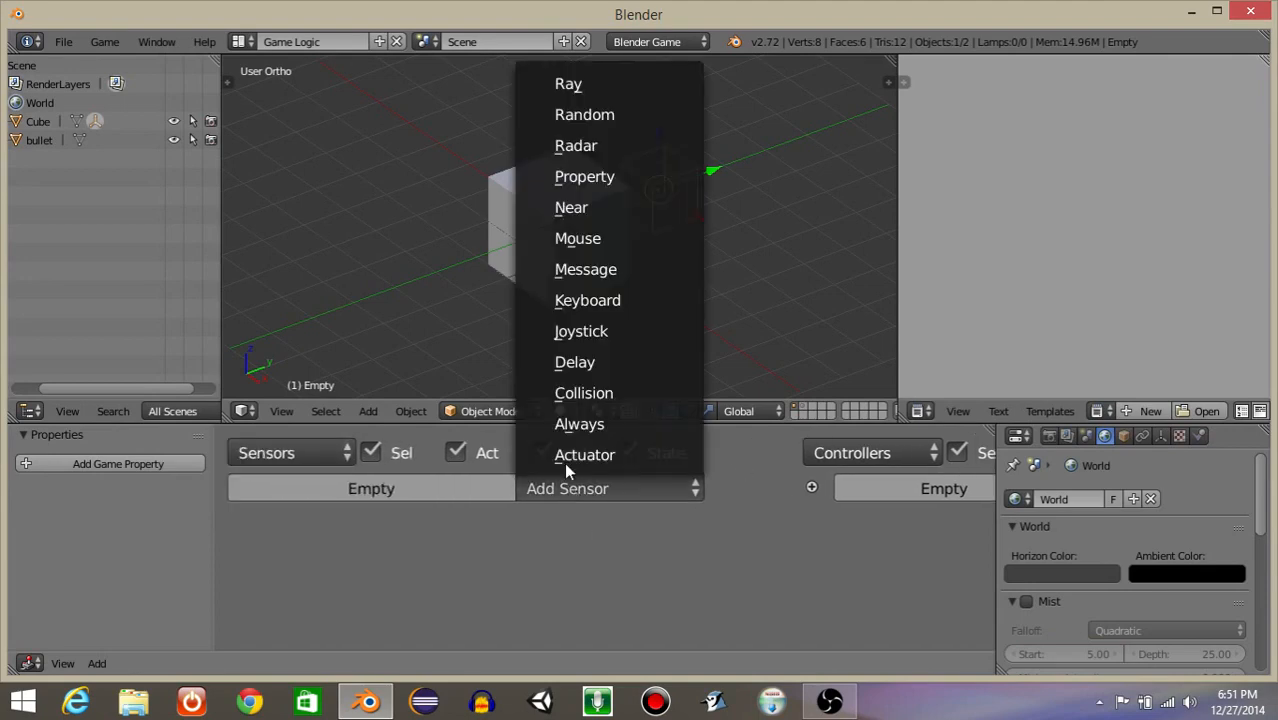
click(585, 240)
middle_drag(419, 590, 441, 518)
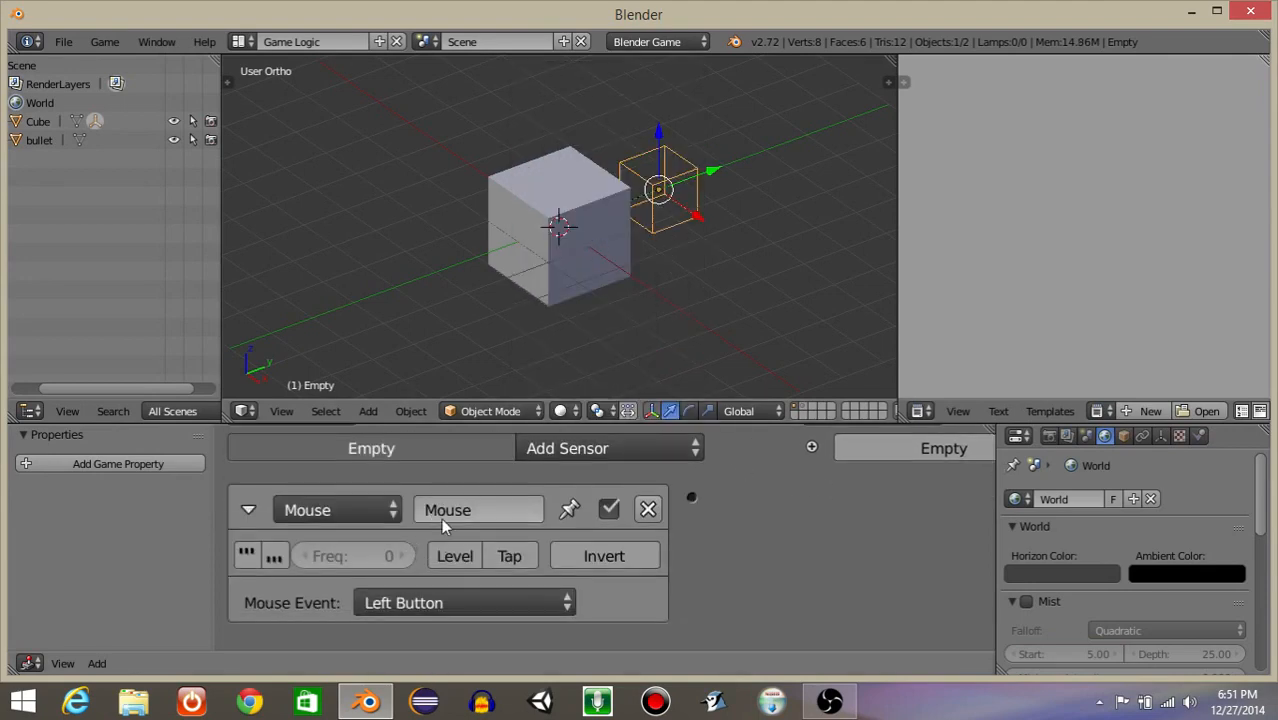
click(249, 510)
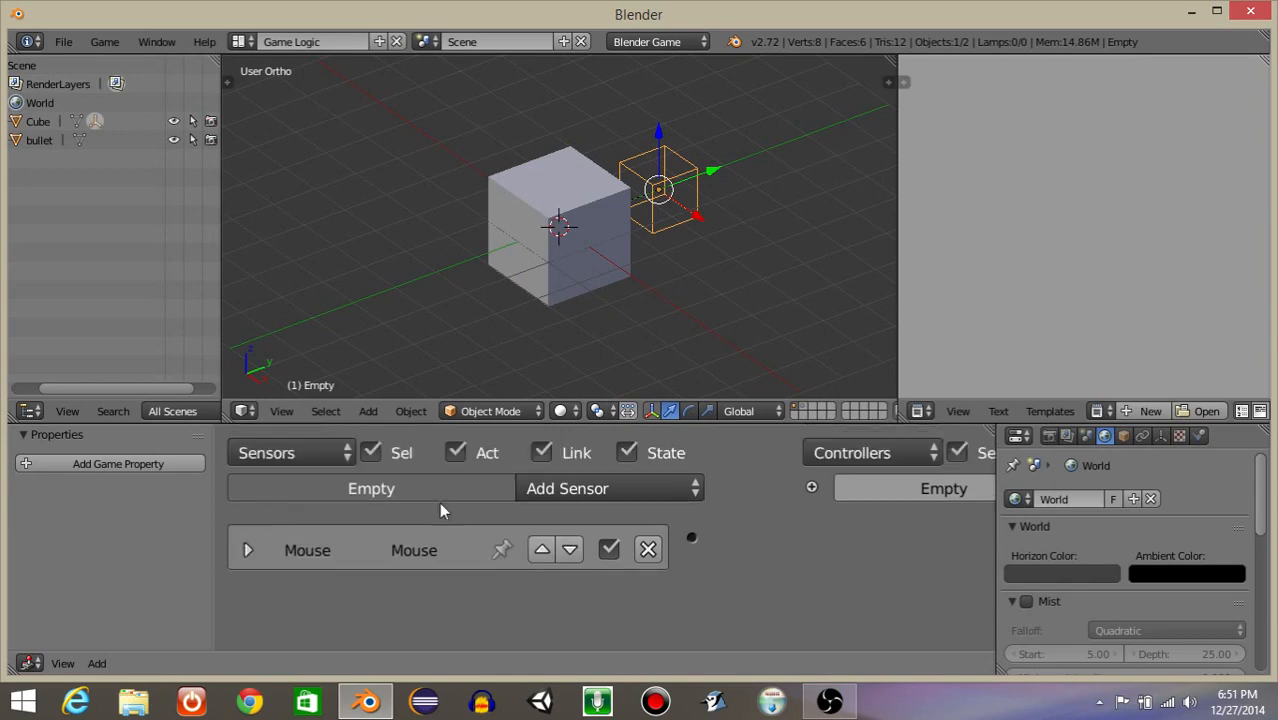
Add an Edit Object actuator to the empty with bullet as the object to add
ctrl+scroll(439, 502, right, 10)
ctrl+scroll(600, 523, right, 2)
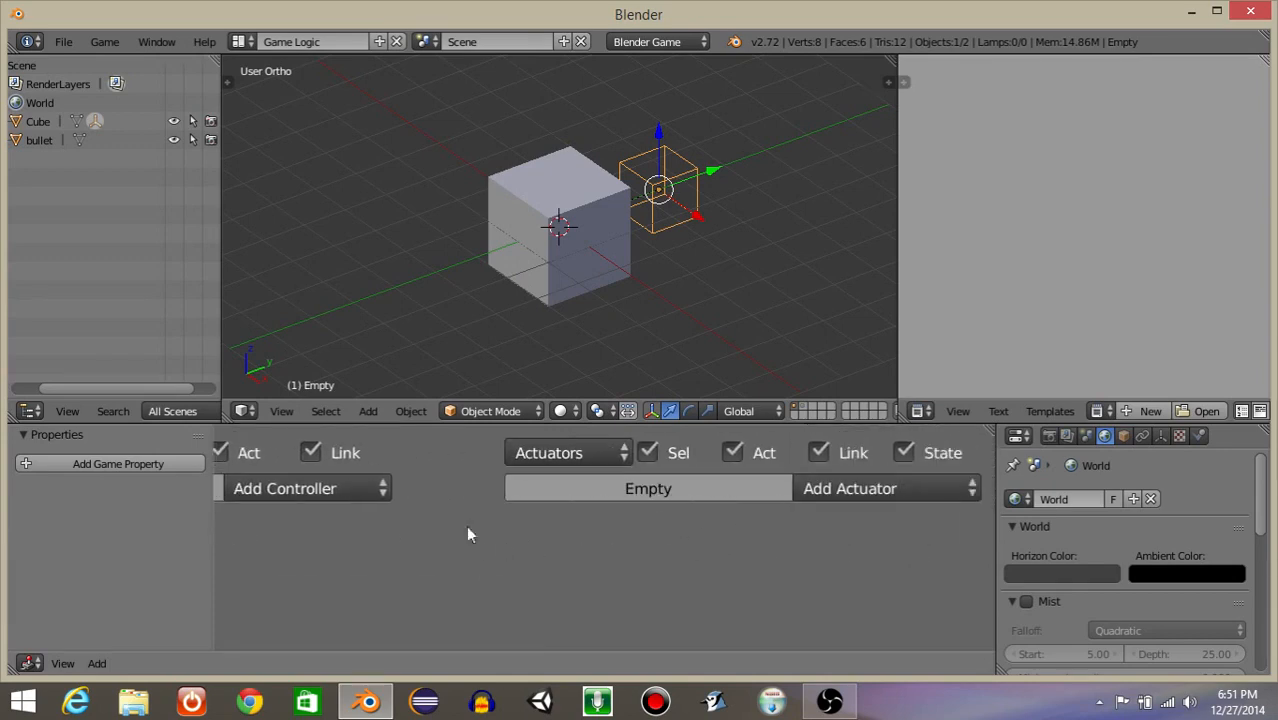
click(853, 490)
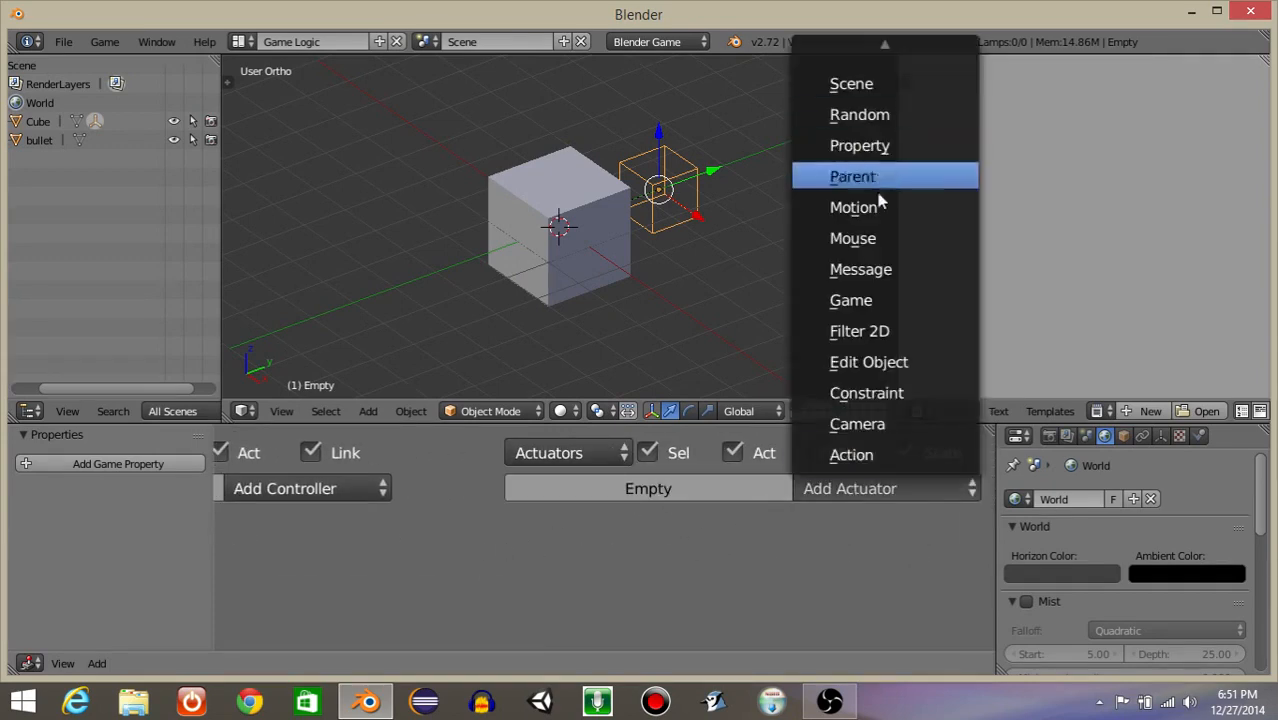
click(873, 363)
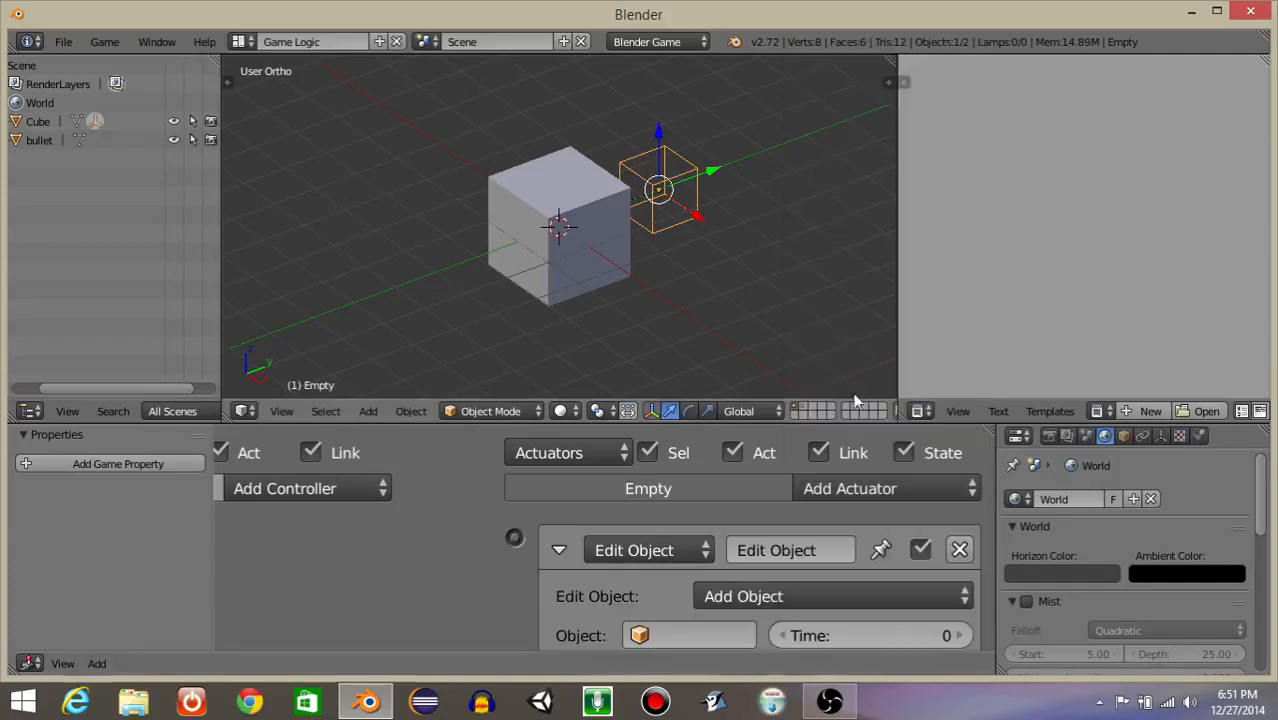
scroll(742, 594, down, 3)
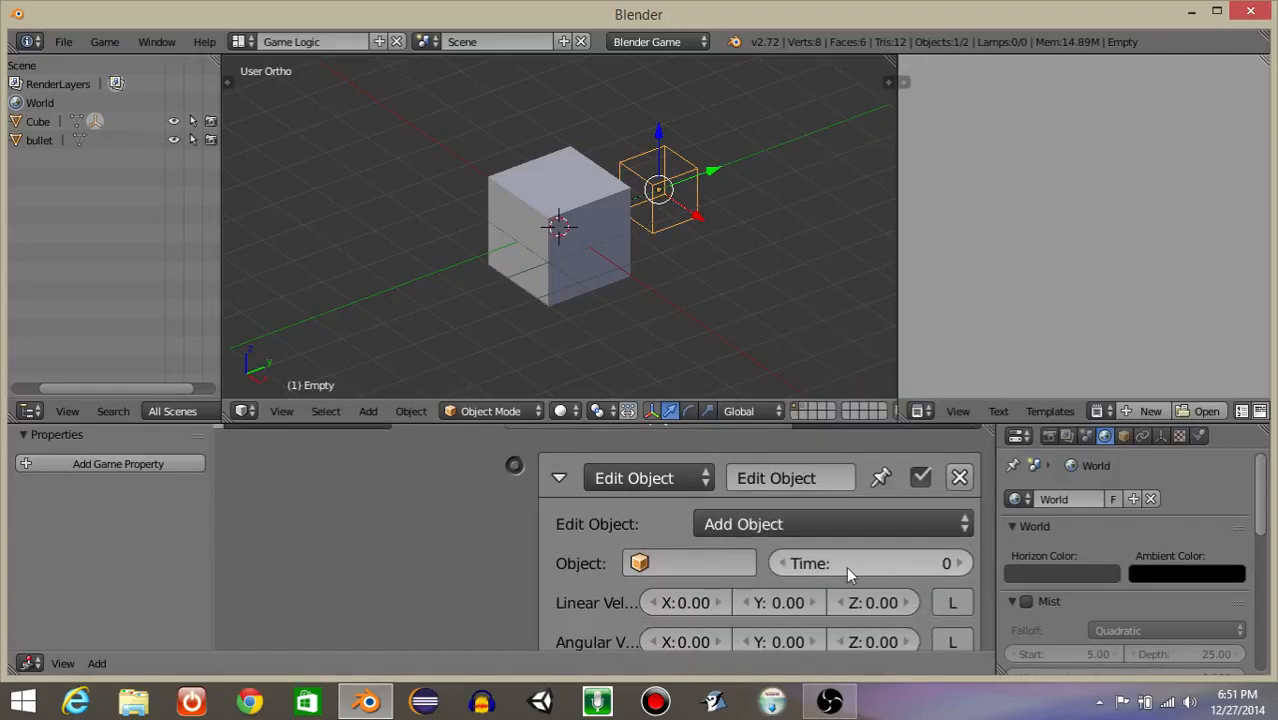
click(721, 555)
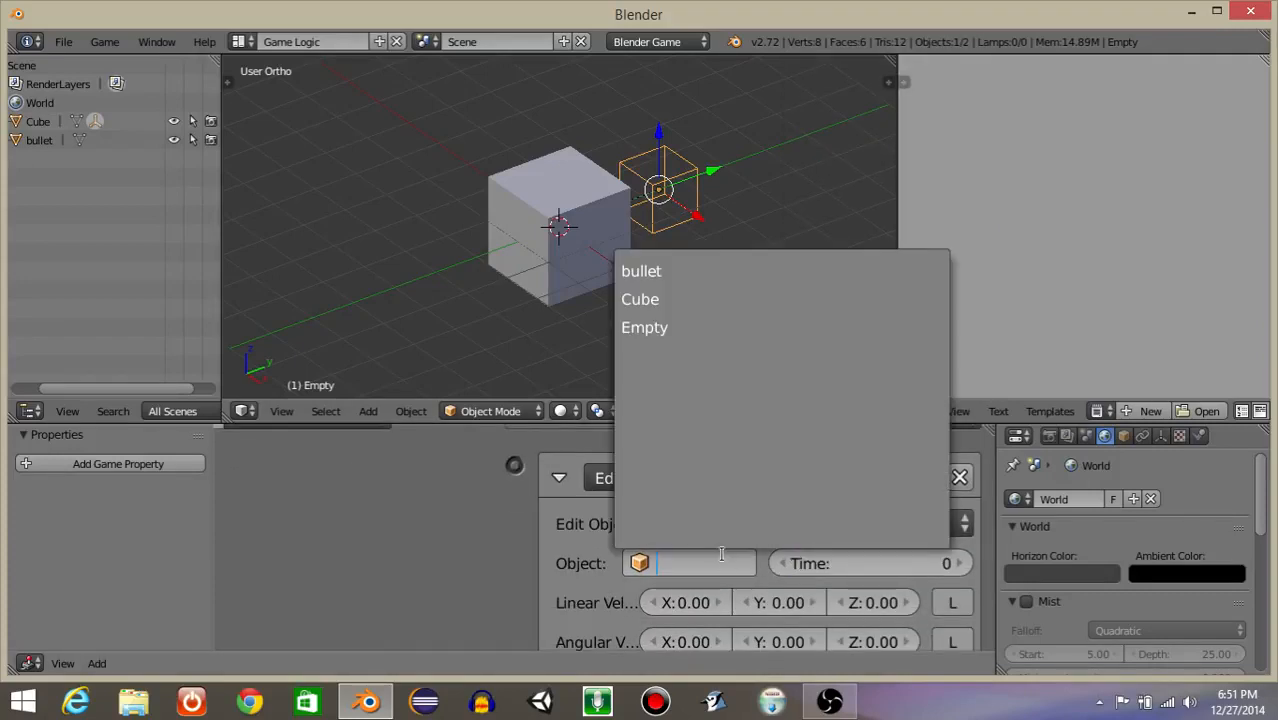
text(bullet)
key(Return)
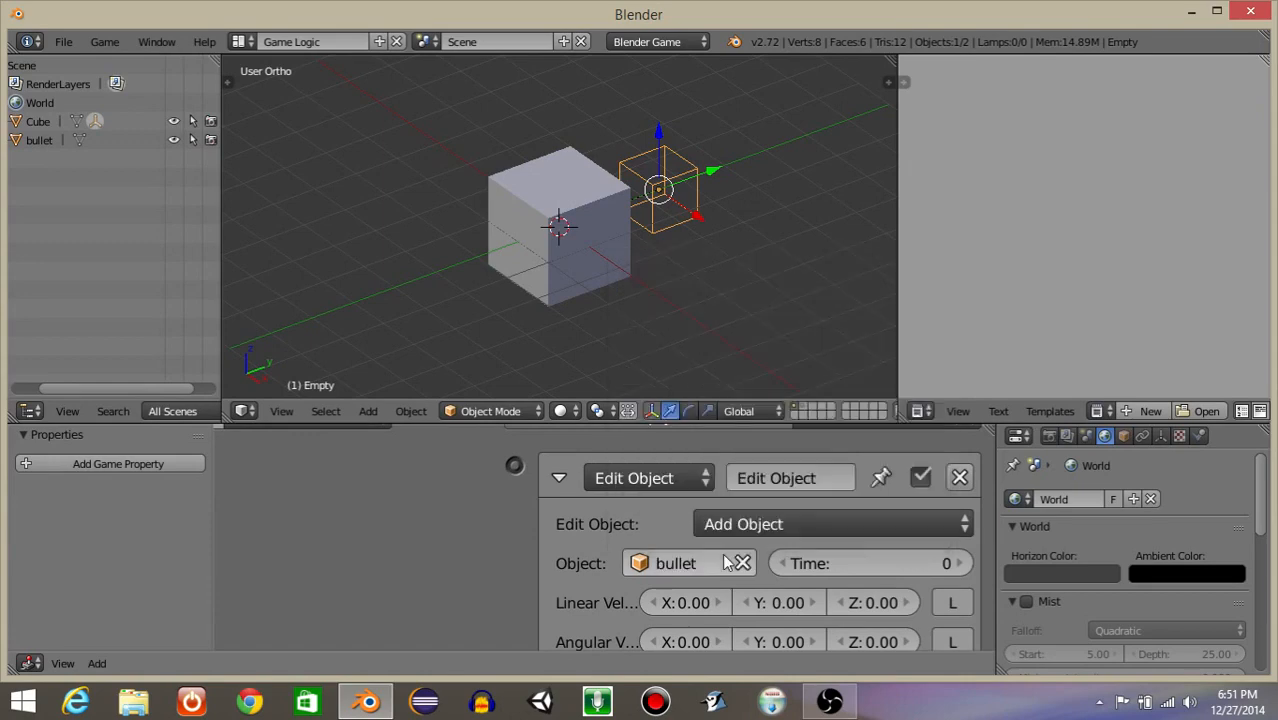
Set the Edit Object actuator's time to 50 and collapse it
click(843, 565)
text(50)
key(Return)
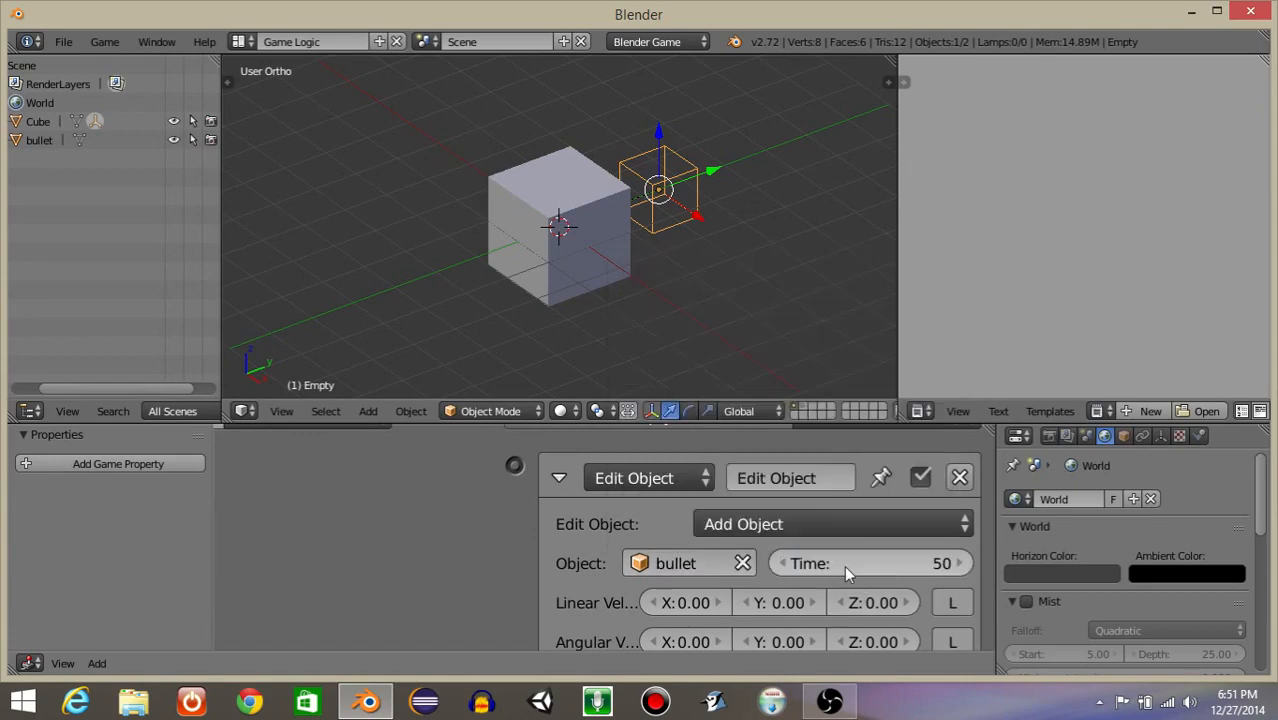
click(561, 476)
Link the empty's Mouse sensor to the Edit Object actuator through an And controller
scroll(461, 530, down, 6)
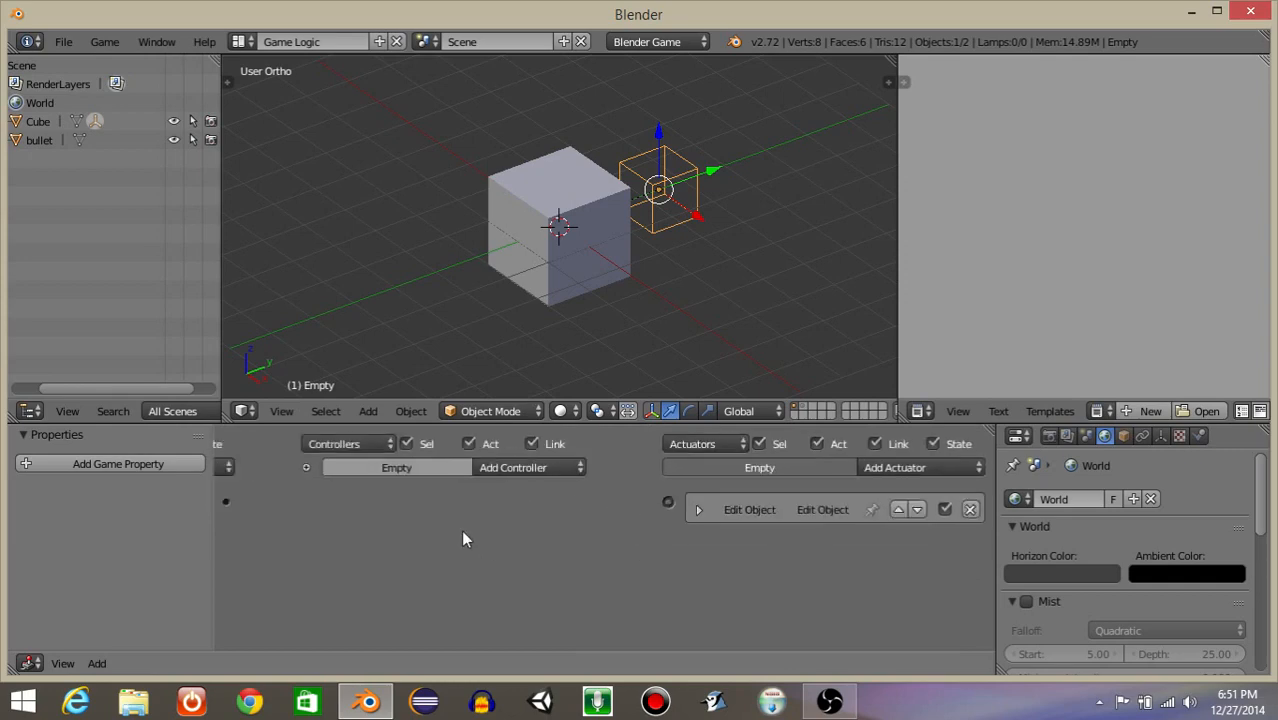
middle_drag(461, 530, 527, 498)
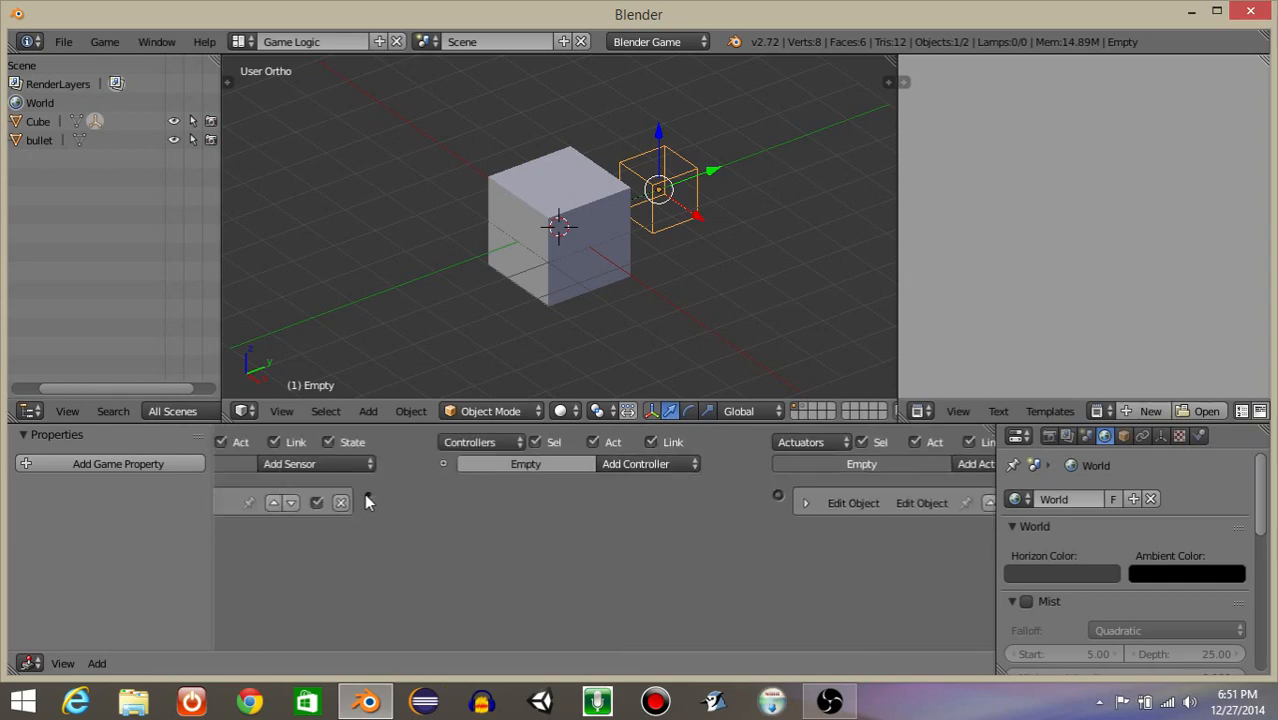
drag(367, 494, 779, 491)
Test-run the game twice to check that bullets are fired from the empty, stopping it each time
scroll(556, 223, down, 5)
key(p)
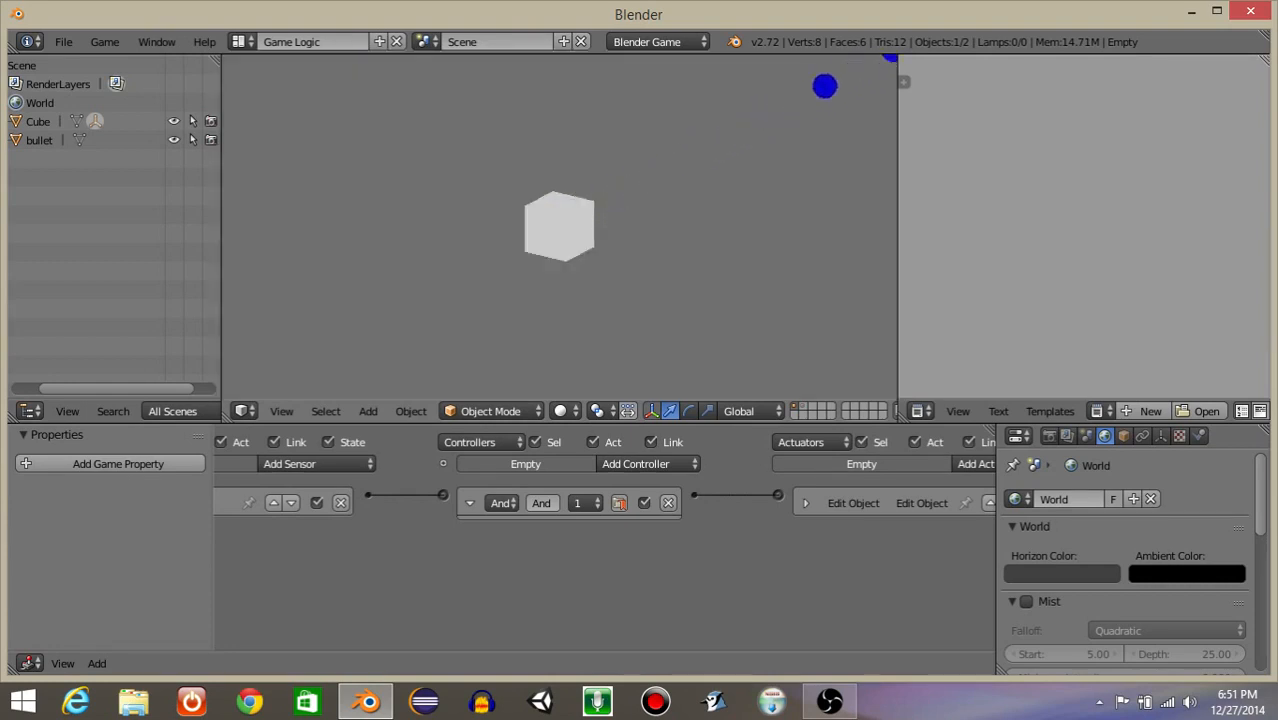
key(Escape)
key(p)
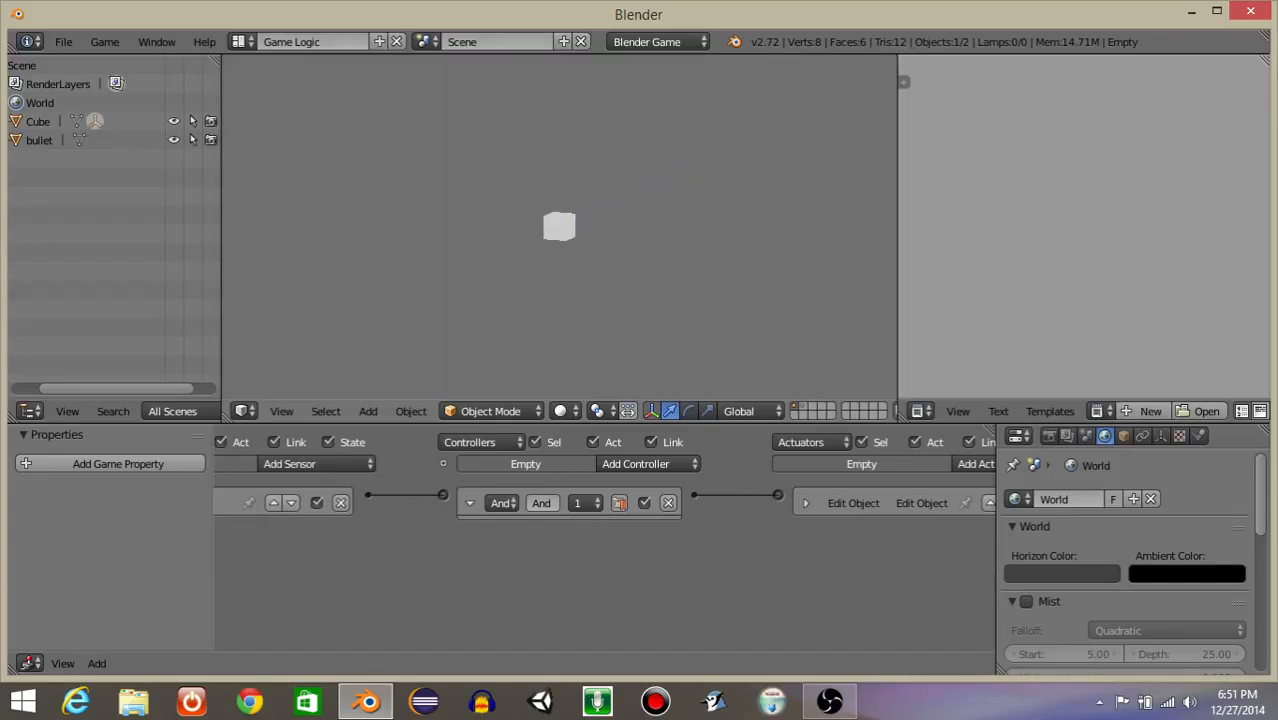
key(Escape)
Collapse the empty's And controller
click(469, 503)
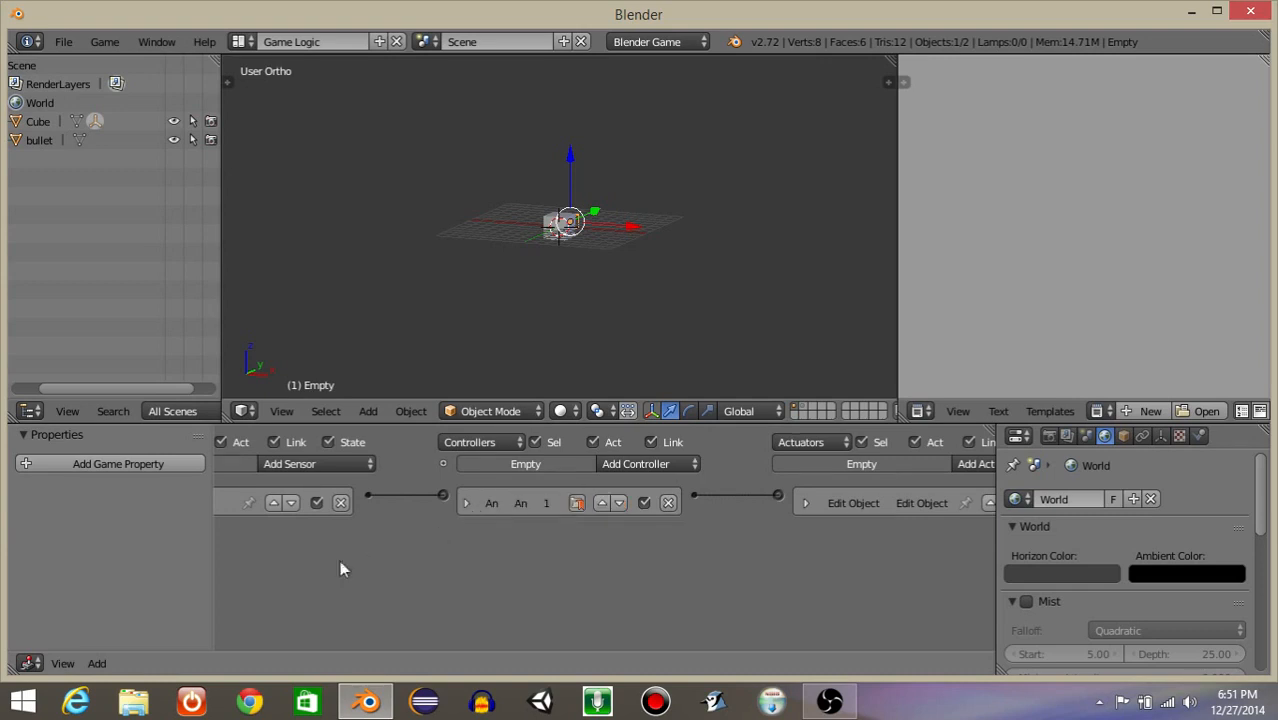
middle_drag(340, 568, 534, 546)
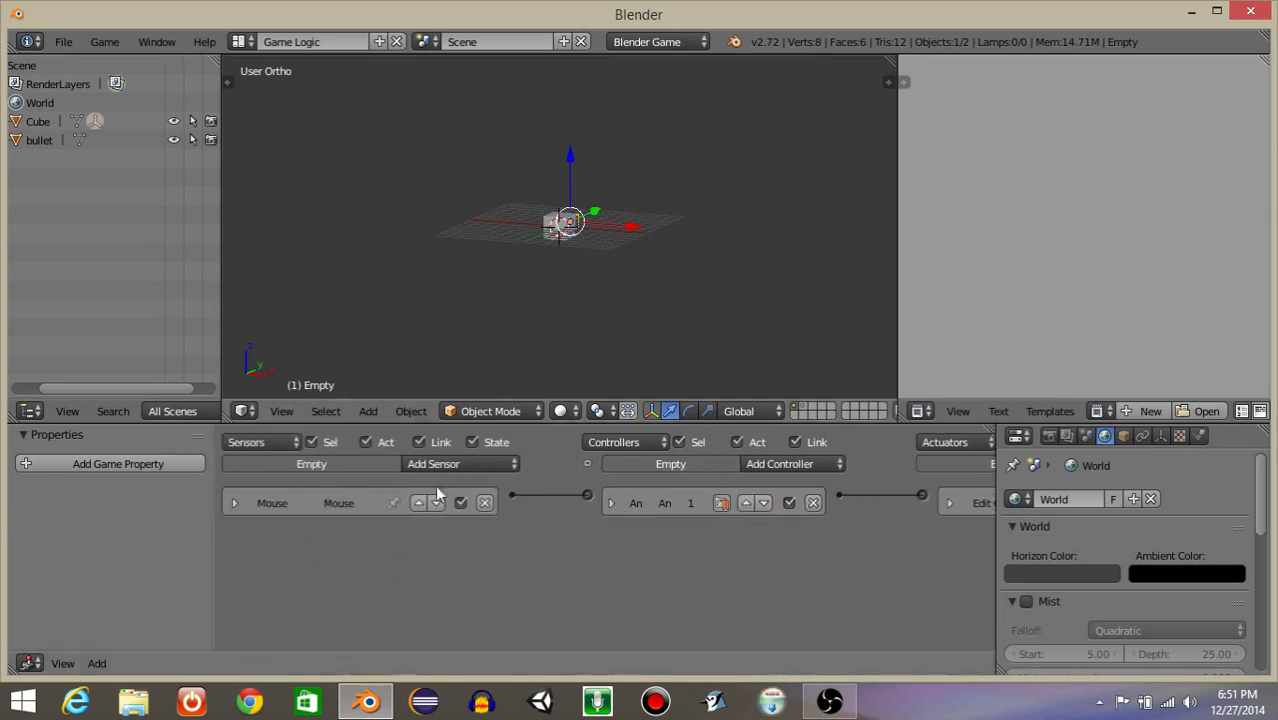
scroll(395, 550, up, 5)
middle_drag(312, 564, 644, 517)
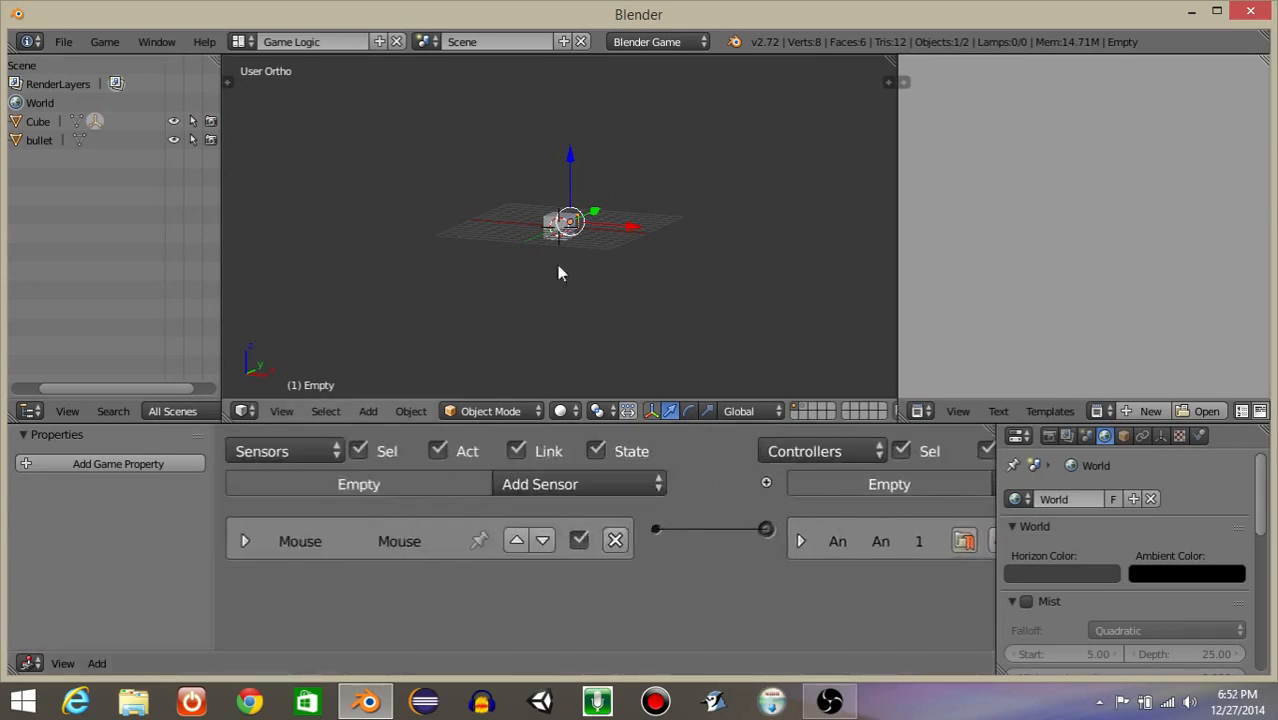
Add a second cube and move it far past the empty along the positive Y direction
mouse_move(557, 265)
middle_down()
mouse_move(575, 296)
mouse_move(544, 298)
mouse_move(584, 292)
mouse_move(571, 279)
middle_up()
scroll(548, 292, up, 5)
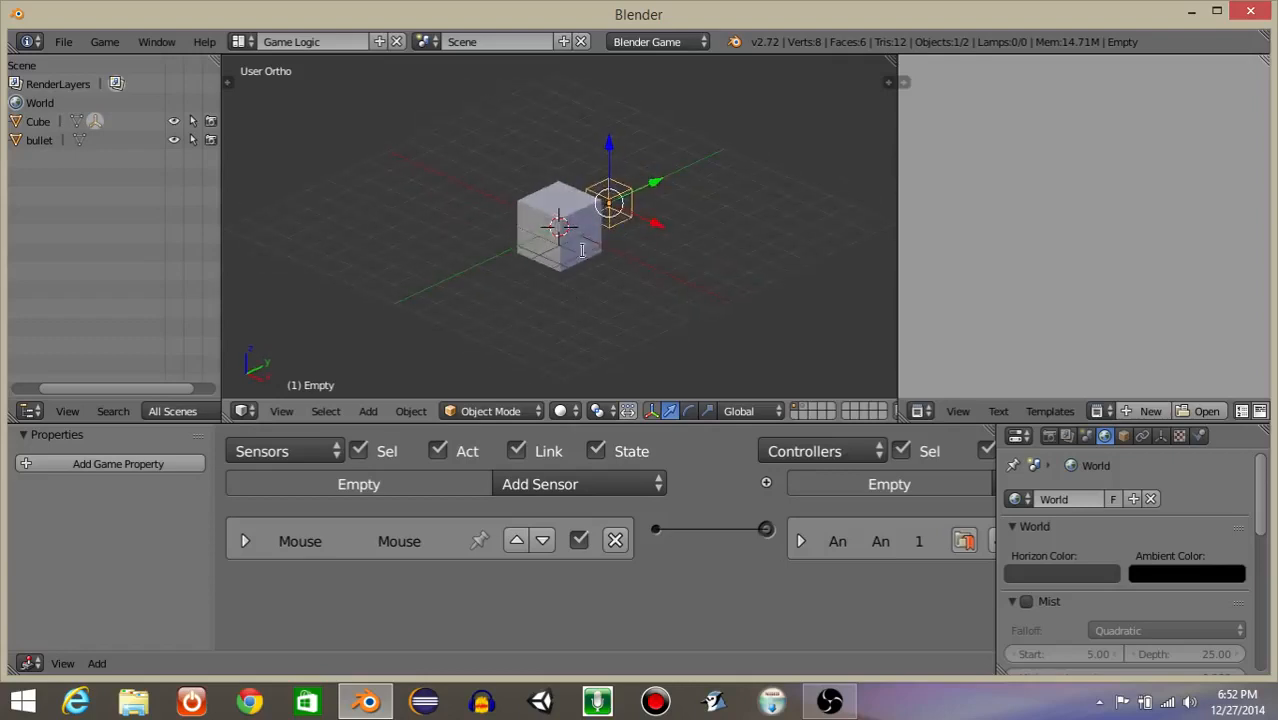
key(space)
text(add cube)
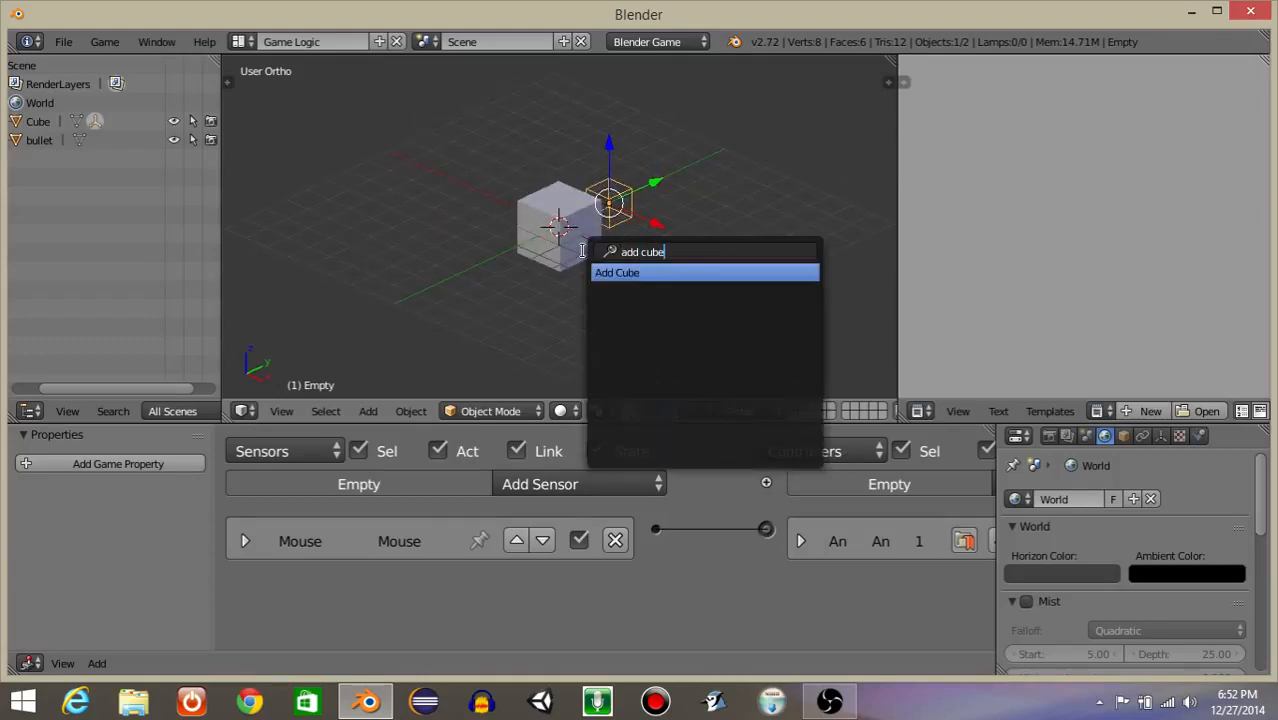
click(620, 273)
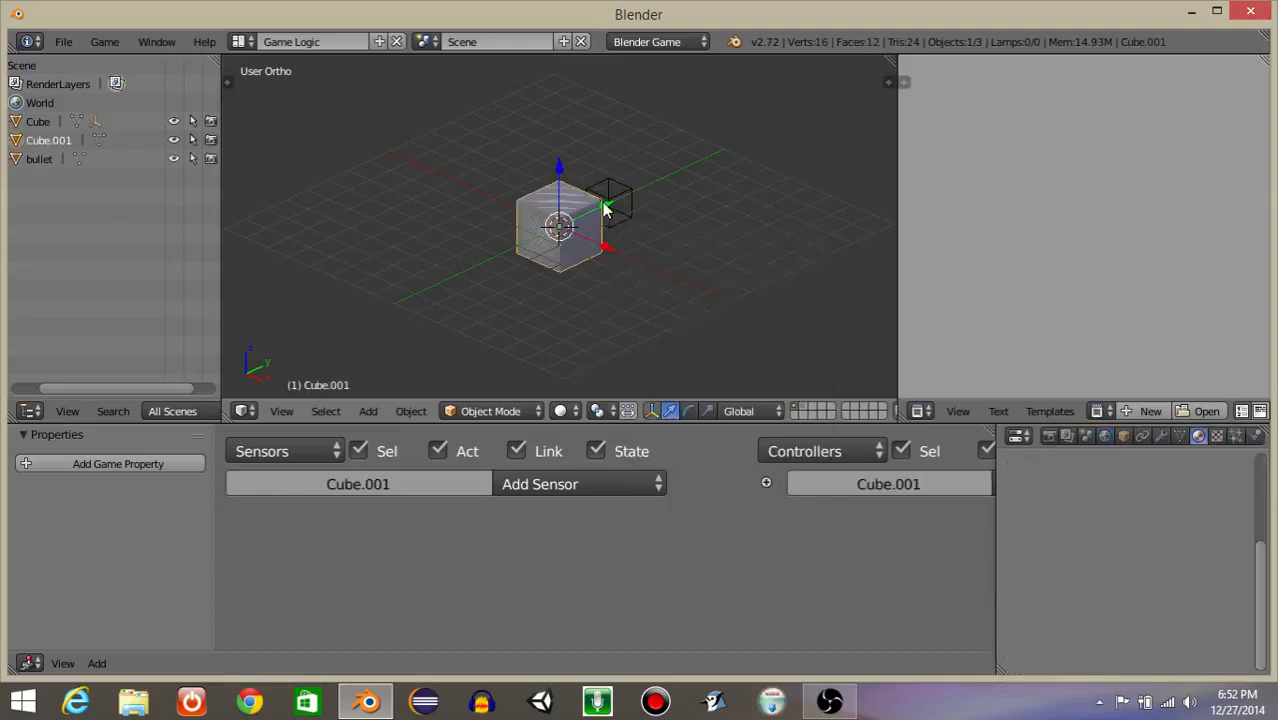
key(g)
click(840, 147)
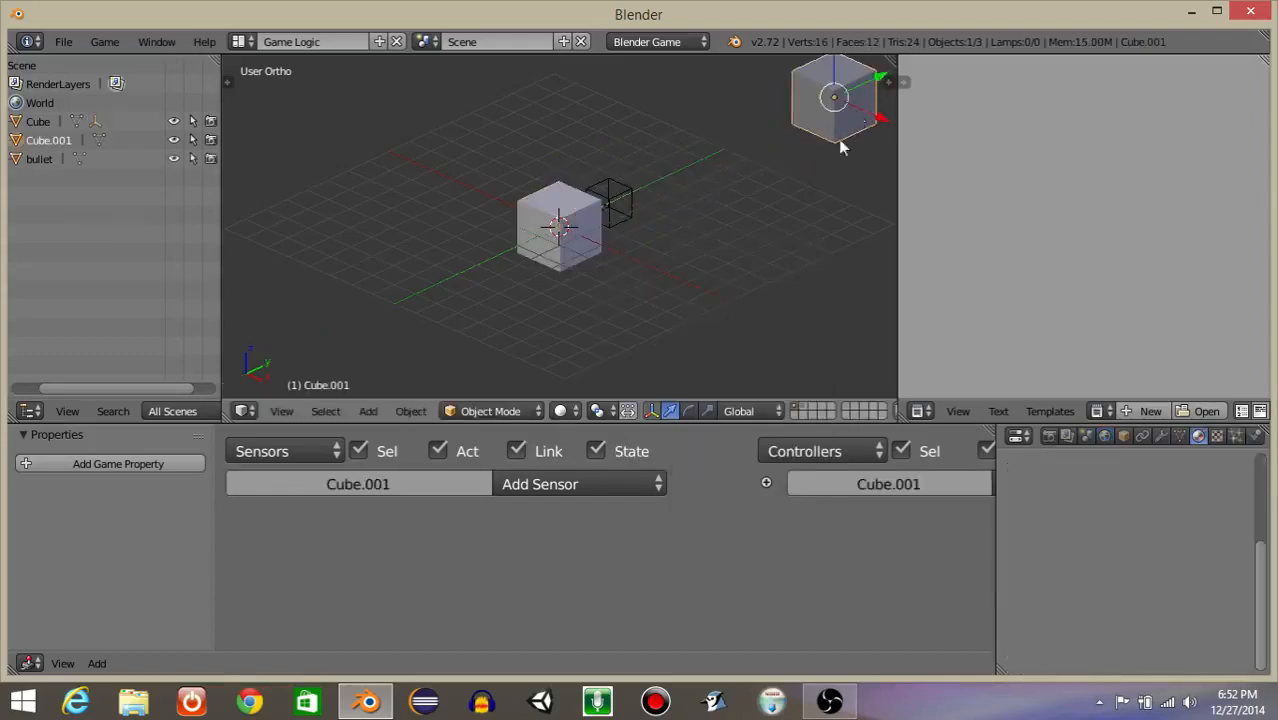
Rename the second cube as enemy in its object properties and collapse the Levels of Detail section
click(1123, 437)
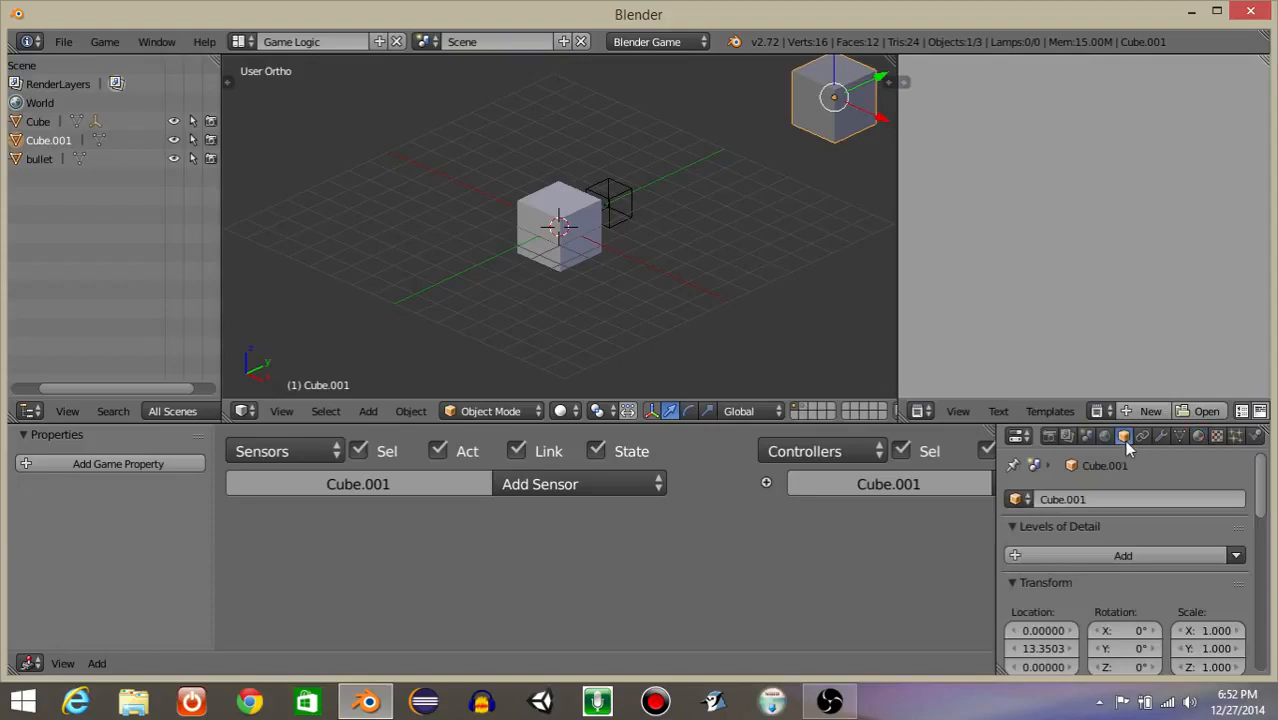
click(1058, 497)
text(enem)
key(Return)
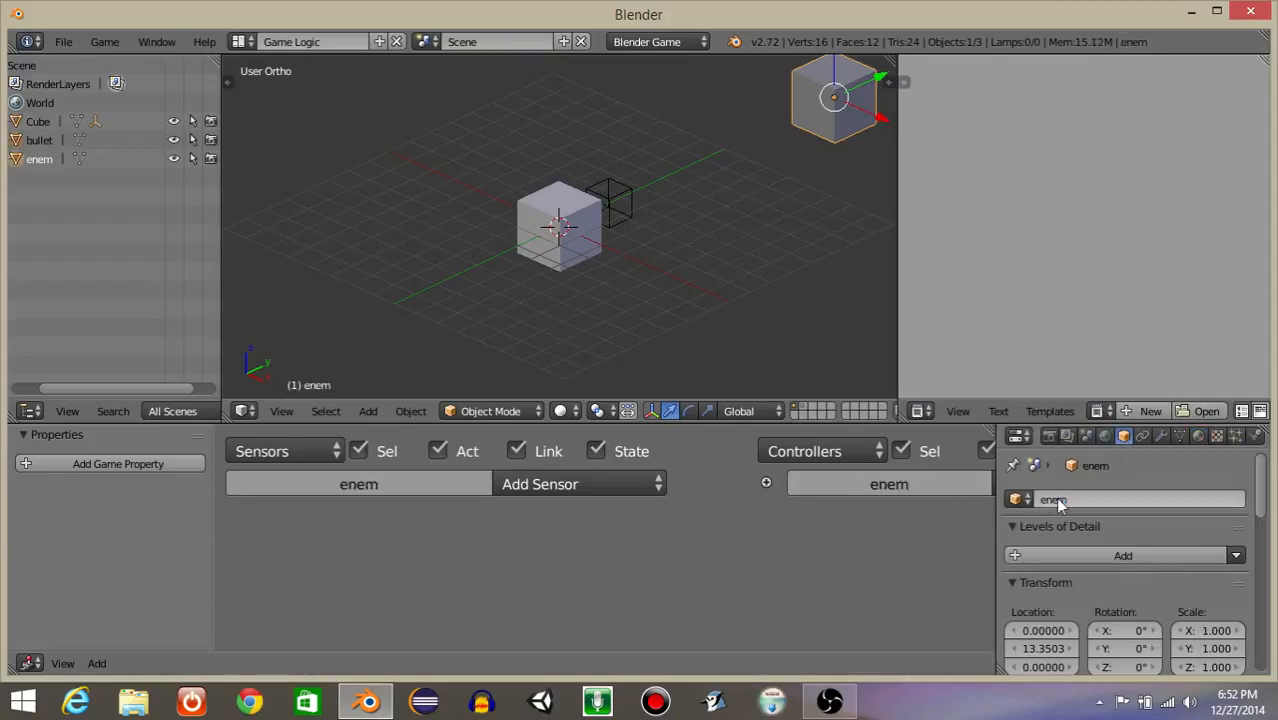
click(1077, 504)
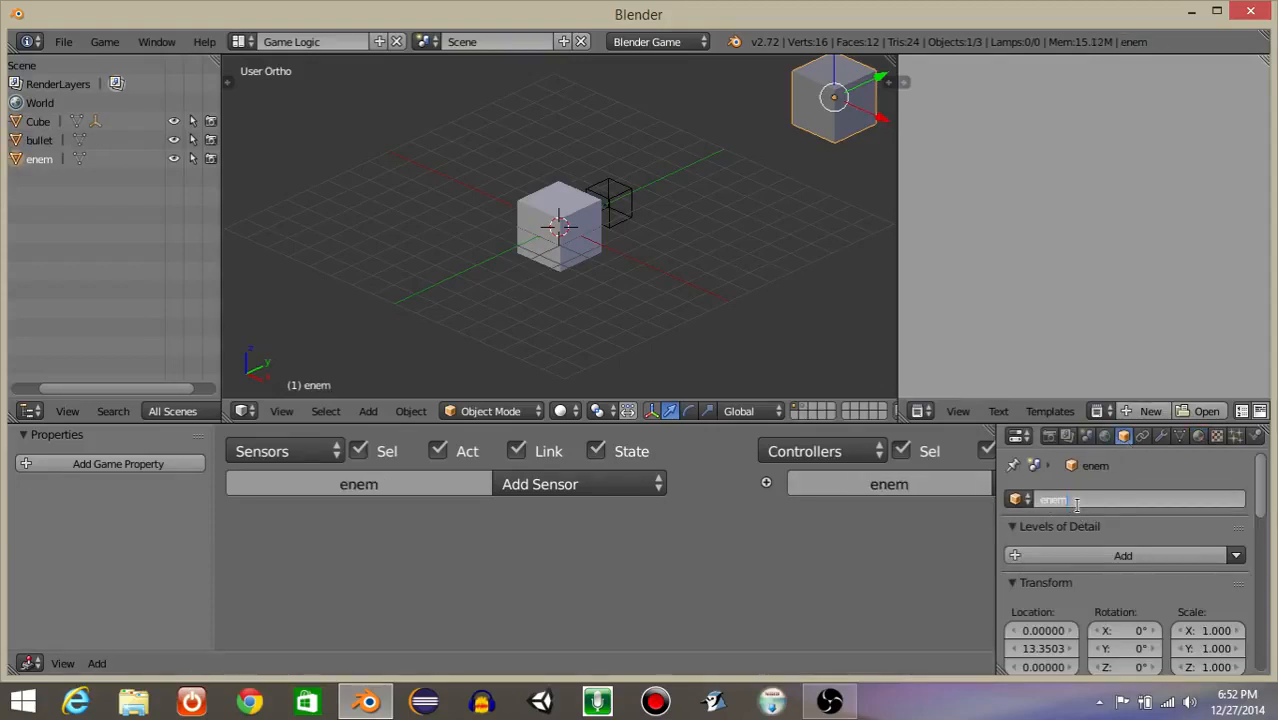
text(enemy)
key(Return)
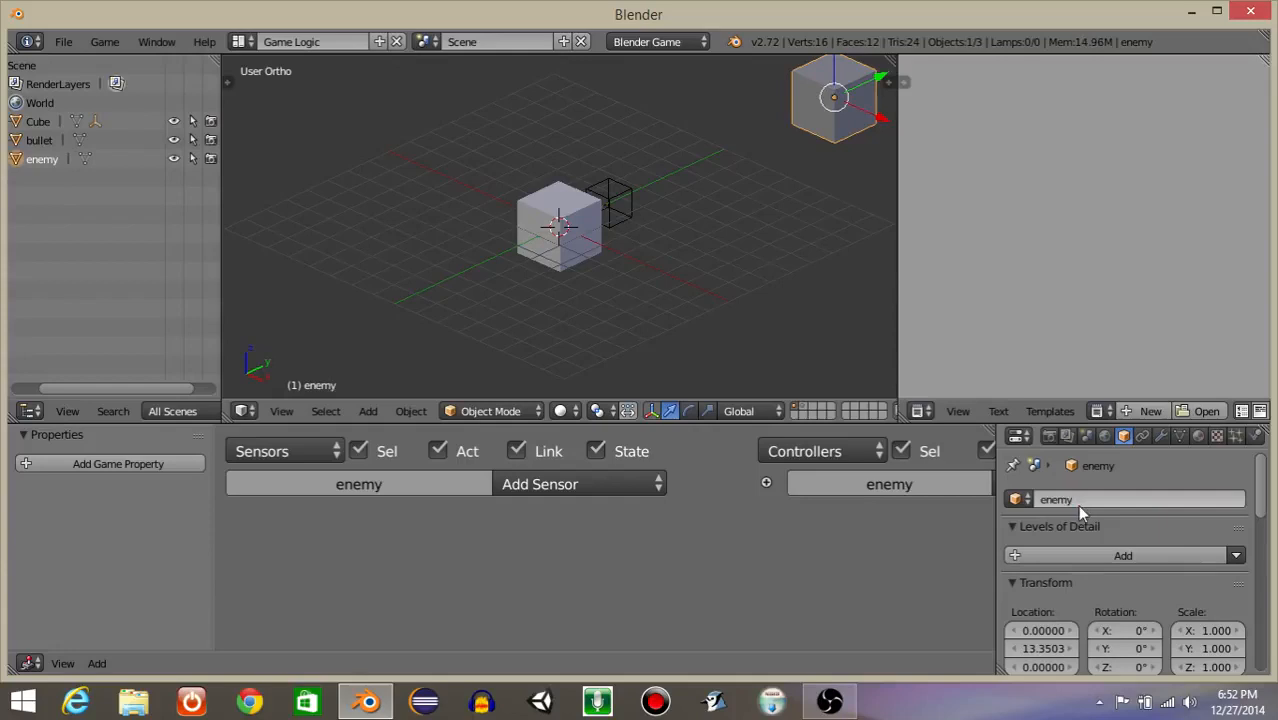
click(999, 527)
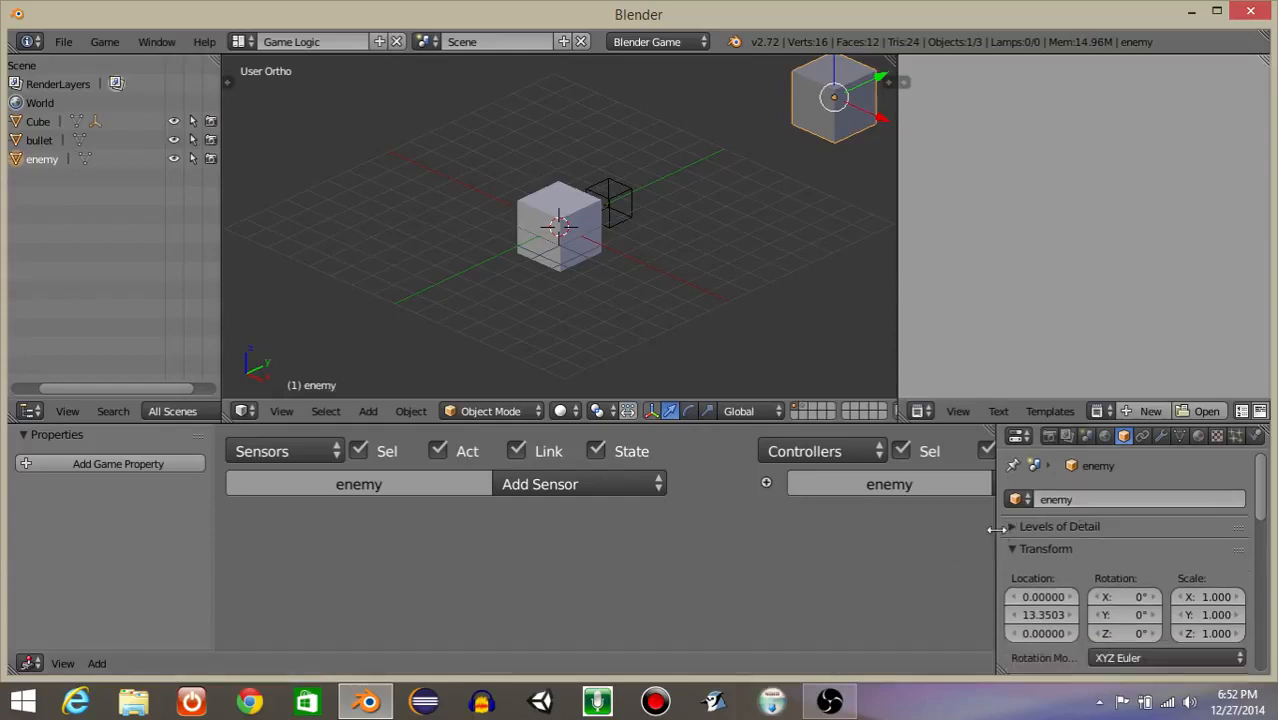
Give the enemy cube a new material named red with a red diffuse color
drag(997, 528, 728, 500)
click(922, 438)
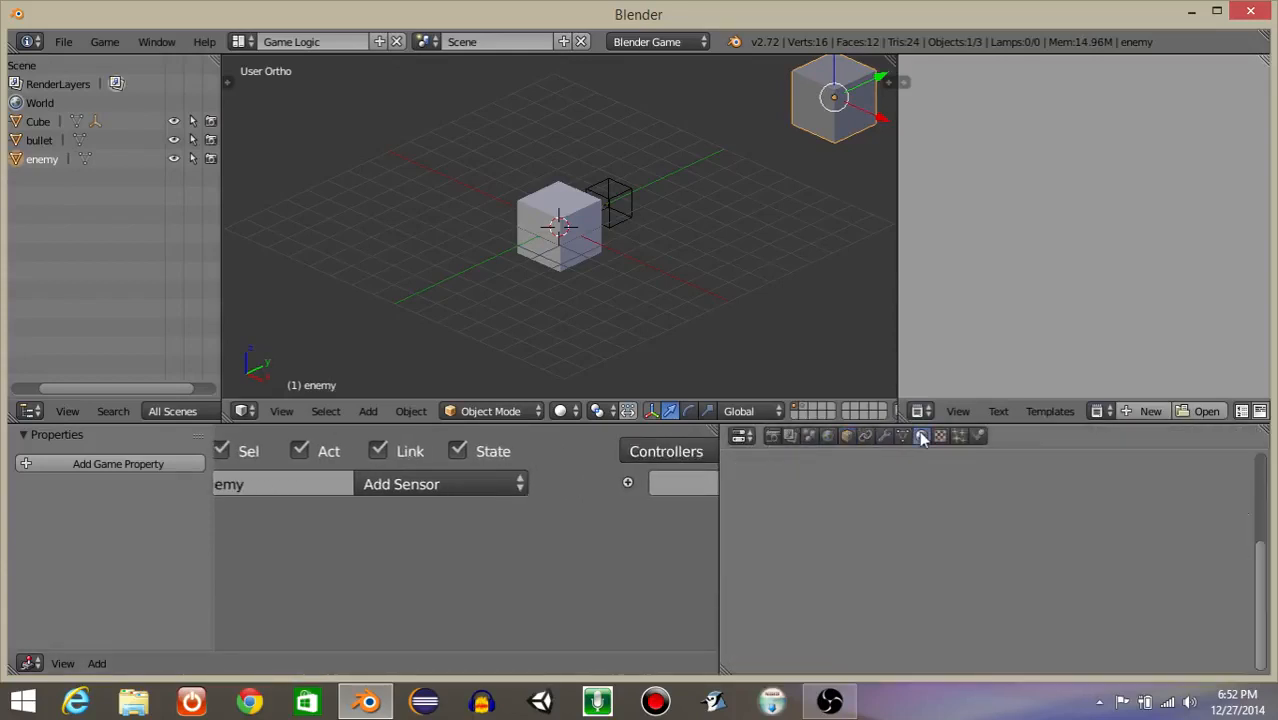
click(907, 562)
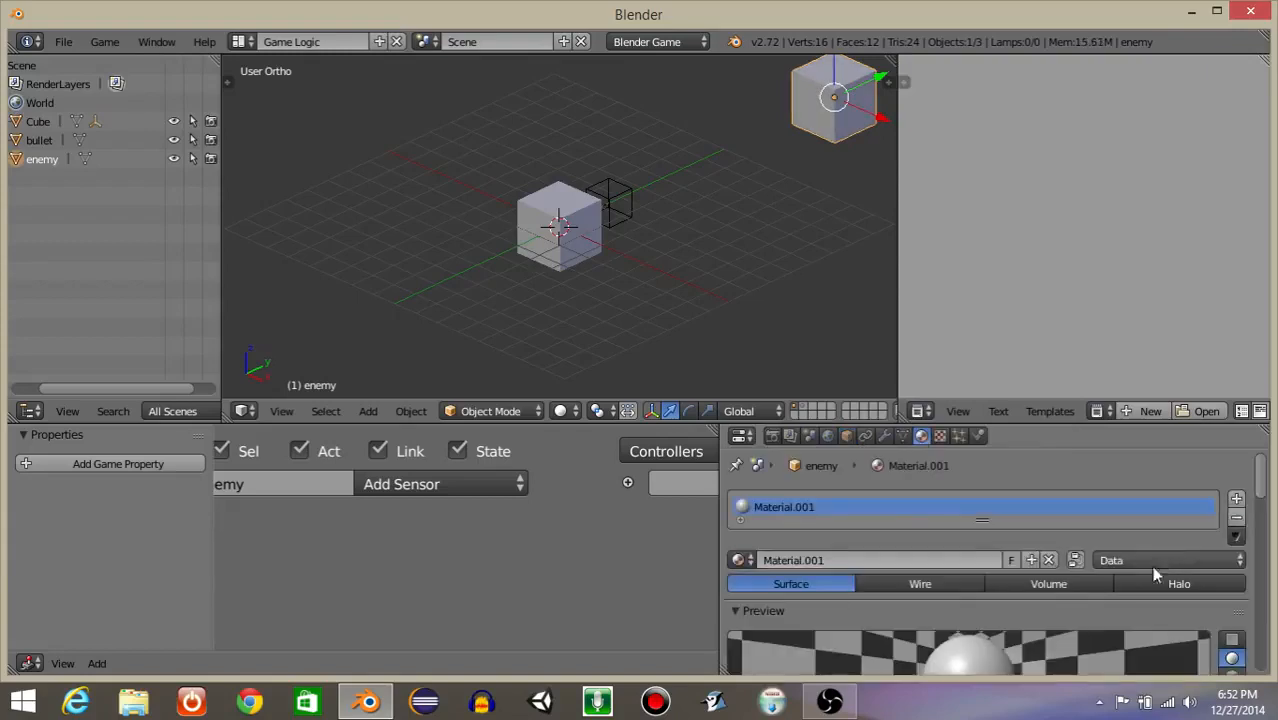
click(916, 562)
text(red)
key(Return)
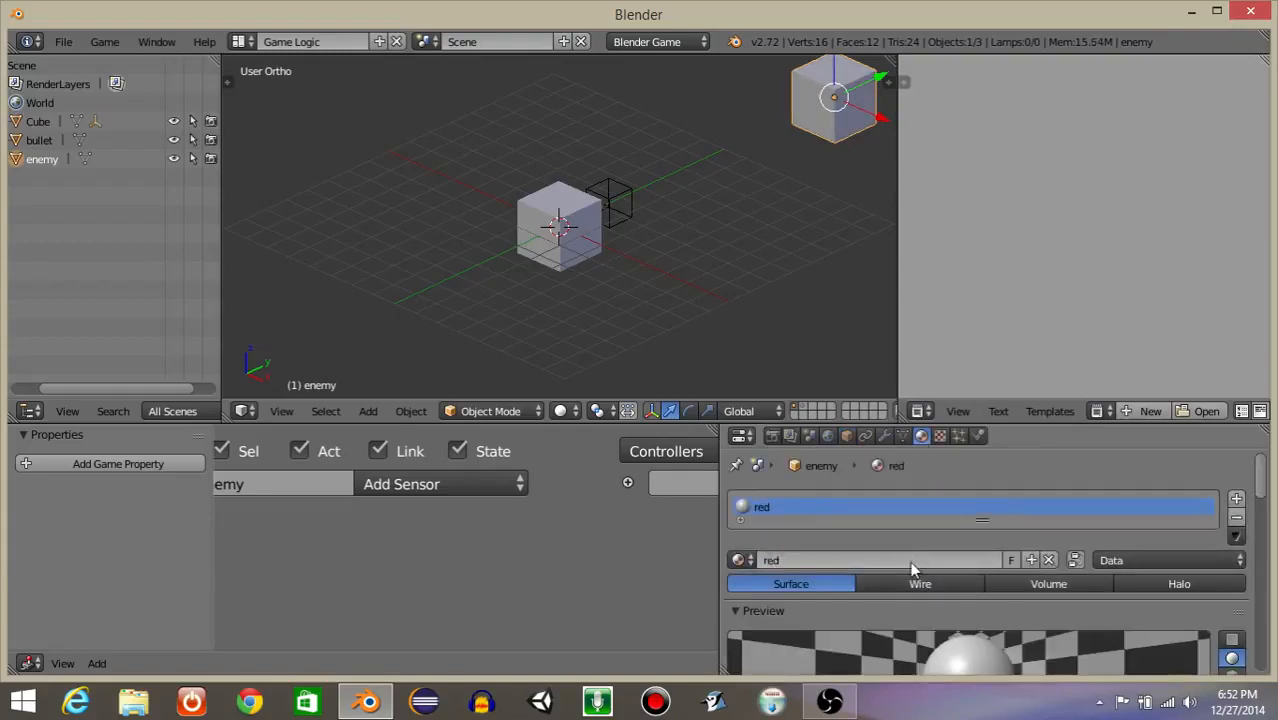
scroll(878, 607, down, 5)
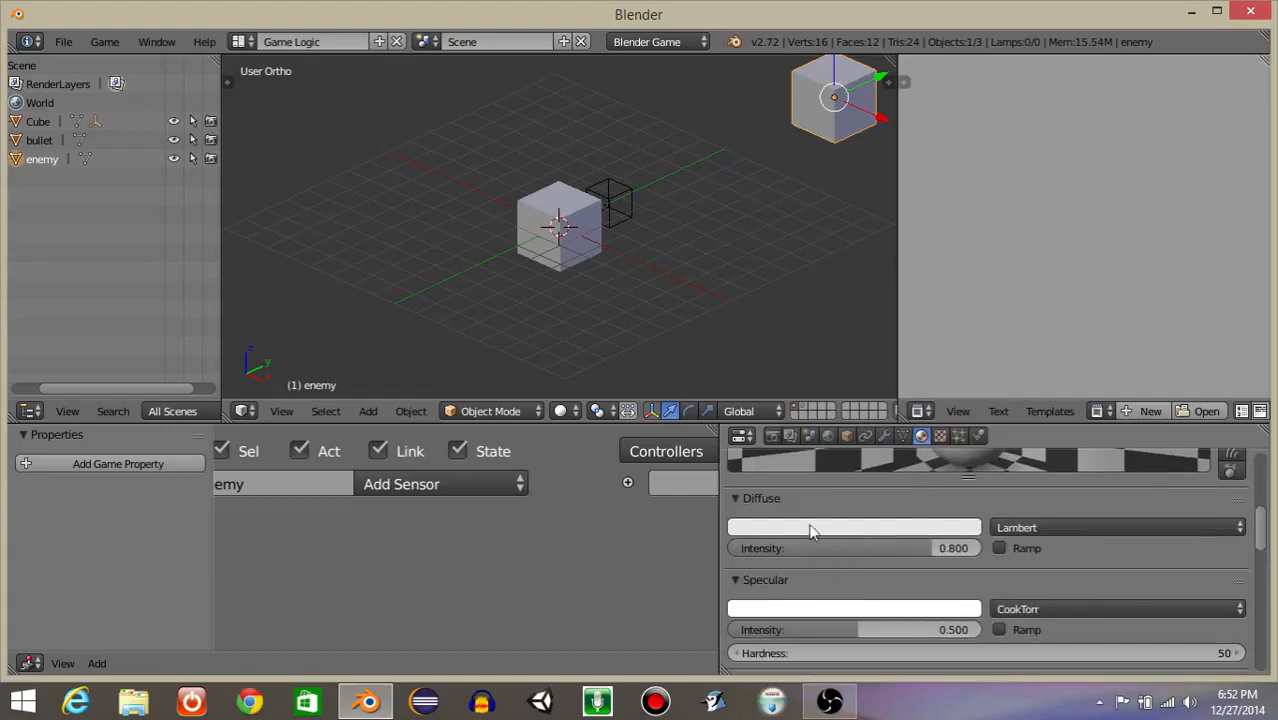
click(813, 527)
click(808, 405)
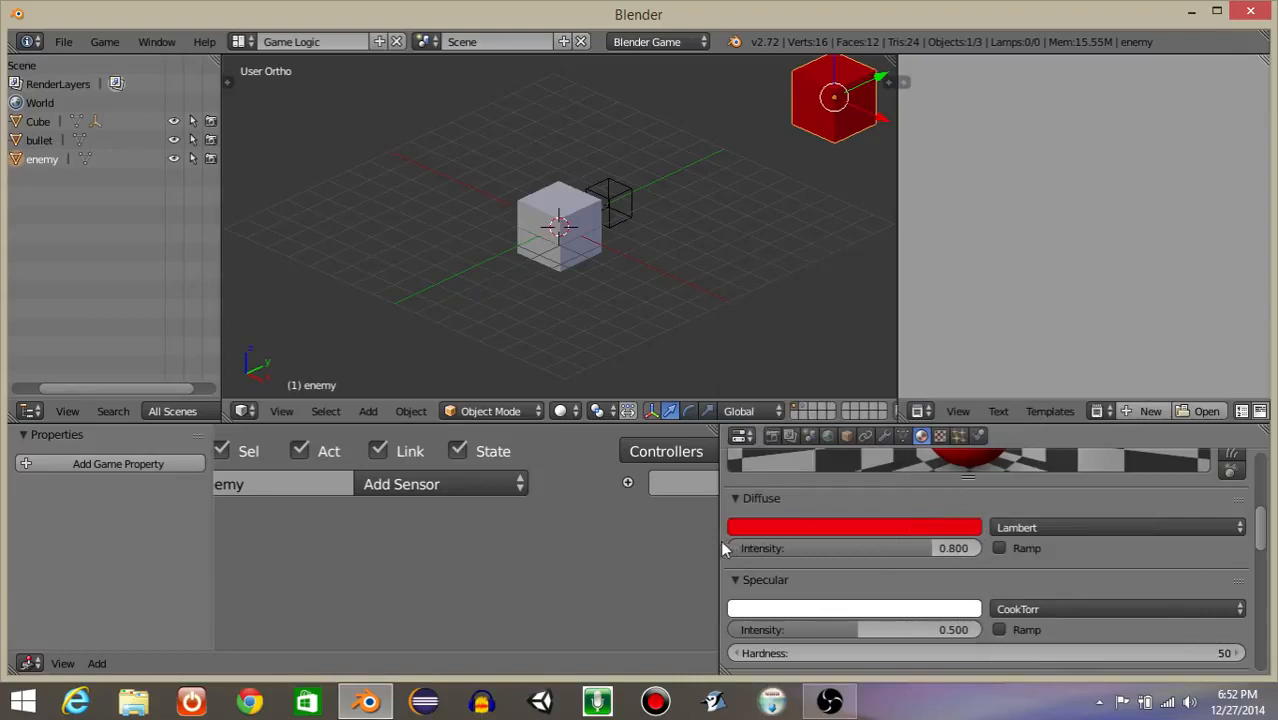
Add a Near sensor to the enemy cube's logic
drag(721, 548, 966, 548)
middle_drag(420, 543, 853, 540)
scroll(540, 562, up, 1)
middle_drag(540, 562, 640, 514)
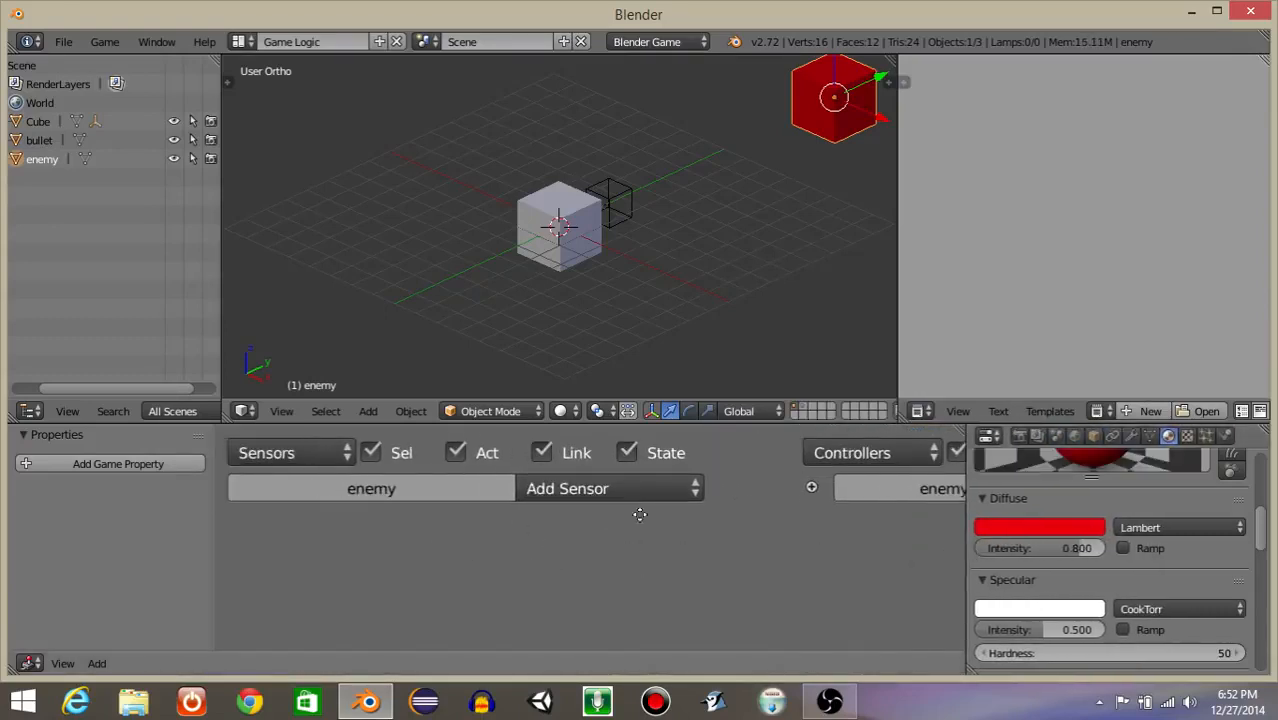
click(611, 496)
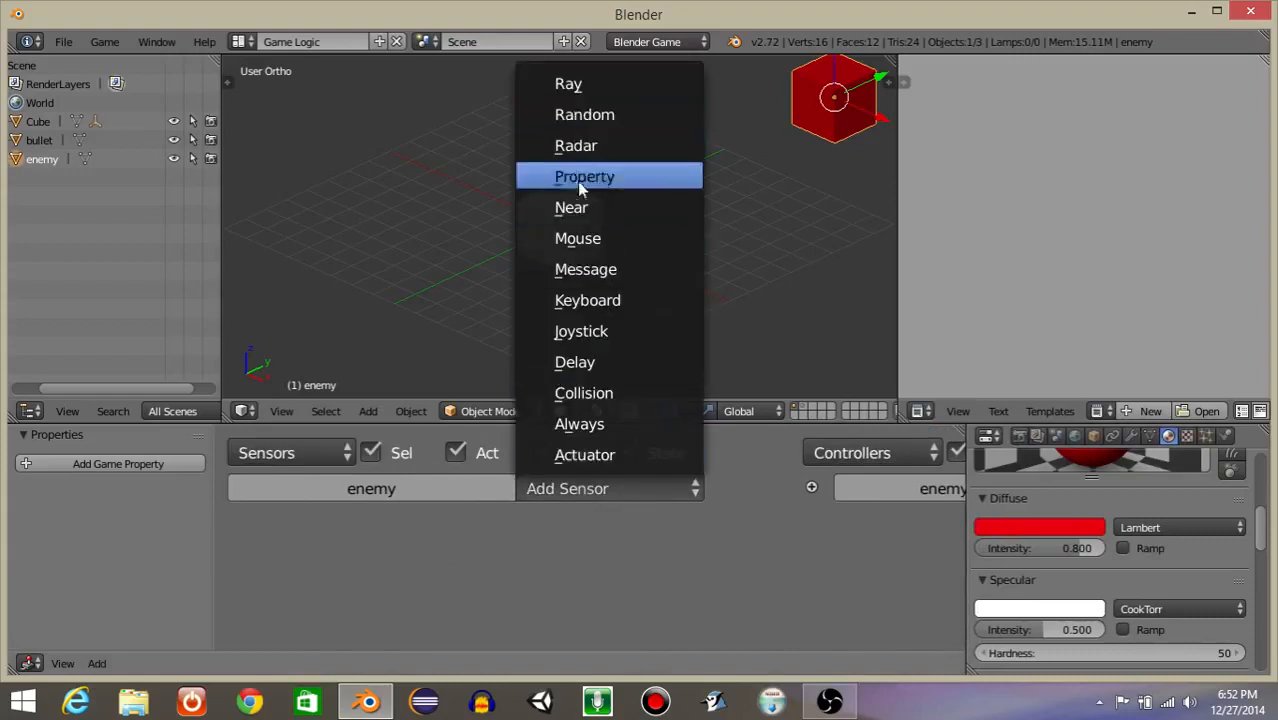
click(571, 208)
scroll(361, 595, down, 2)
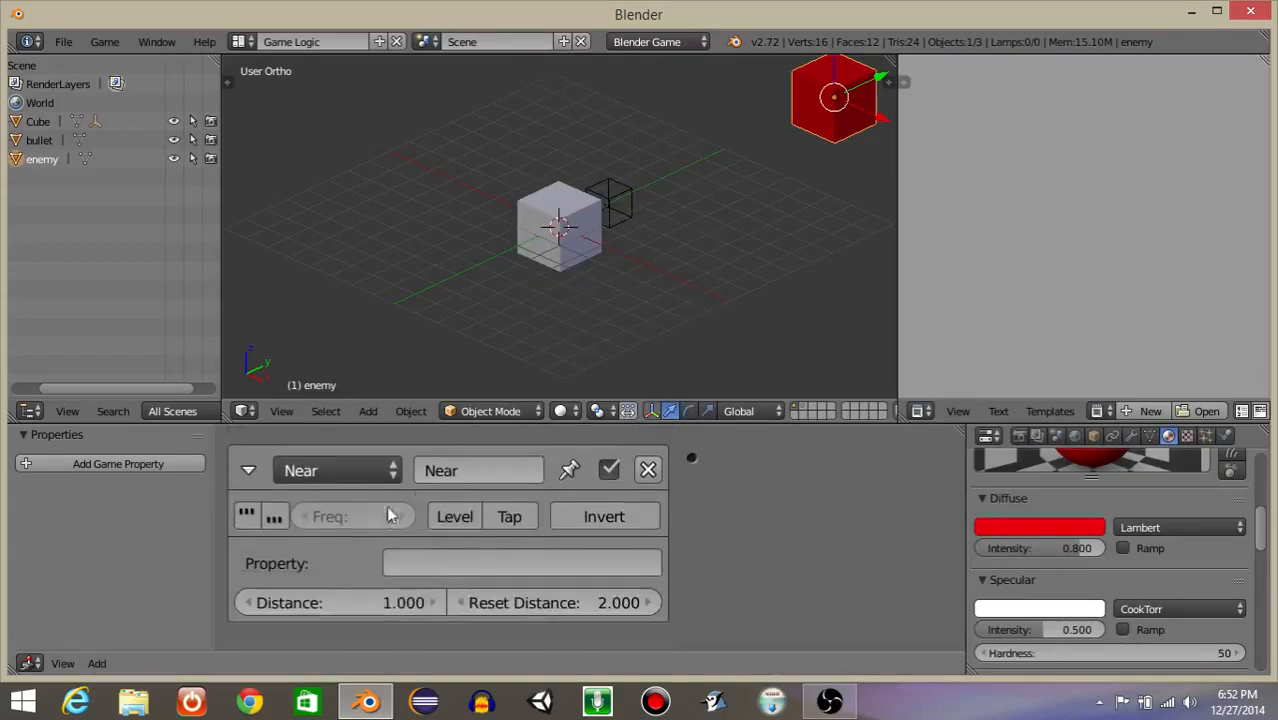
Set the enemy's Near sensor to detect the property bullet
click(442, 466)
click(435, 566)
click(434, 567)
text(bullet)
key(Return)
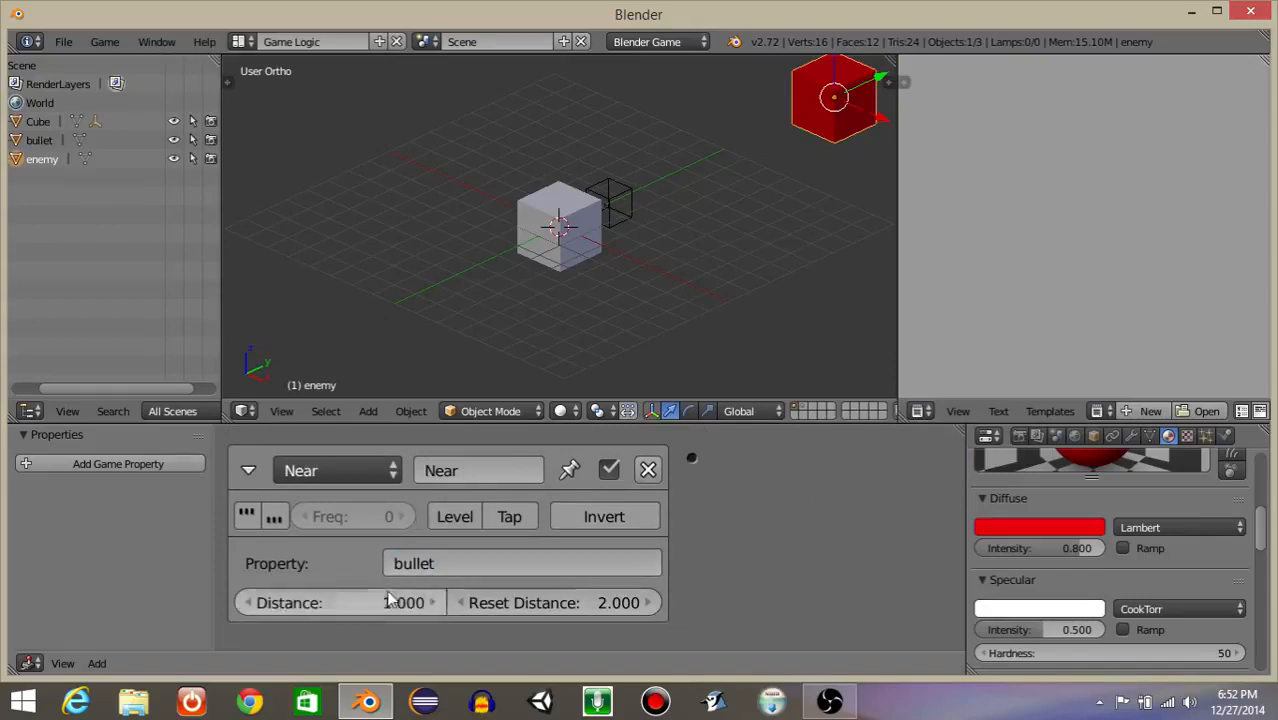
Set the Near sensor's distance to 2 and reset distance to 3, and collapse the sensor
click(386, 590)
text(2)
key(Return)
click(533, 603)
text(3)
key(Return)
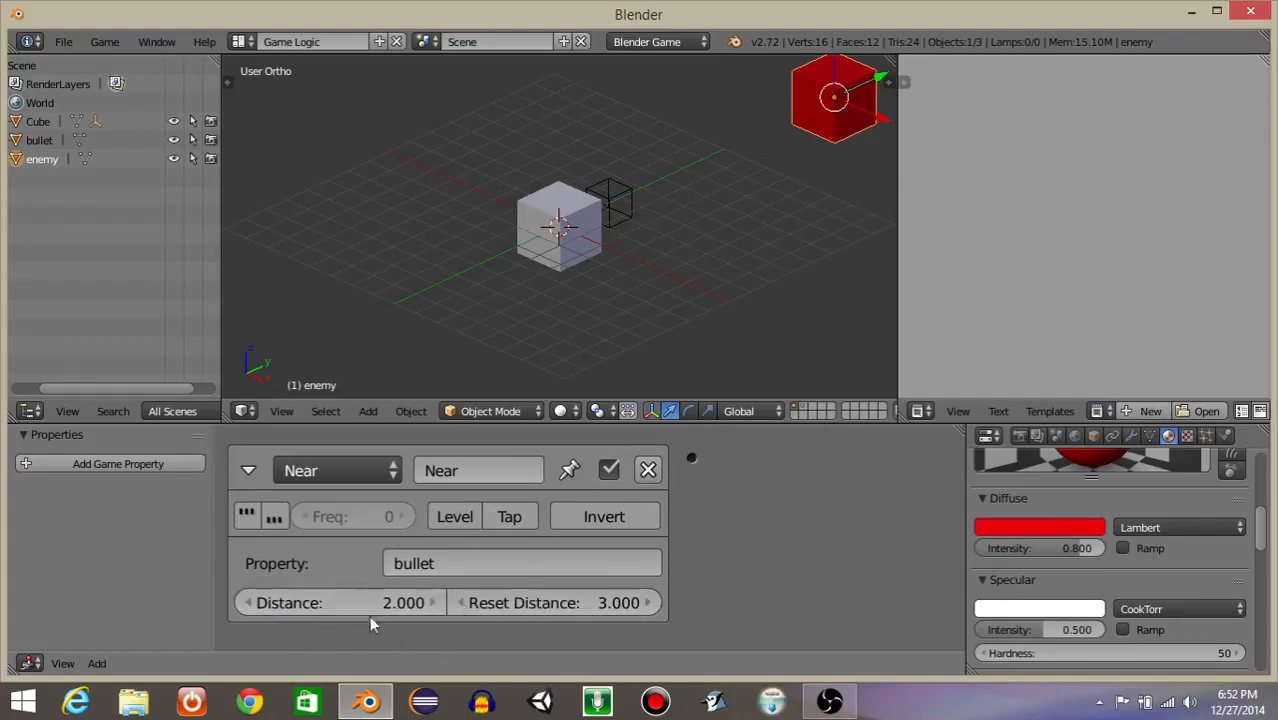
click(248, 470)
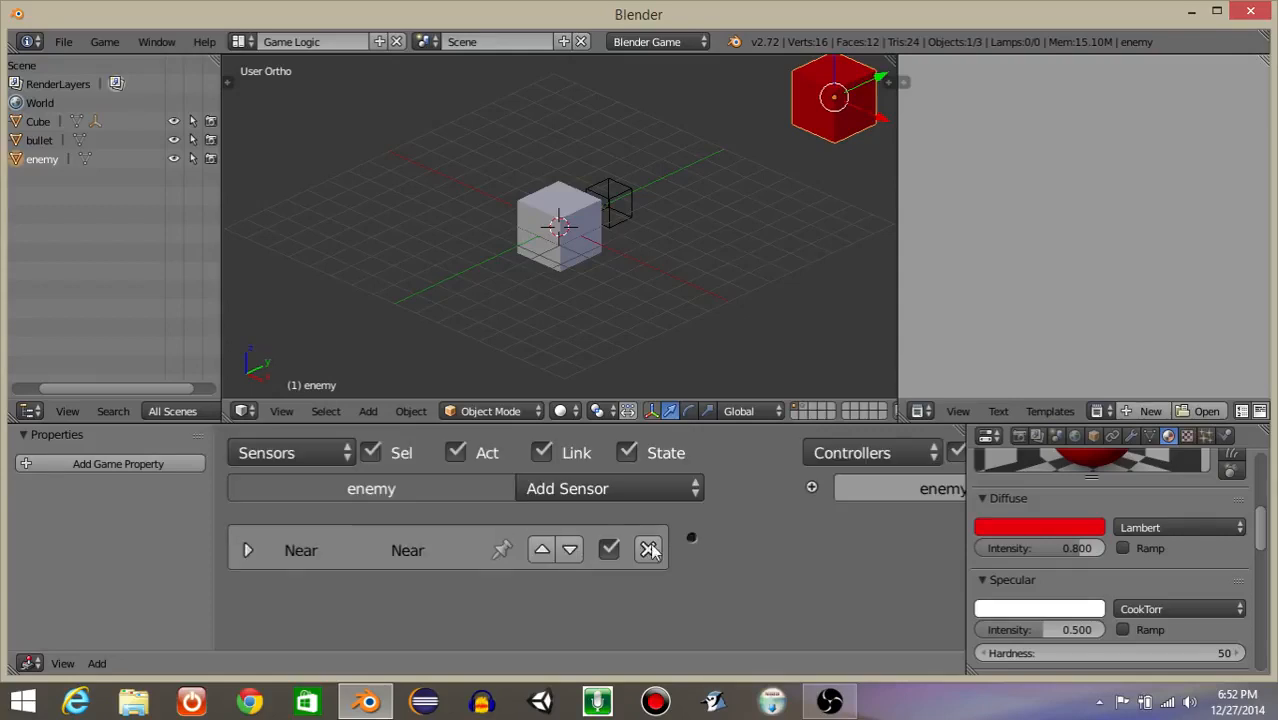
Add an Edit Object actuator set to End Object on the enemy and link the Near sensor to it through an And controller
middle_drag(732, 530, 482, 525)
middle_drag(822, 522, 591, 550)
middle_drag(928, 570, 524, 579)
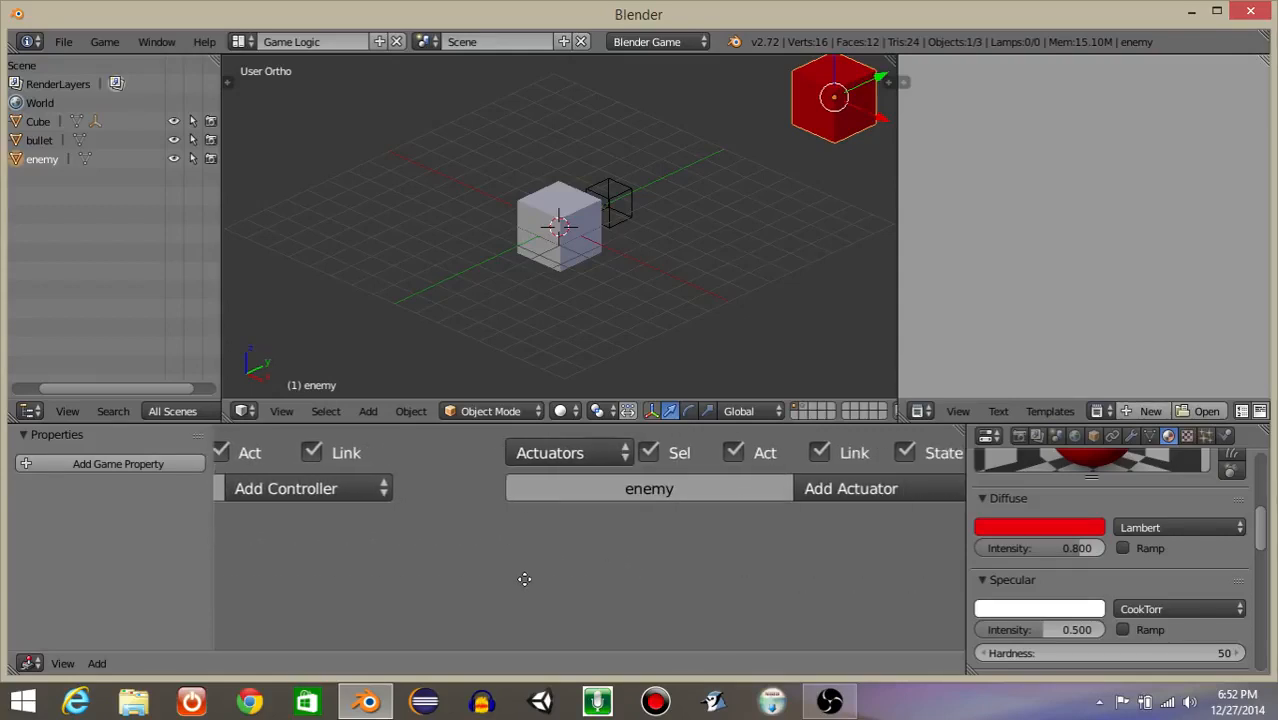
click(822, 485)
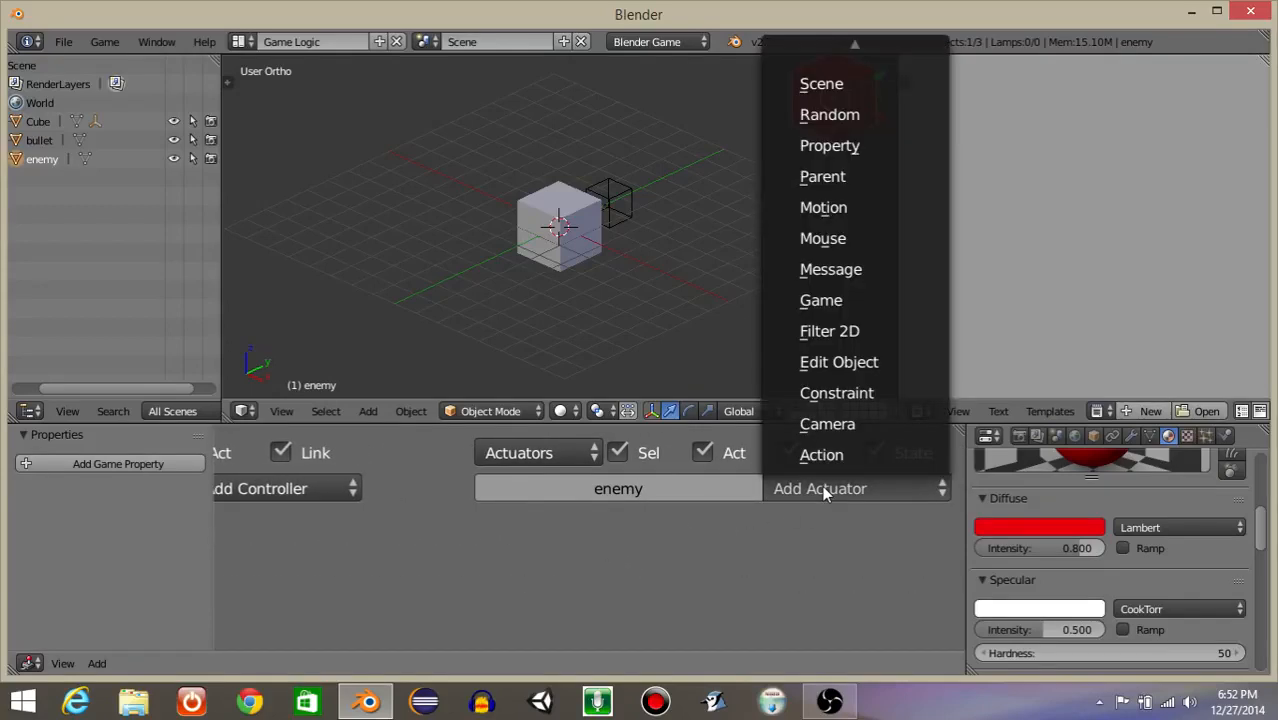
click(847, 358)
middle_drag(700, 570, 709, 496)
click(715, 522)
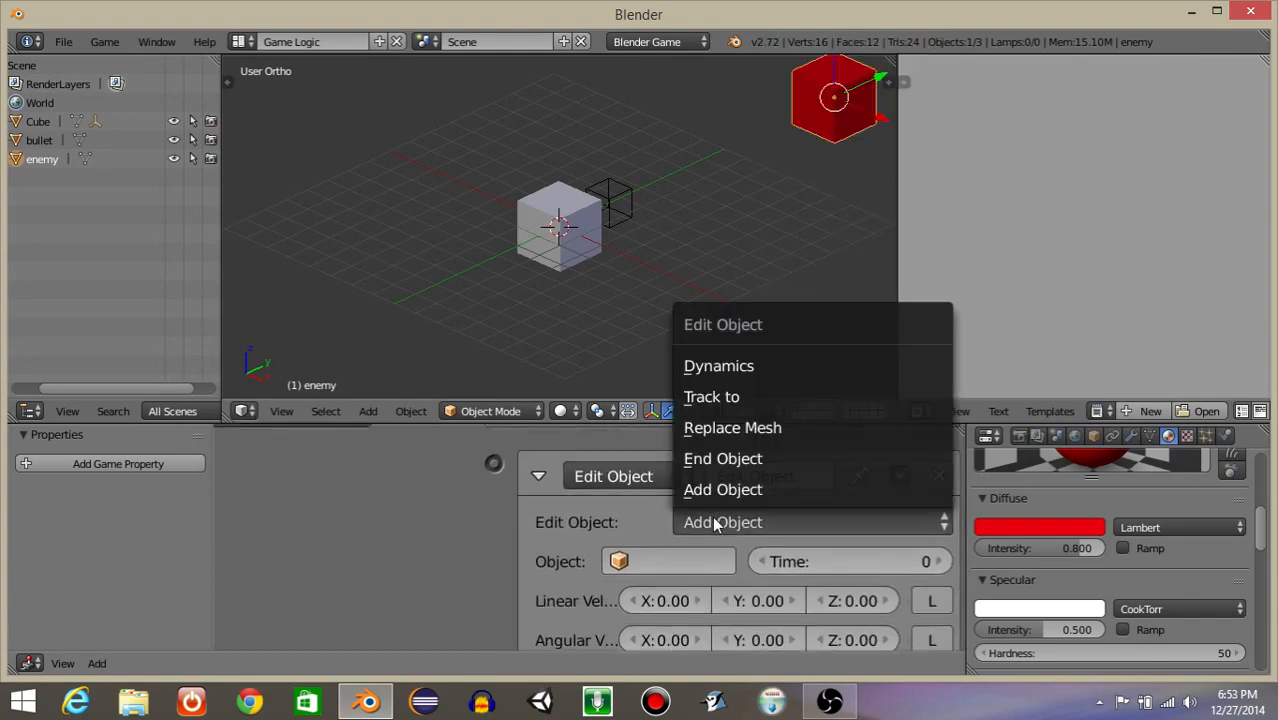
click(707, 455)
click(535, 550)
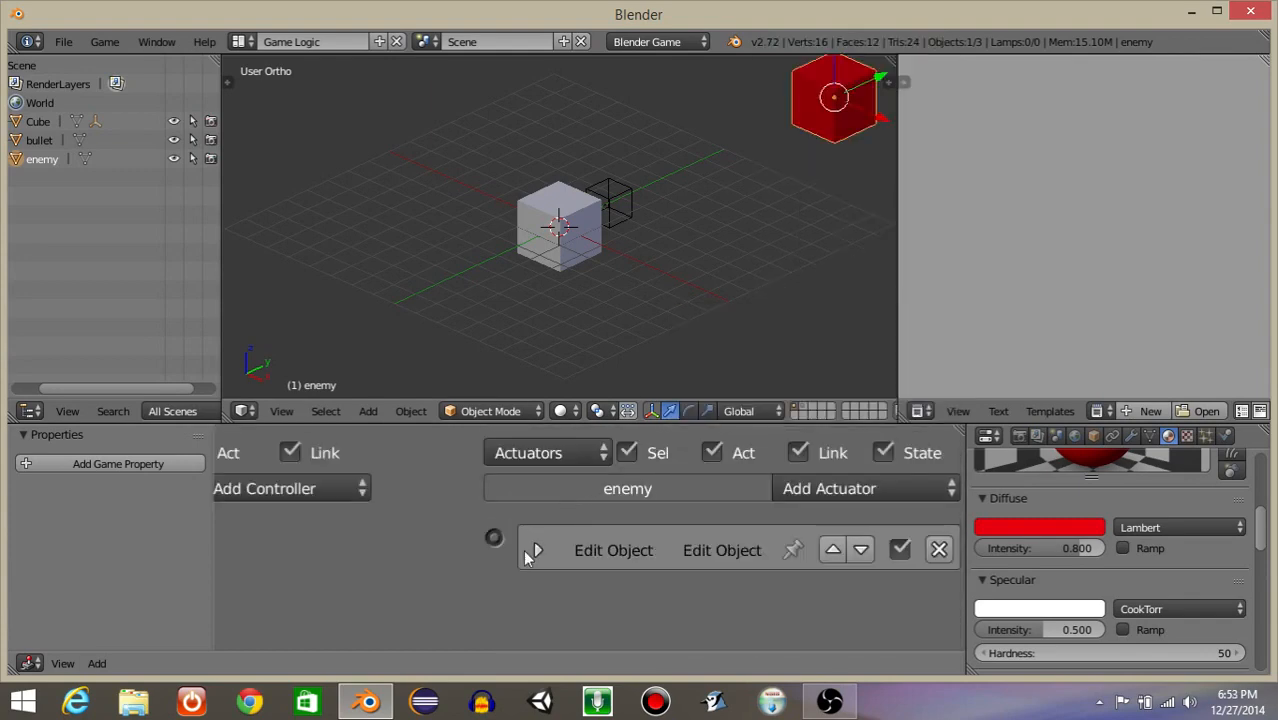
scroll(448, 534, down, 3)
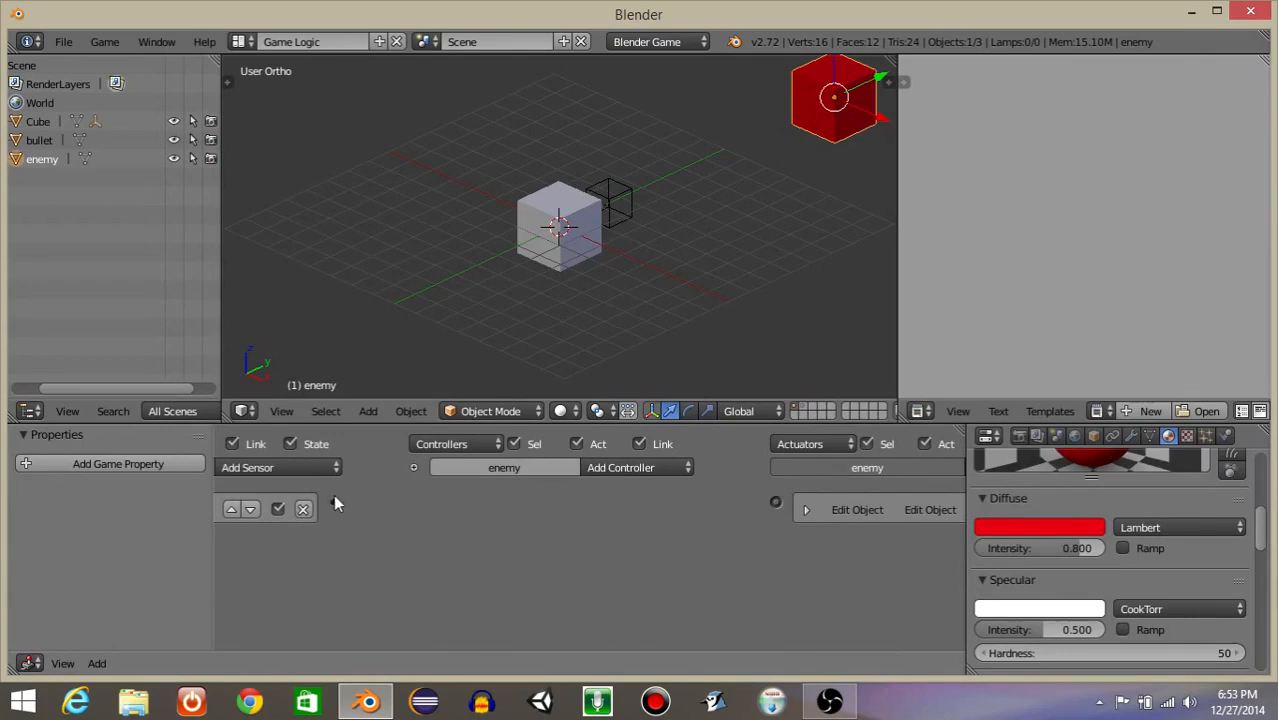
drag(333, 500, 778, 503)
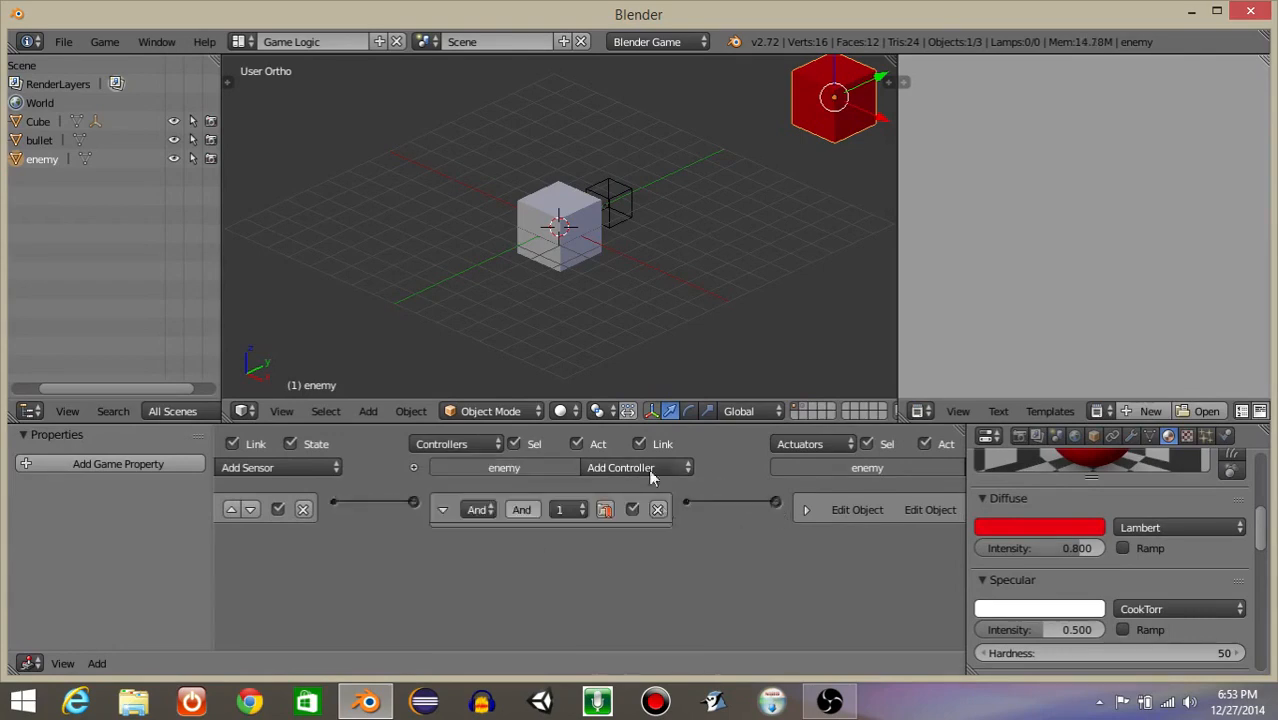
Test-run the game to check how the enemy cube reacts to fired bullets, and stop it
scroll(707, 244, down, 3)
key(p)
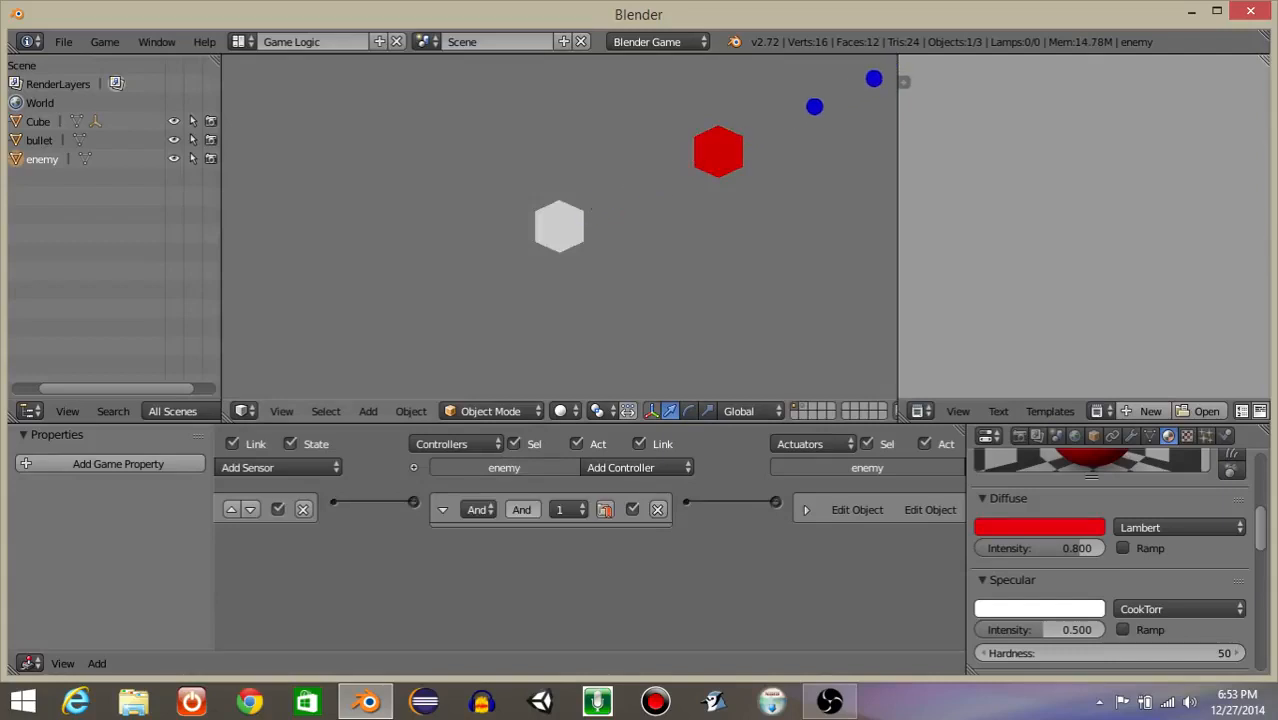
key(Escape)
Add a game property named bullet to the blue bullet sphere on its hidden layer
scroll(586, 263, up, 3)
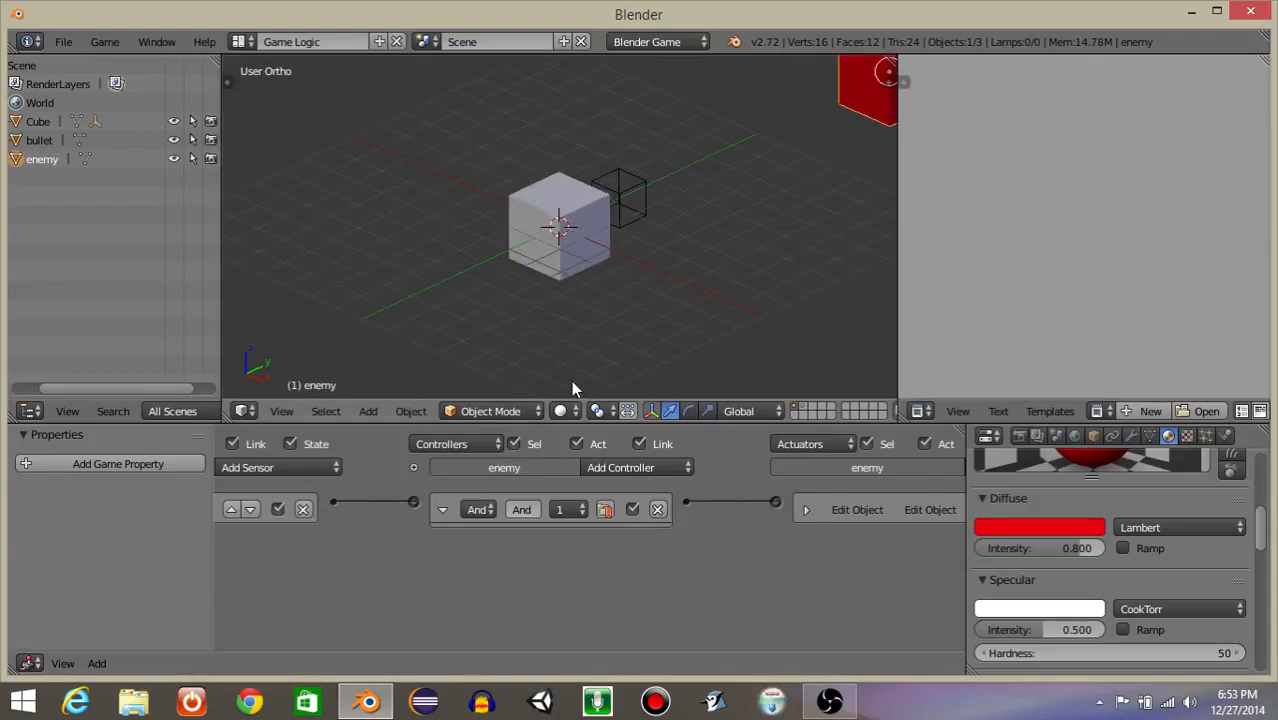
click(803, 407)
right_click(566, 236)
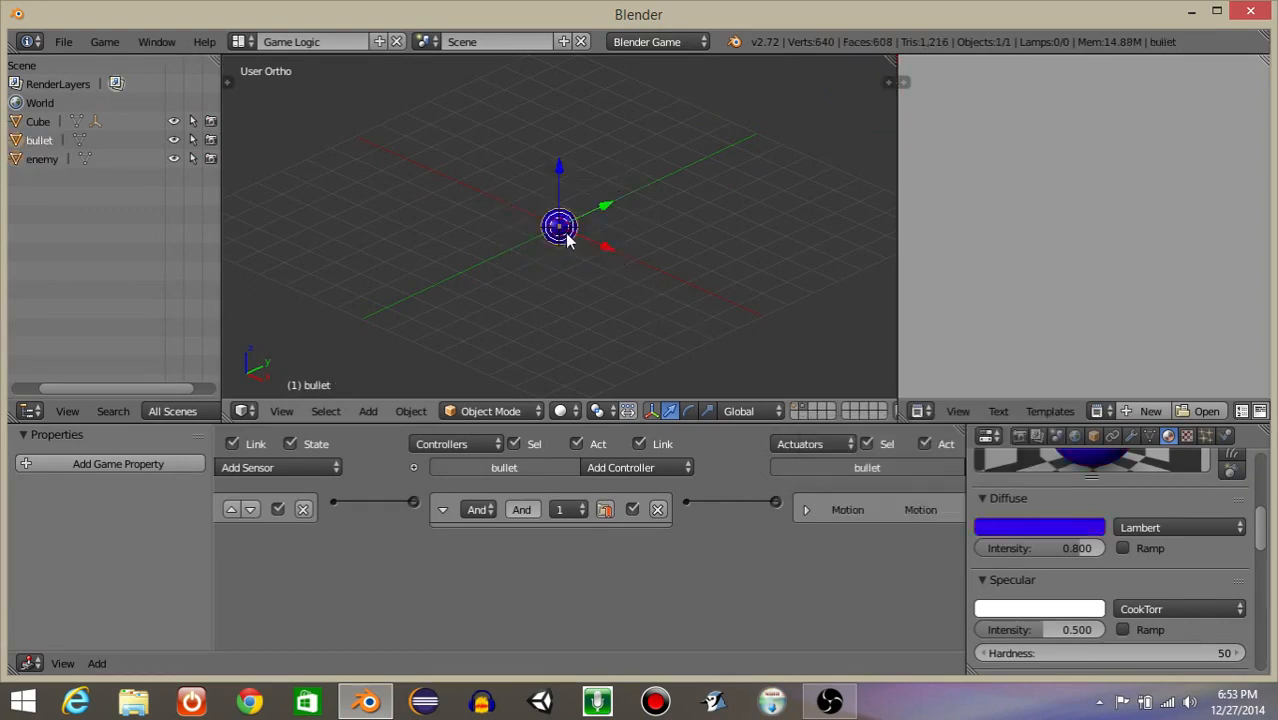
click(97, 463)
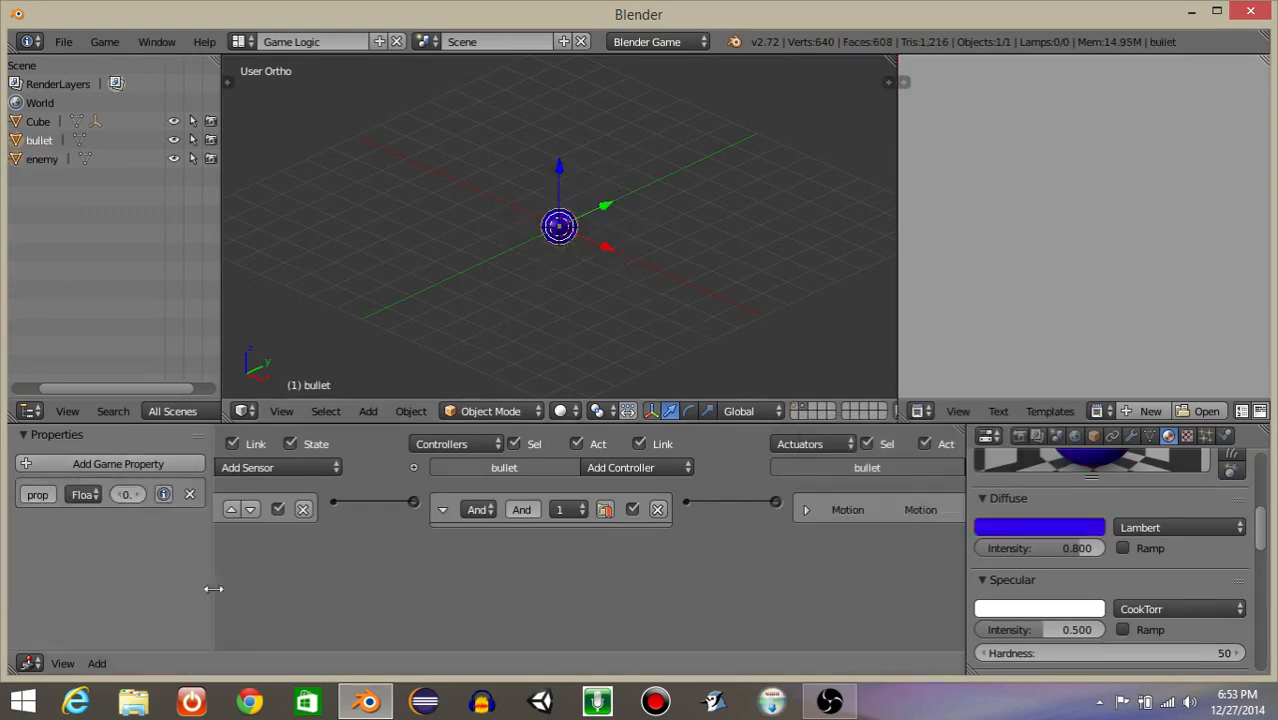
drag(211, 593, 405, 590)
double_click(94, 494)
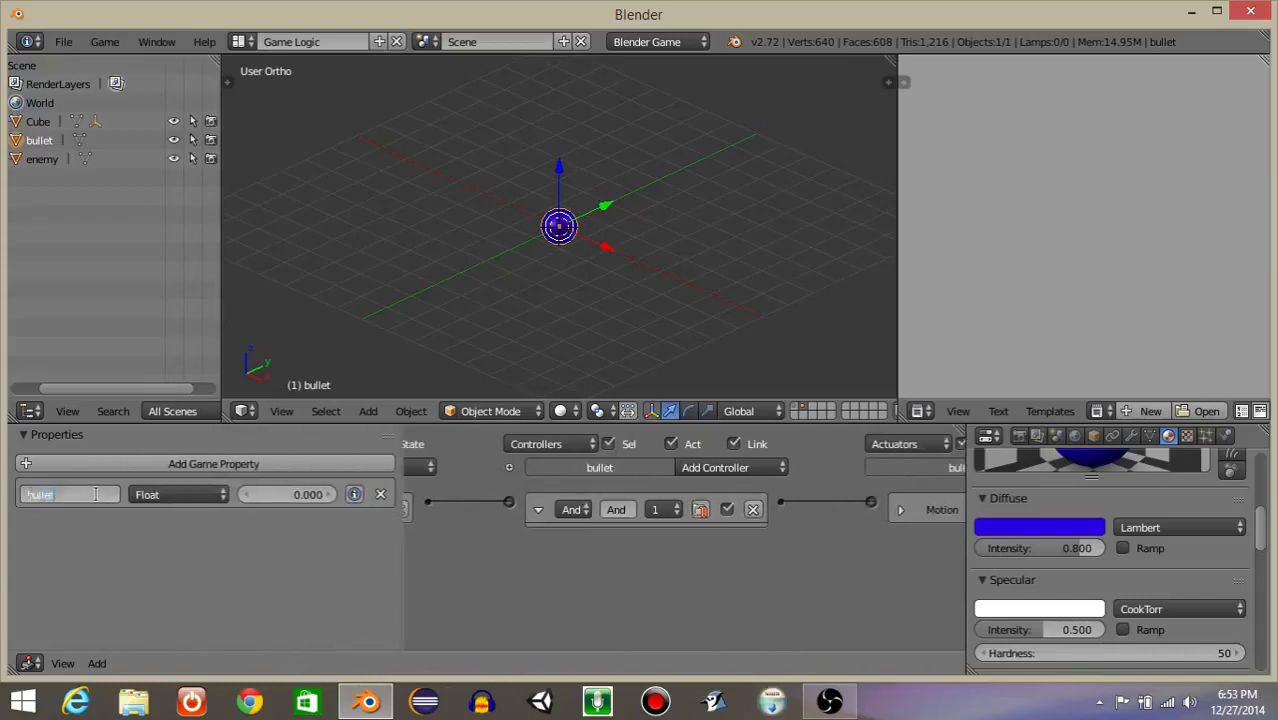
key(Return)
Change the bullet property's type to Boolean
click(208, 494)
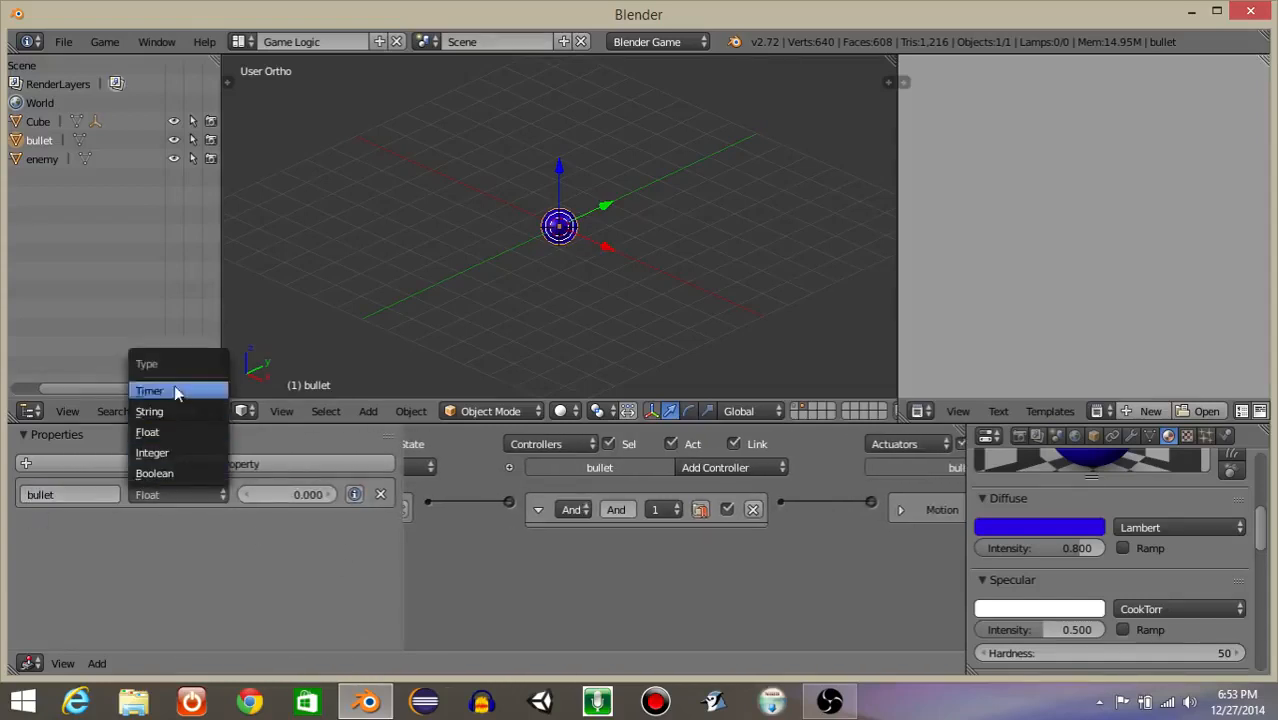
click(175, 438)
click(157, 488)
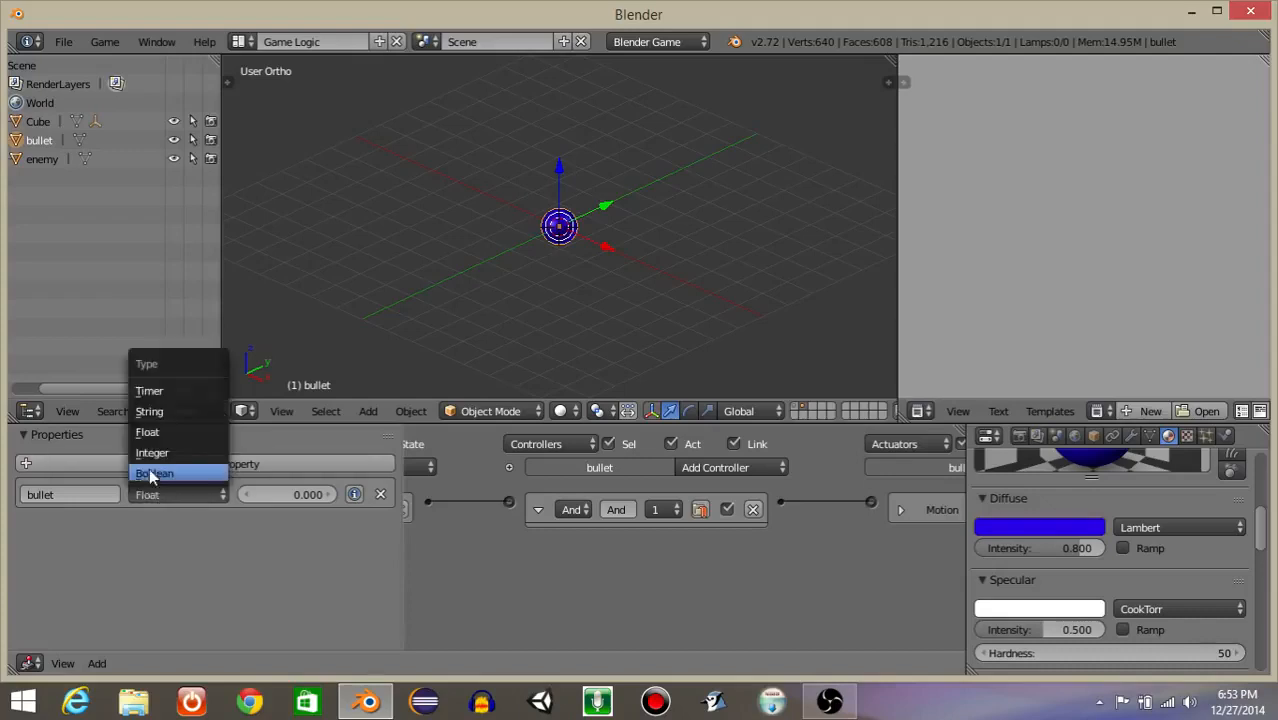
click(170, 478)
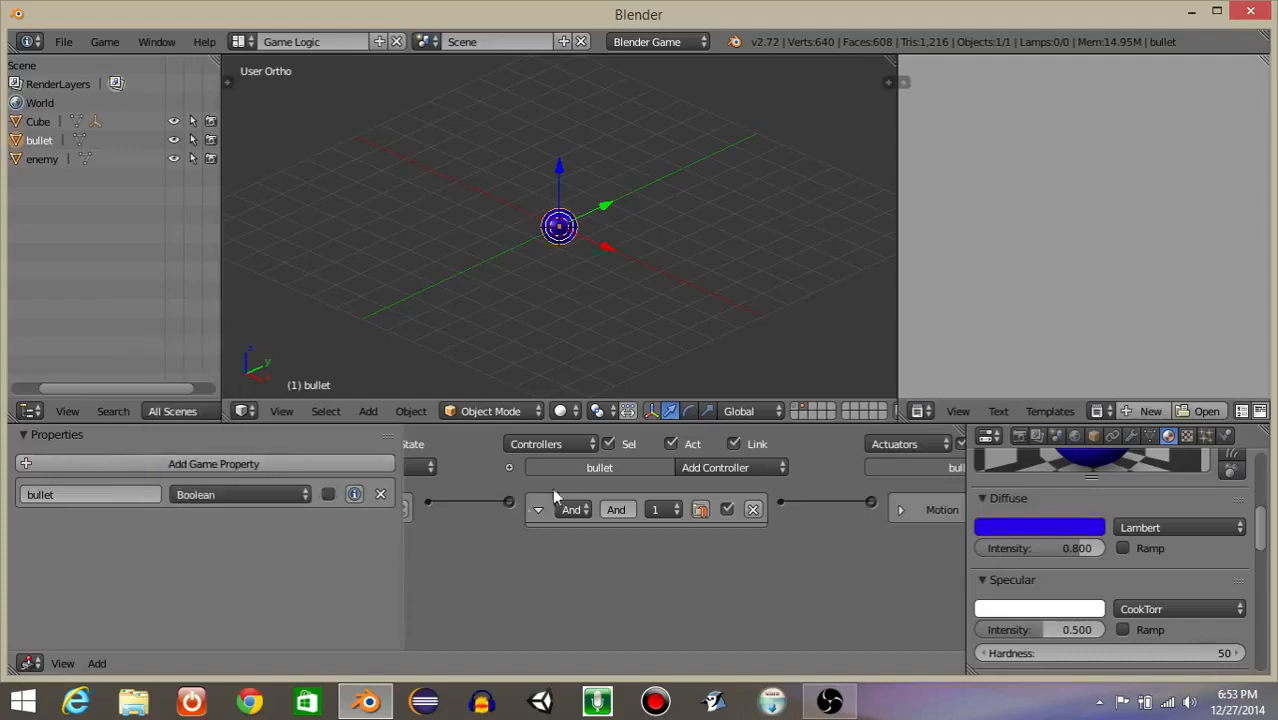
Return to the first layer and test-run the game to check that bullets destroy the enemy, stopping it again
click(800, 412)
scroll(659, 288, down, 4)
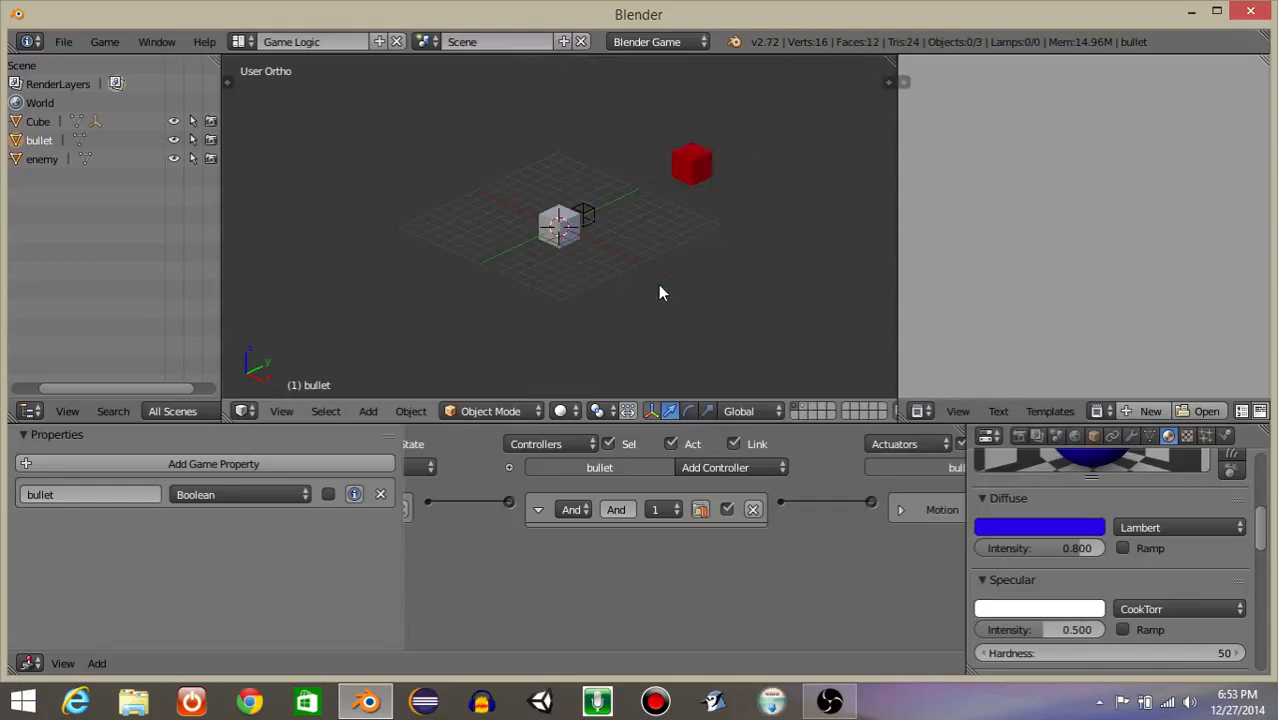
key(p)
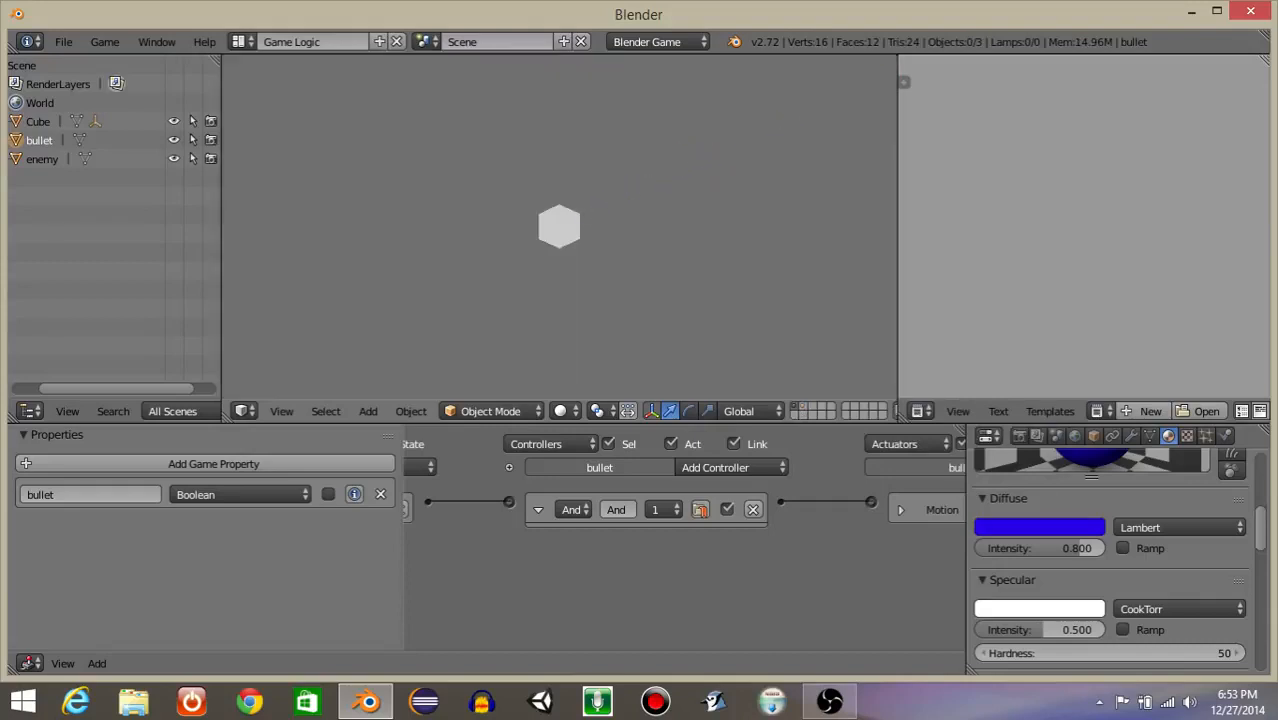
key(Escape)
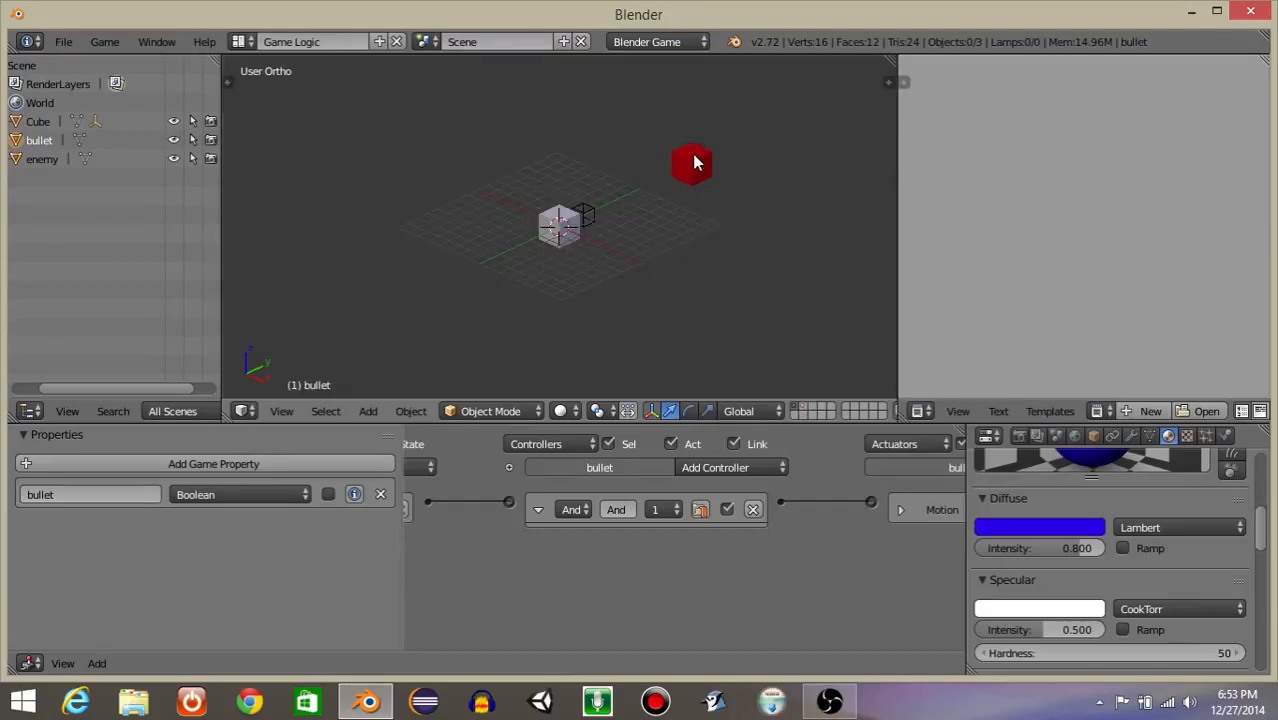
Duplicate the enemy cube and move the copy along the negative X direction beside the original
right_click(697, 163)
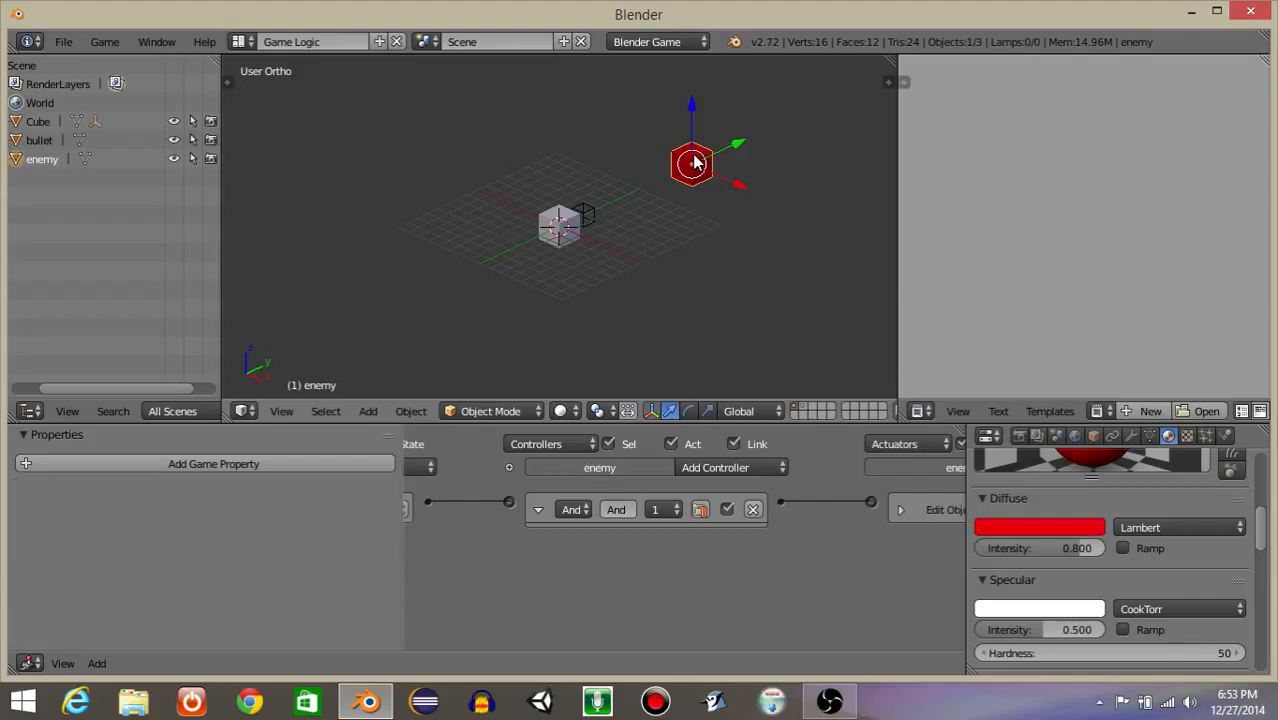
key(shift+d)
right_click(697, 163)
drag(733, 187, 699, 163)
Duplicate the two red enemy cubes and extend the row with the copies along the negative X direction
shift+right_click(699, 163)
key(shift+d)
right_click(701, 160)
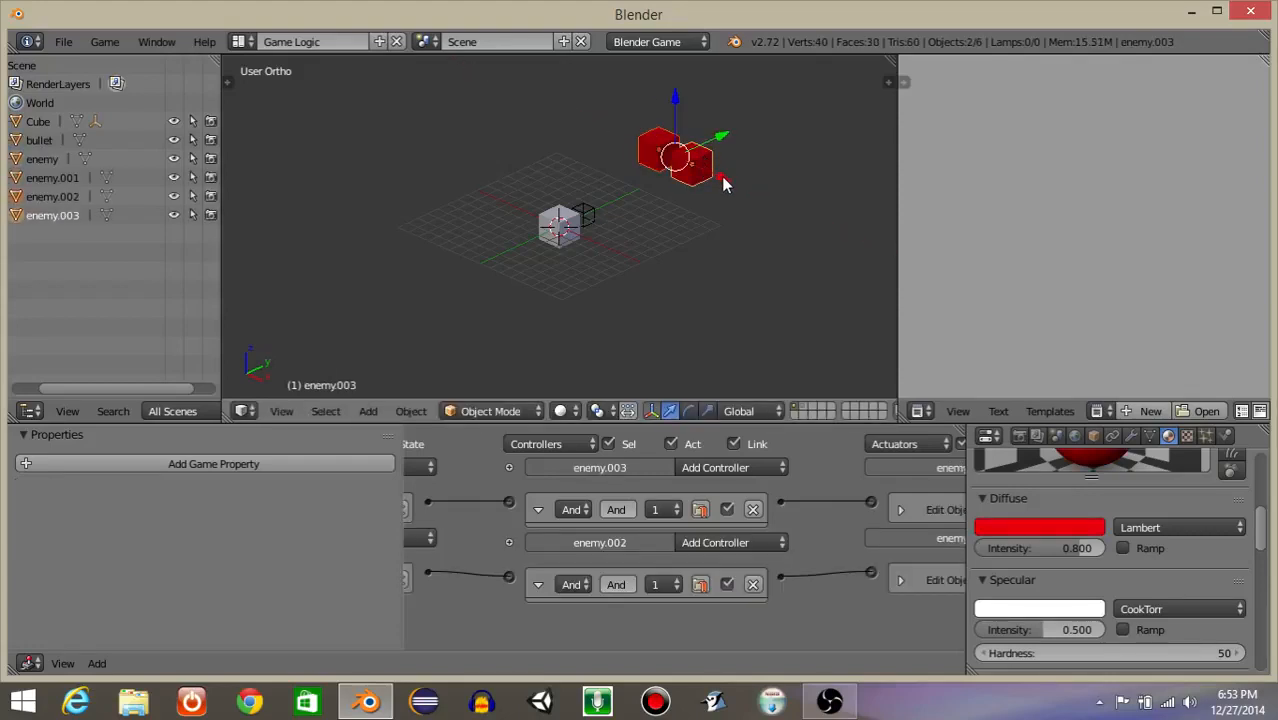
key(shift+d)
key(x)
click(650, 145)
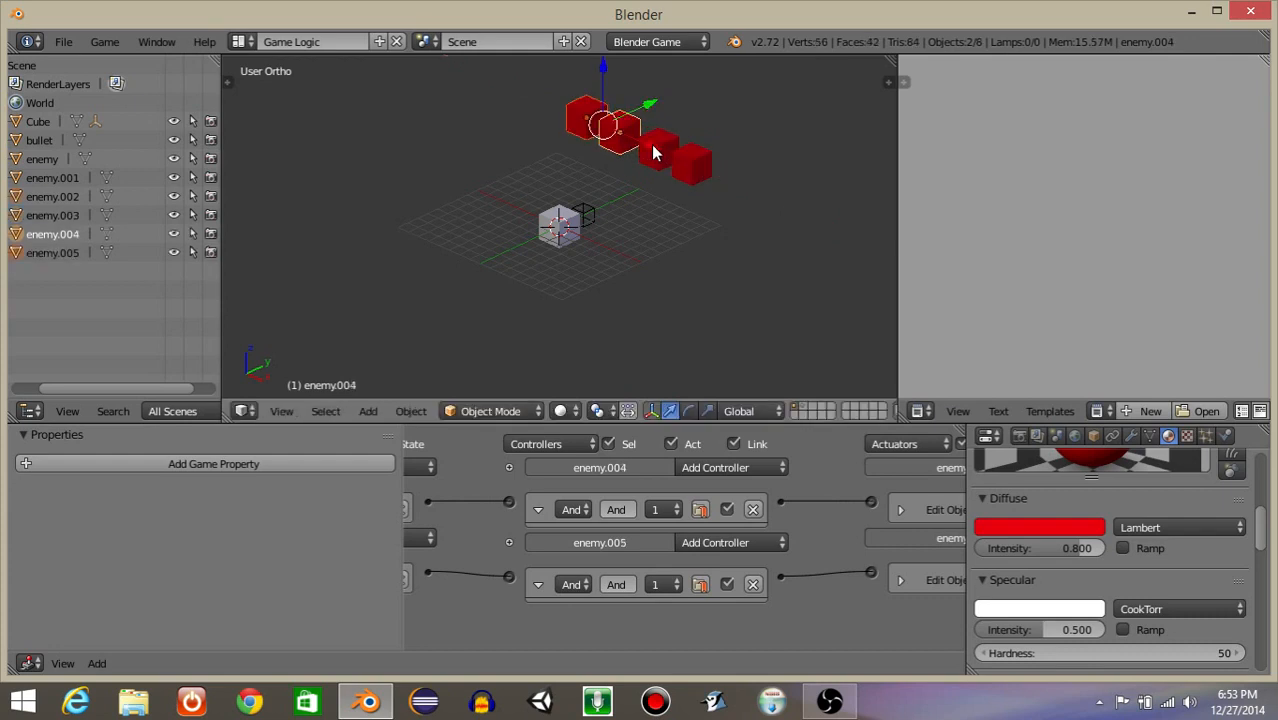
Move the newest pair of enemy cubes along positive X to the other end of the row, and test-run the game
key(g)
key(x)
click(784, 224)
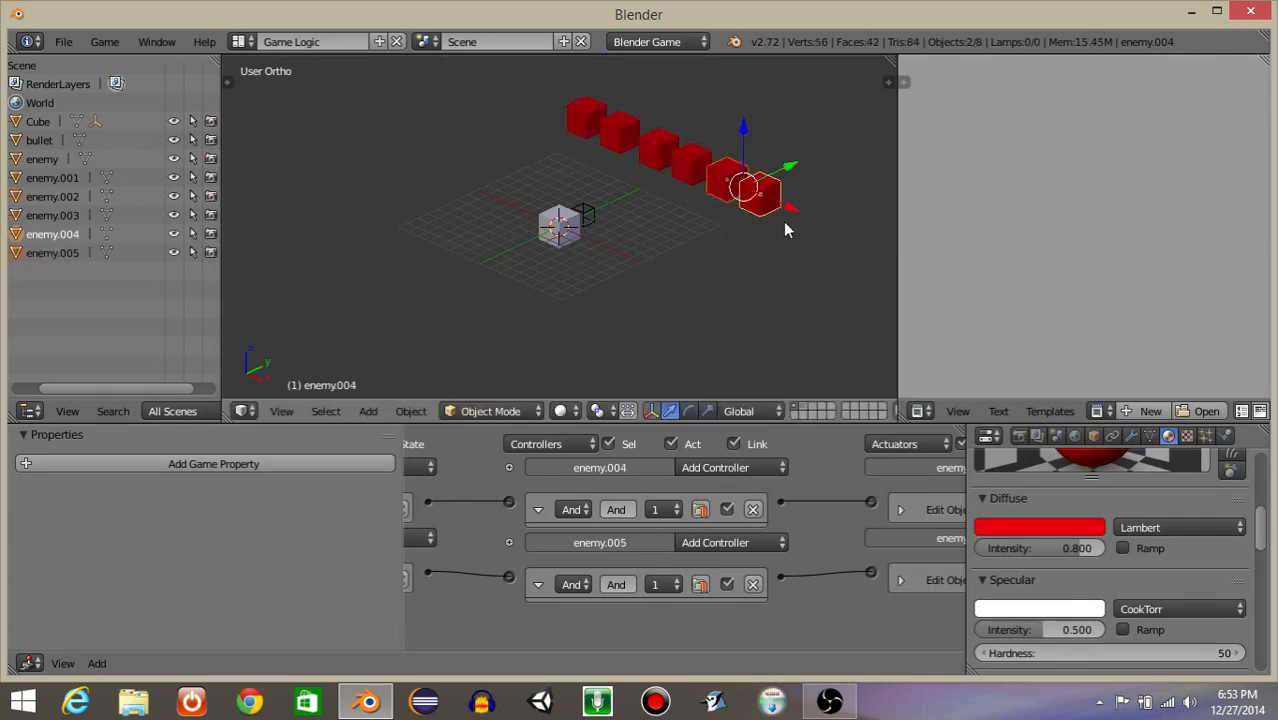
key(p)
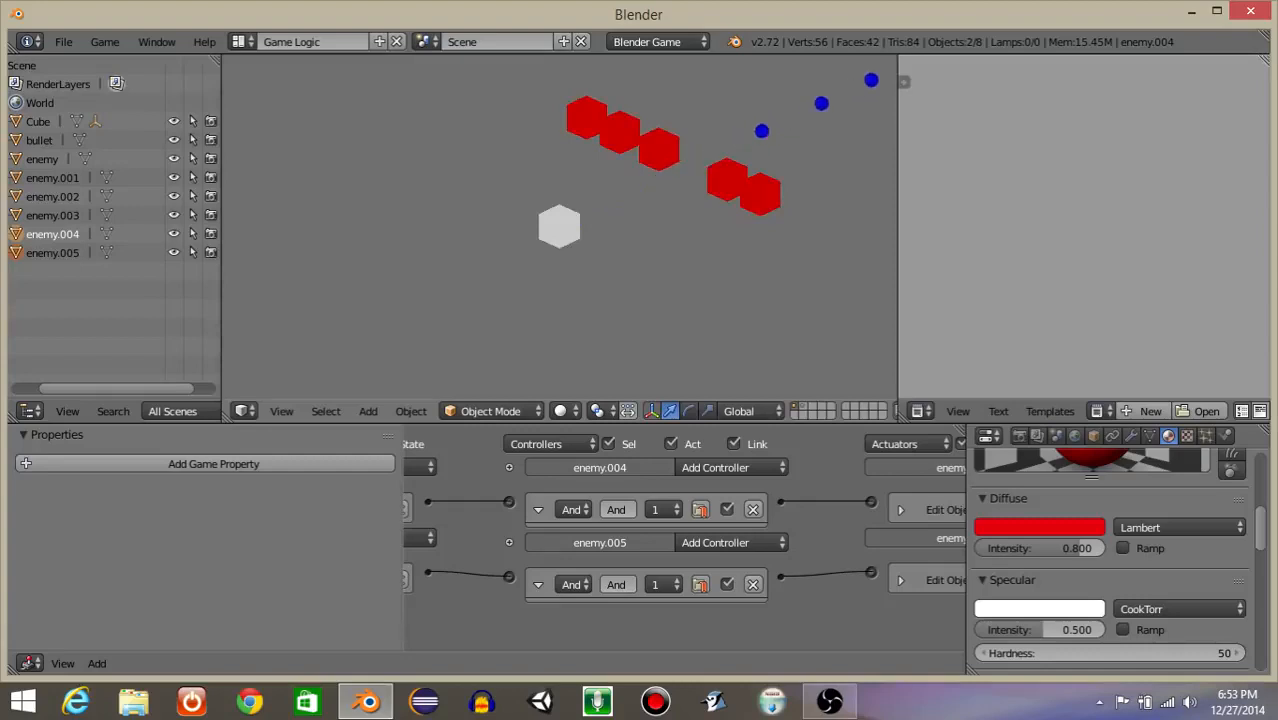
key(Escape)
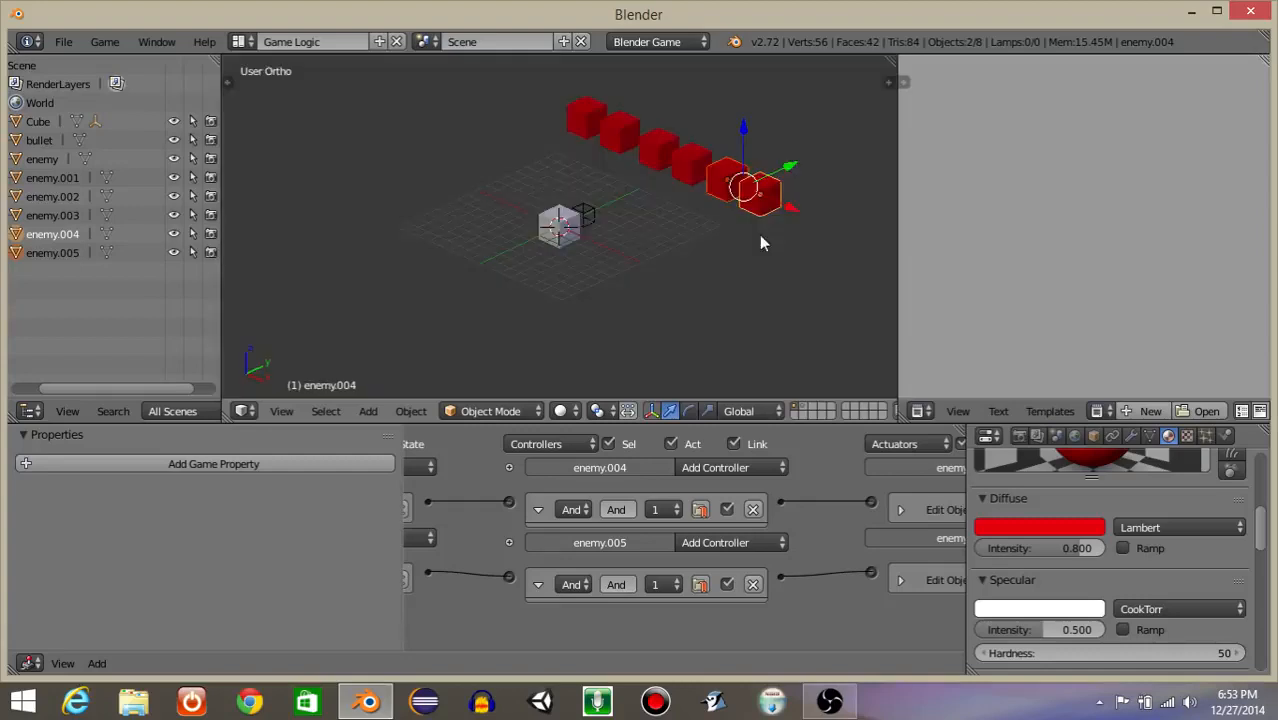
Add a Keyboard sensor to the white cube
right_click(550, 222)
scroll(561, 537, up, 6)
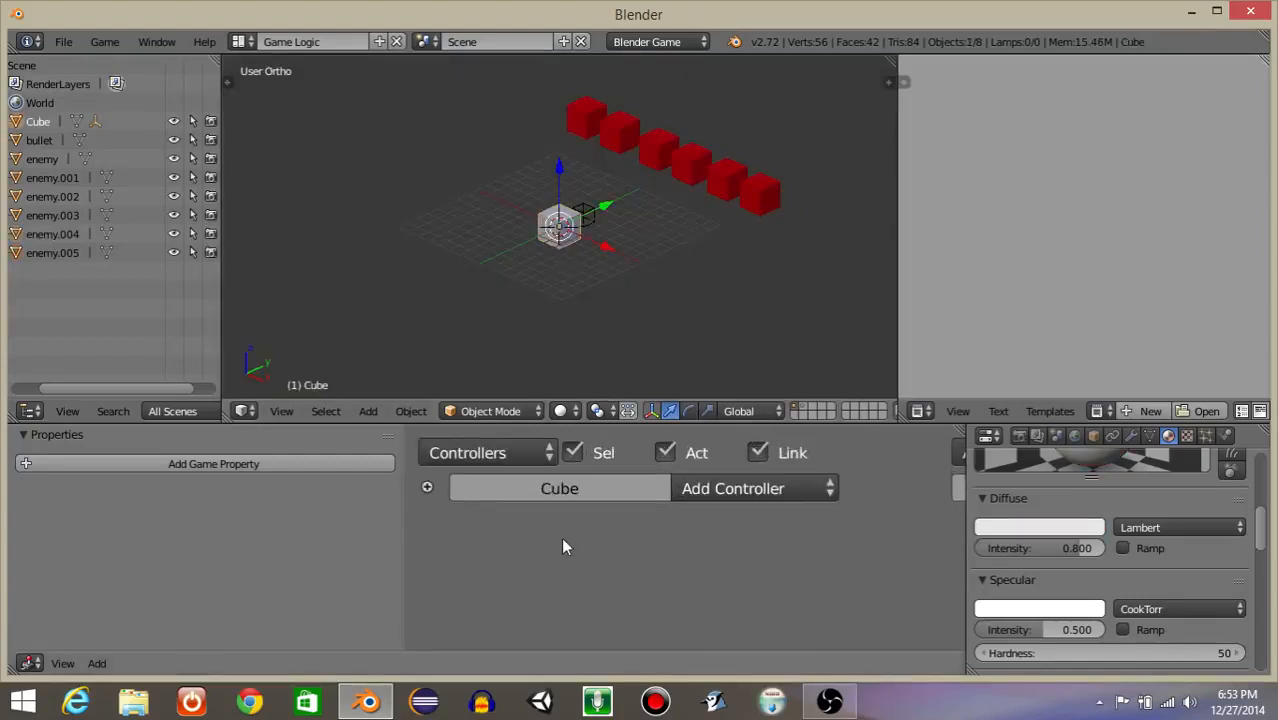
middle_drag(525, 565, 879, 513)
middle_drag(592, 529, 766, 530)
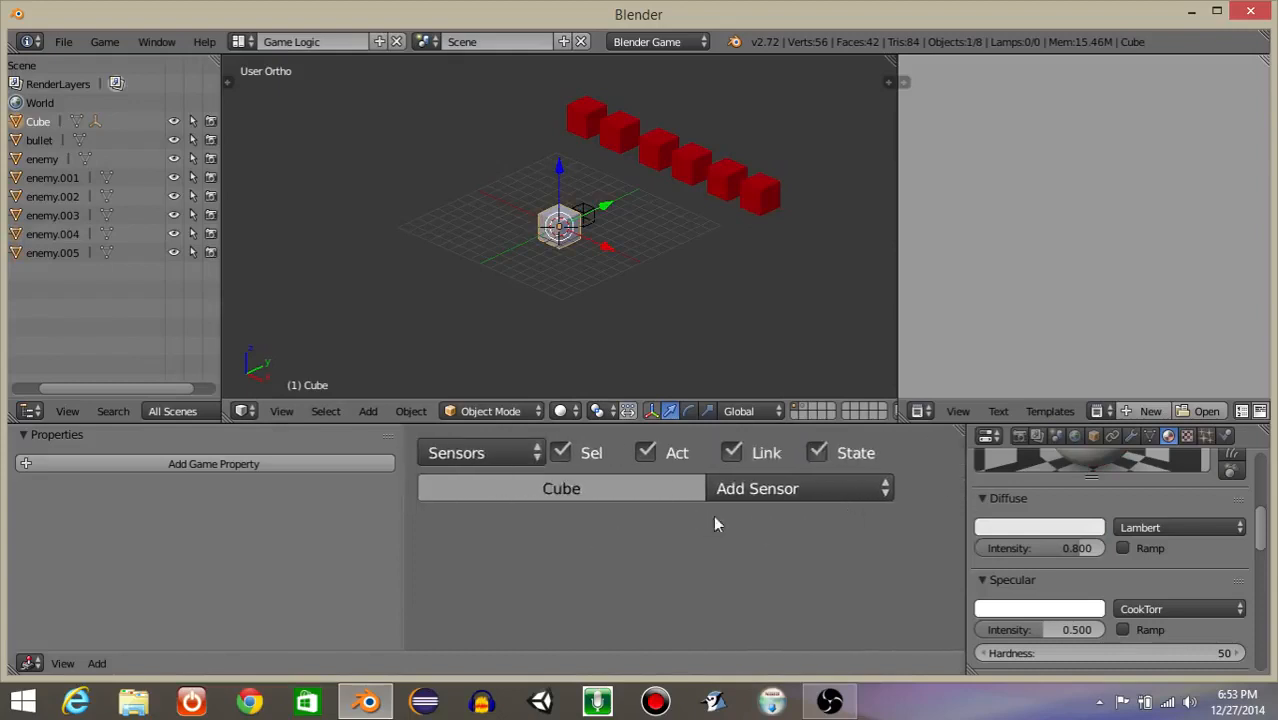
click(762, 489)
click(788, 298)
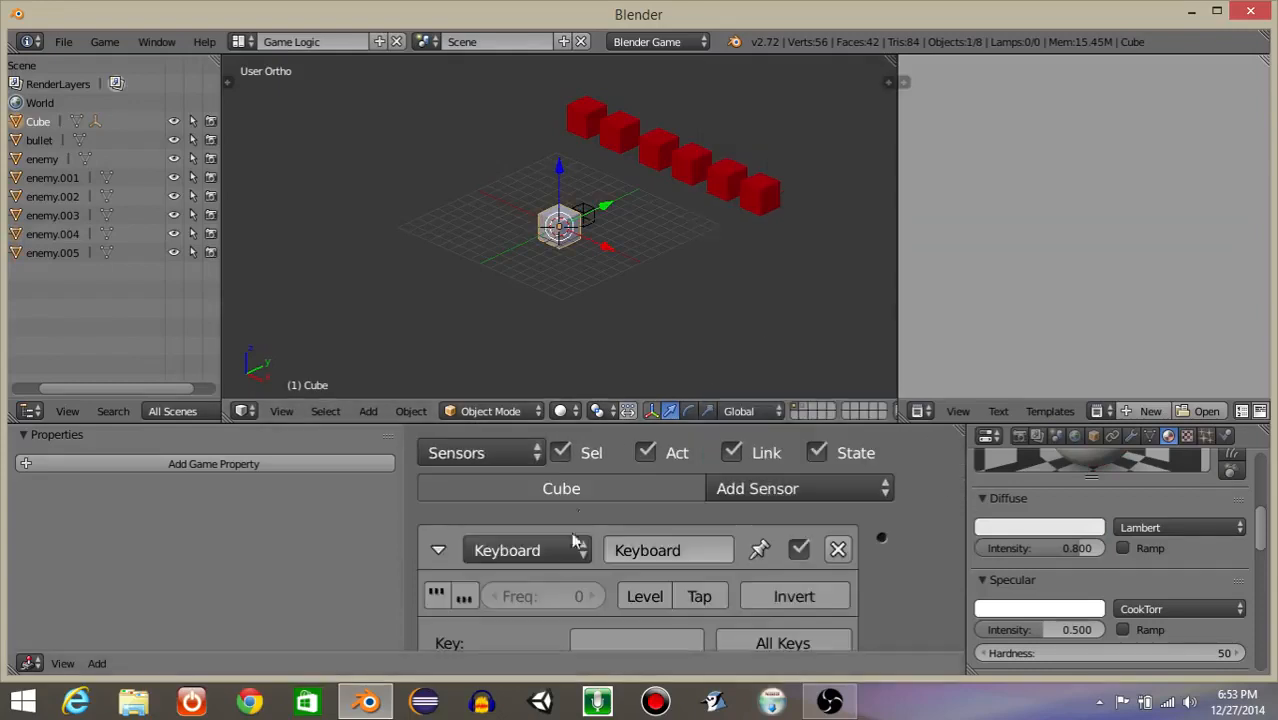
Name the cube's Keyboard sensor left, assign the A key to it and collapse it
scroll(643, 480, down, 2)
click(643, 447)
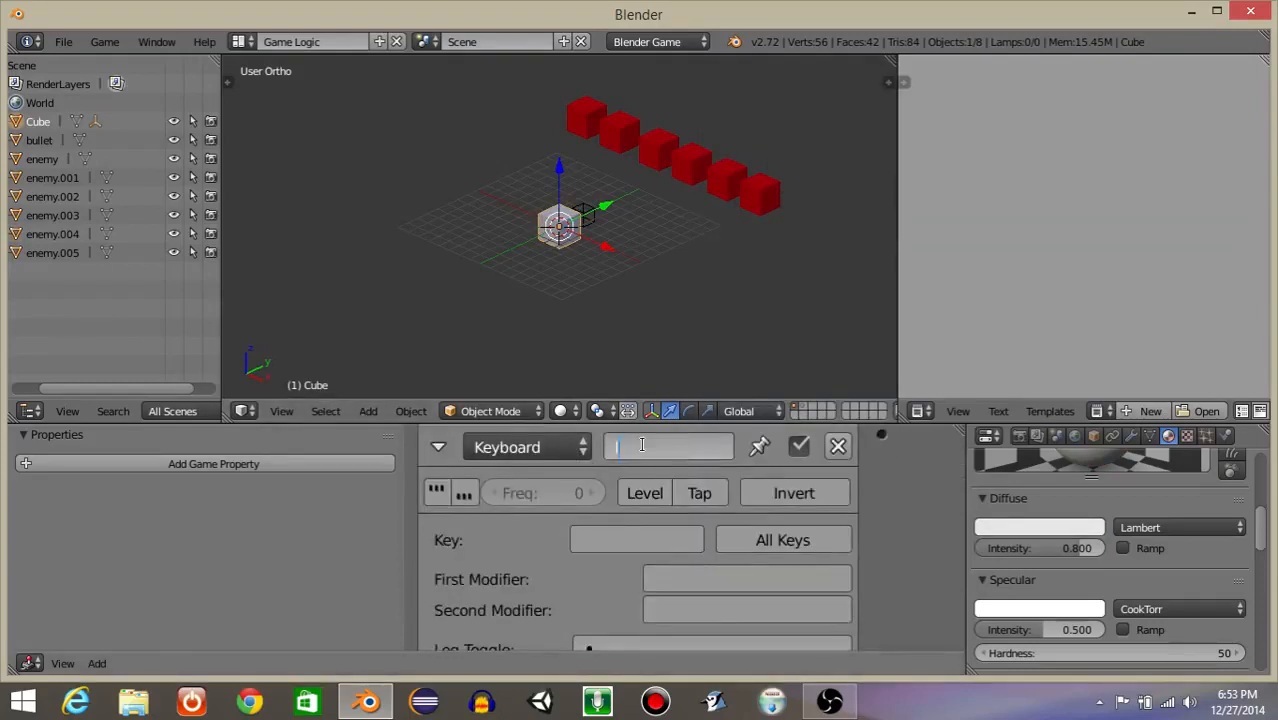
text(left)
key(Return)
click(633, 539)
key(a)
click(438, 447)
Add a Motion actuator to the cube with a Z rotation of 2°
middle_drag(842, 560, 556, 534)
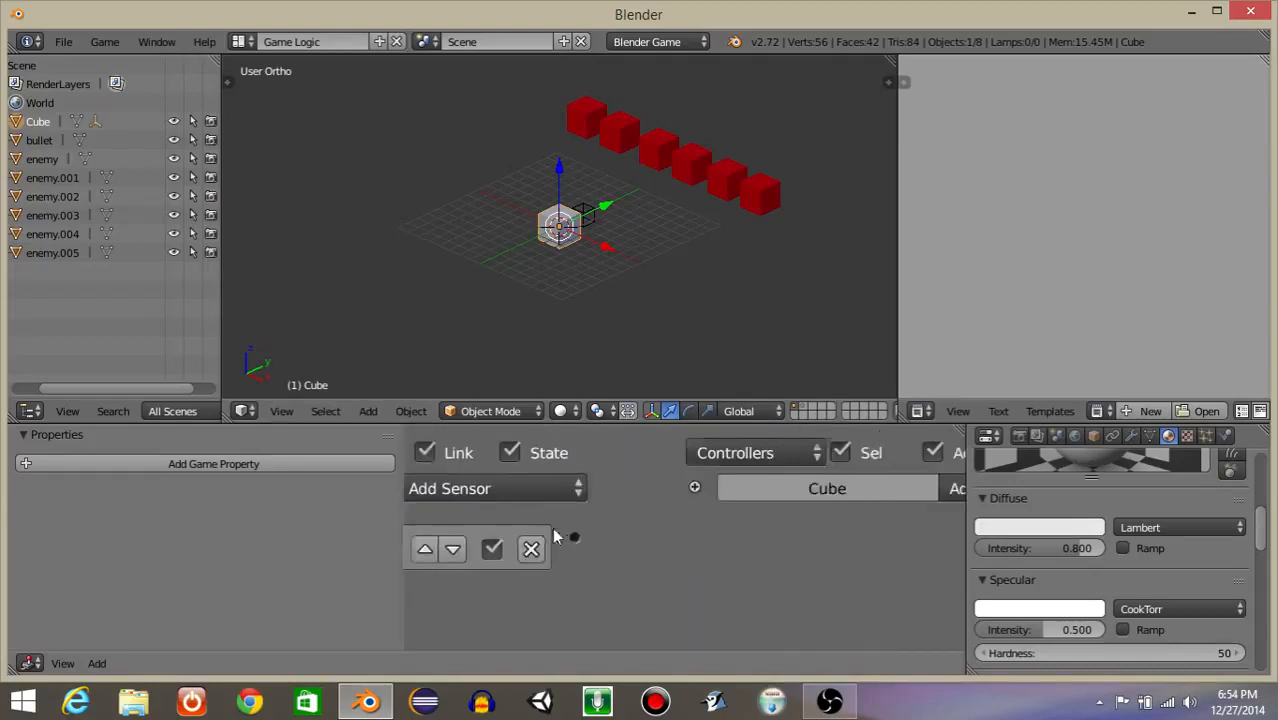
middle_drag(785, 526, 430, 540)
middle_drag(773, 564, 776, 528)
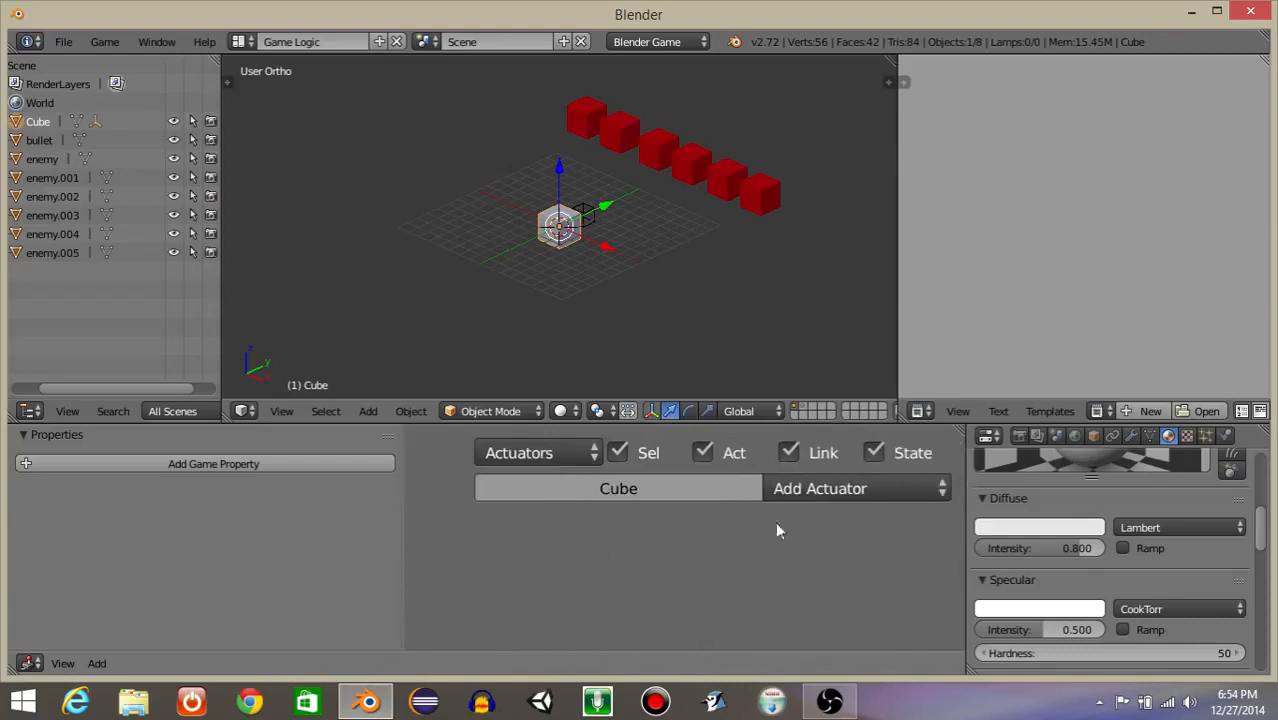
click(833, 496)
click(845, 205)
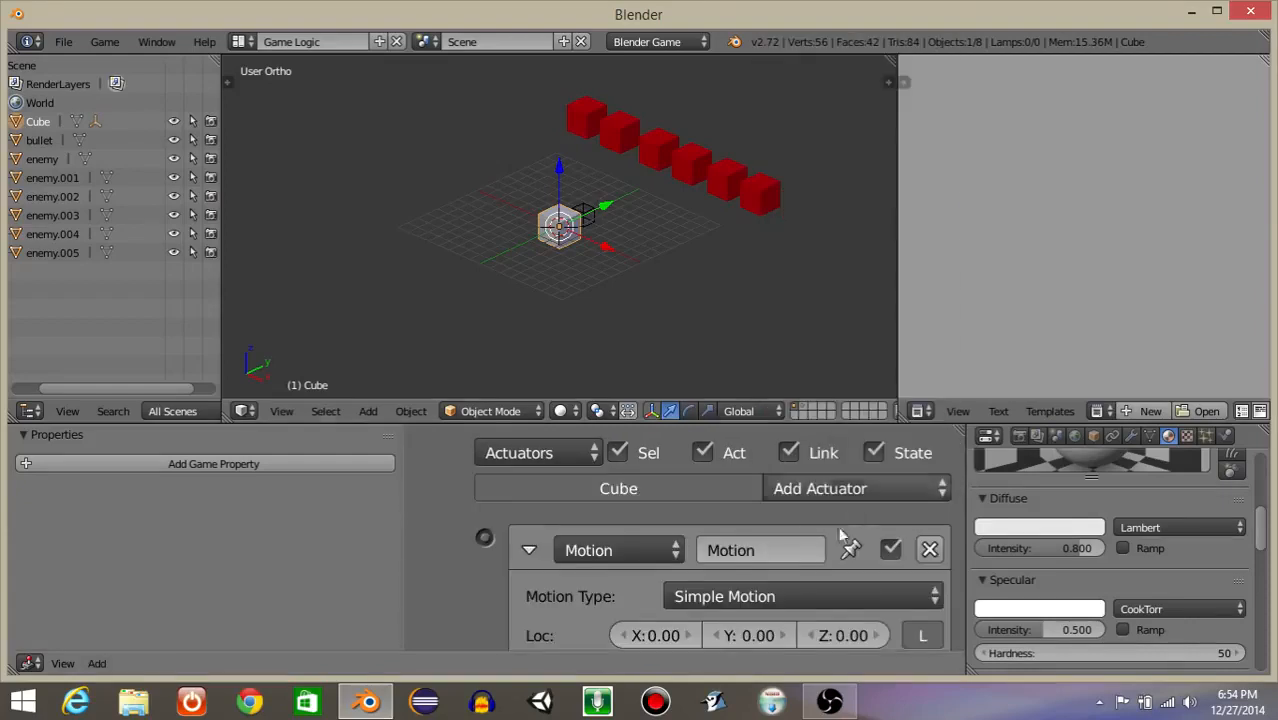
scroll(848, 560, down, 2)
click(848, 602)
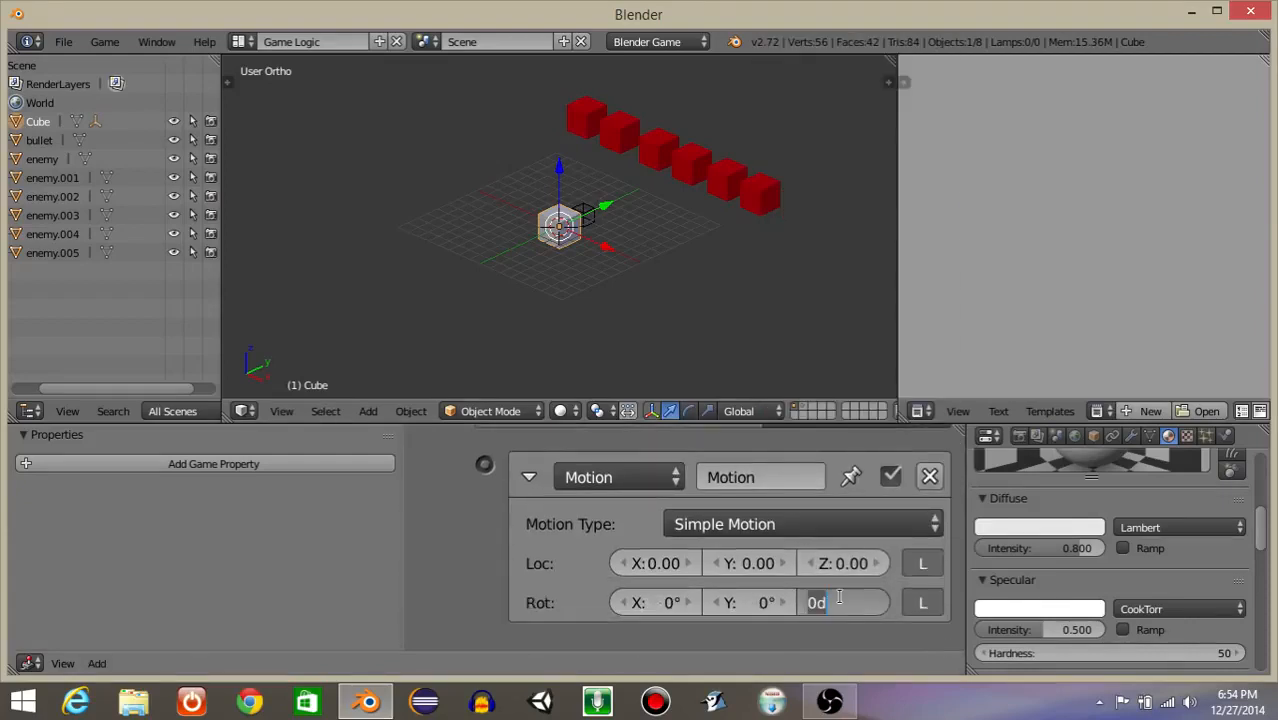
text(2)
key(Return)
scroll(683, 535, down, 5)
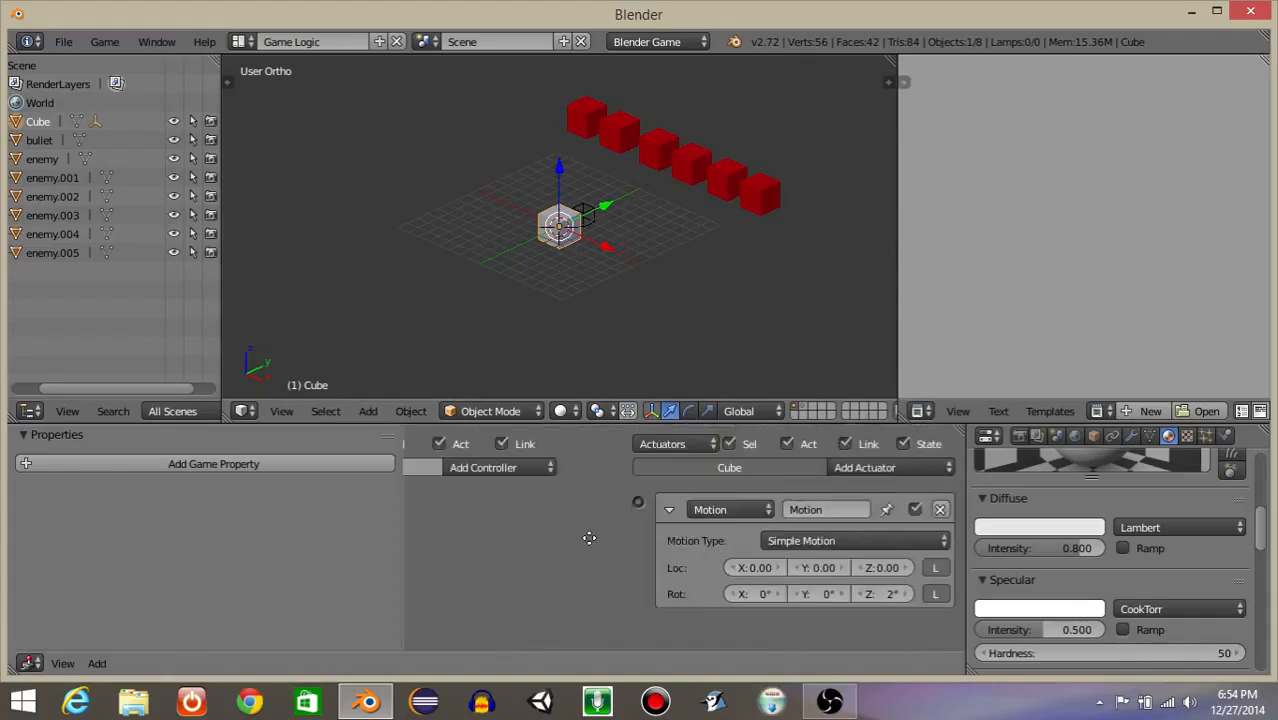
Link the left Keyboard sensor to the Motion actuator and test-run the game, stopping it again
middle_drag(590, 537, 801, 510)
scroll(790, 508, down, 1)
drag(444, 489, 823, 490)
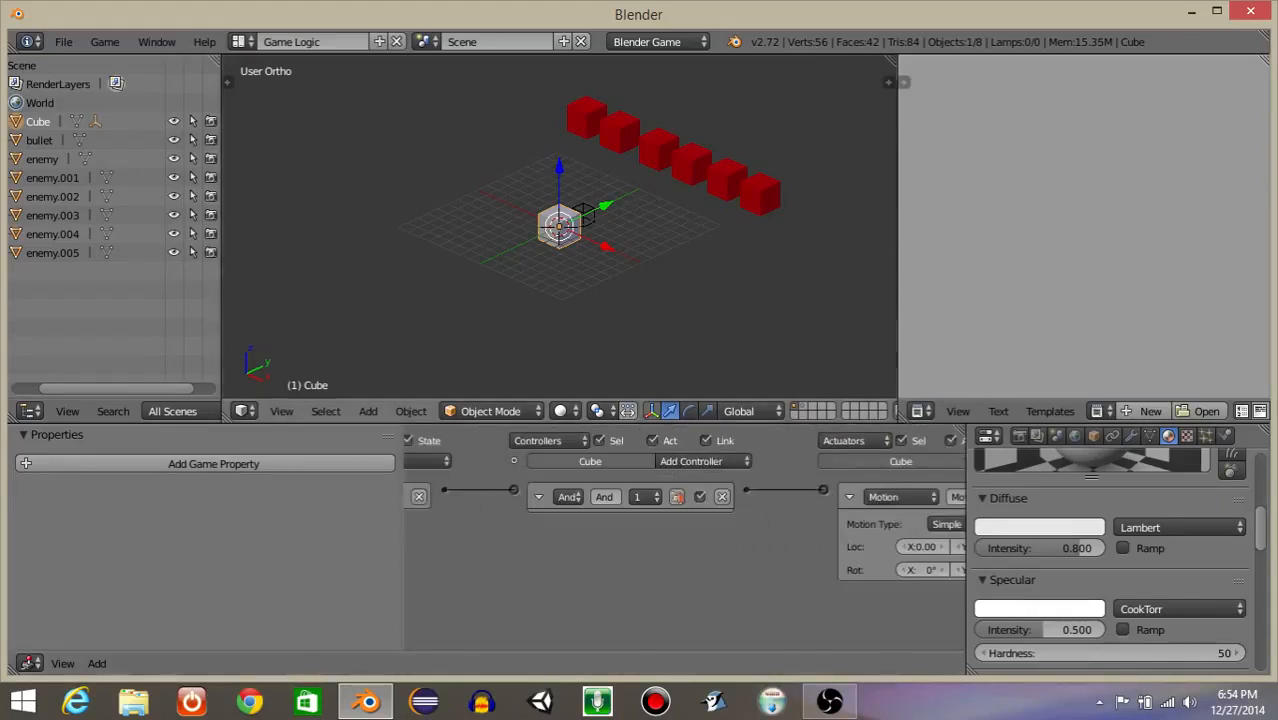
key(p)
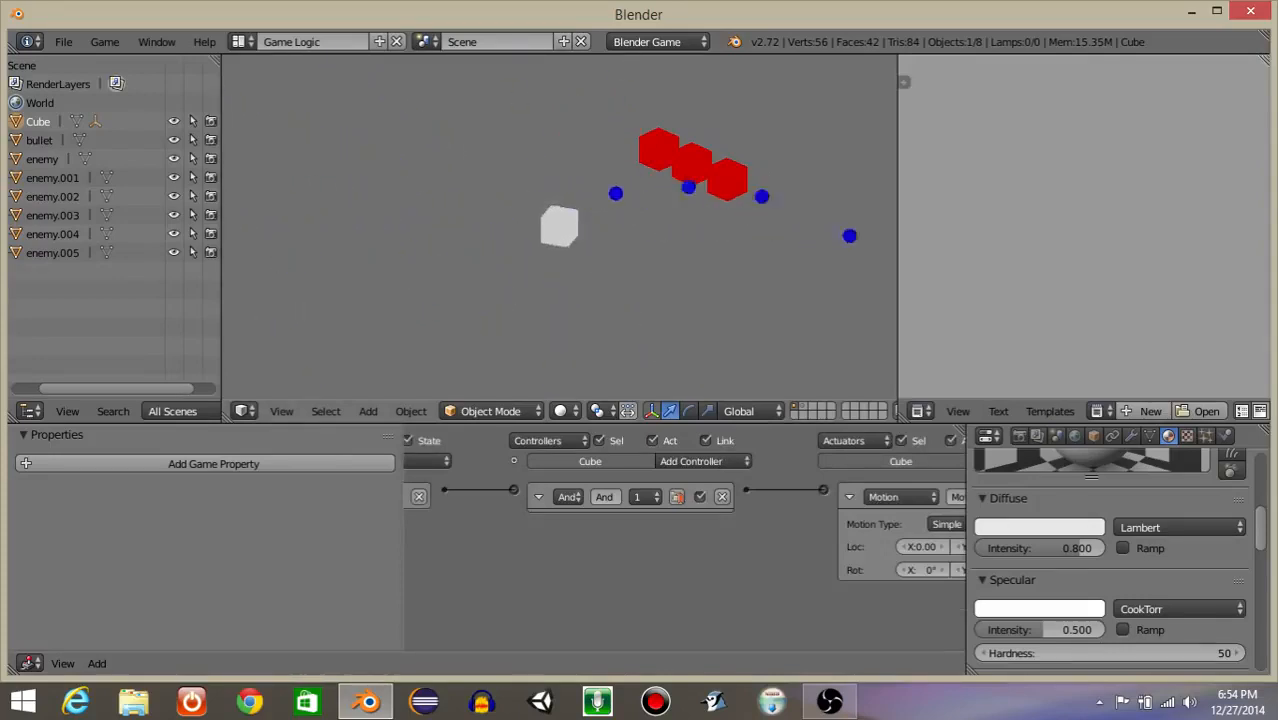
key(Escape)
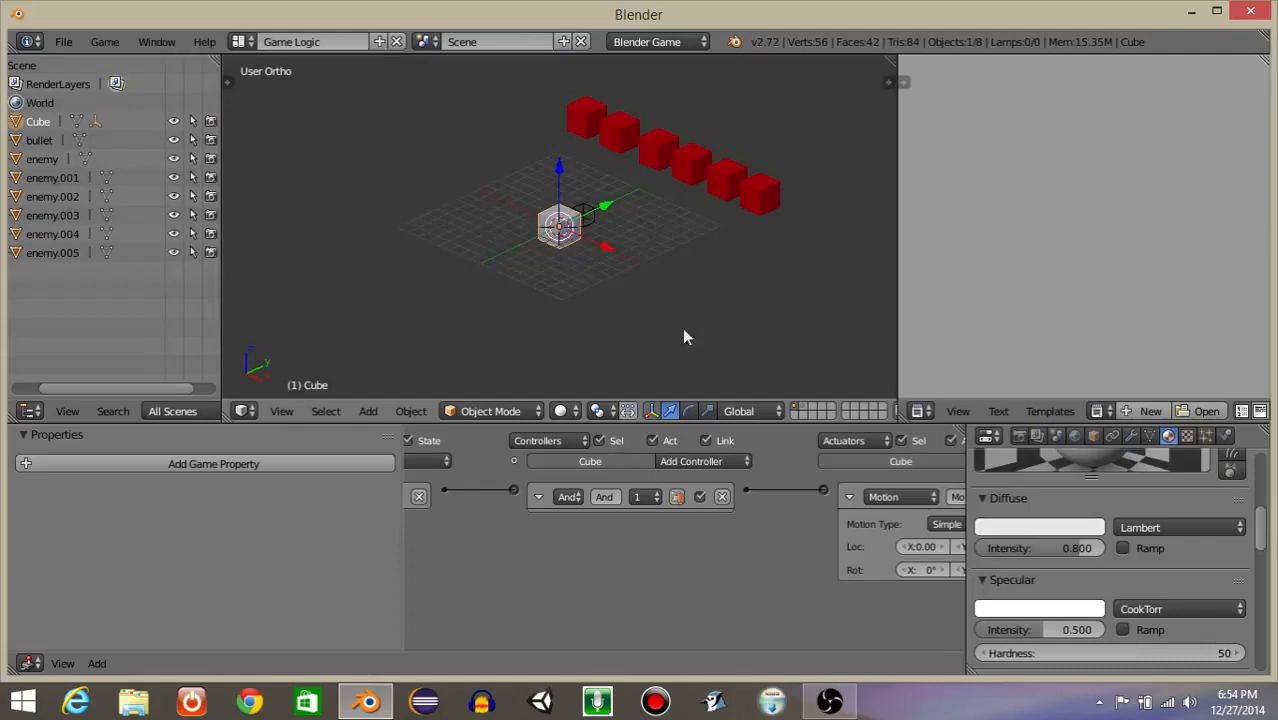
Collapse the existing logic bricks and add a second Keyboard sensor to the cube, assigned to the D key
click(848, 497)
click(532, 496)
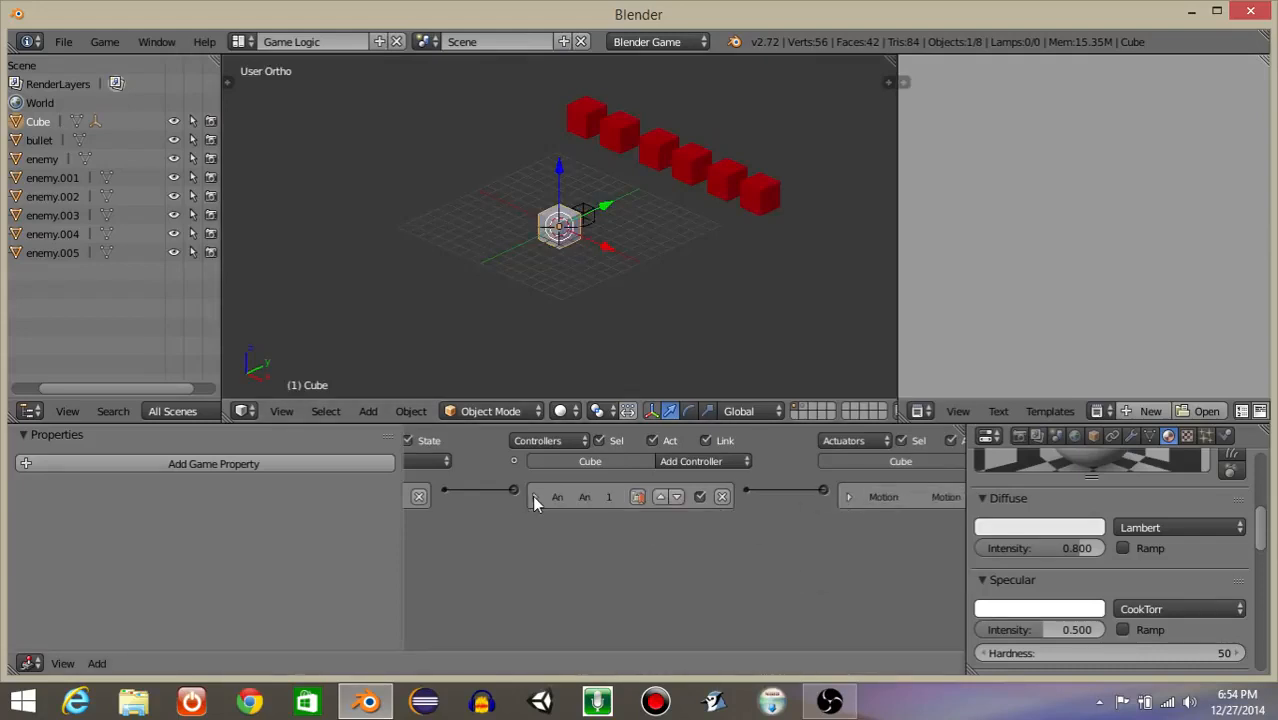
middle_drag(532, 496, 768, 496)
scroll(619, 544, up, 6)
middle_drag(560, 532, 774, 466)
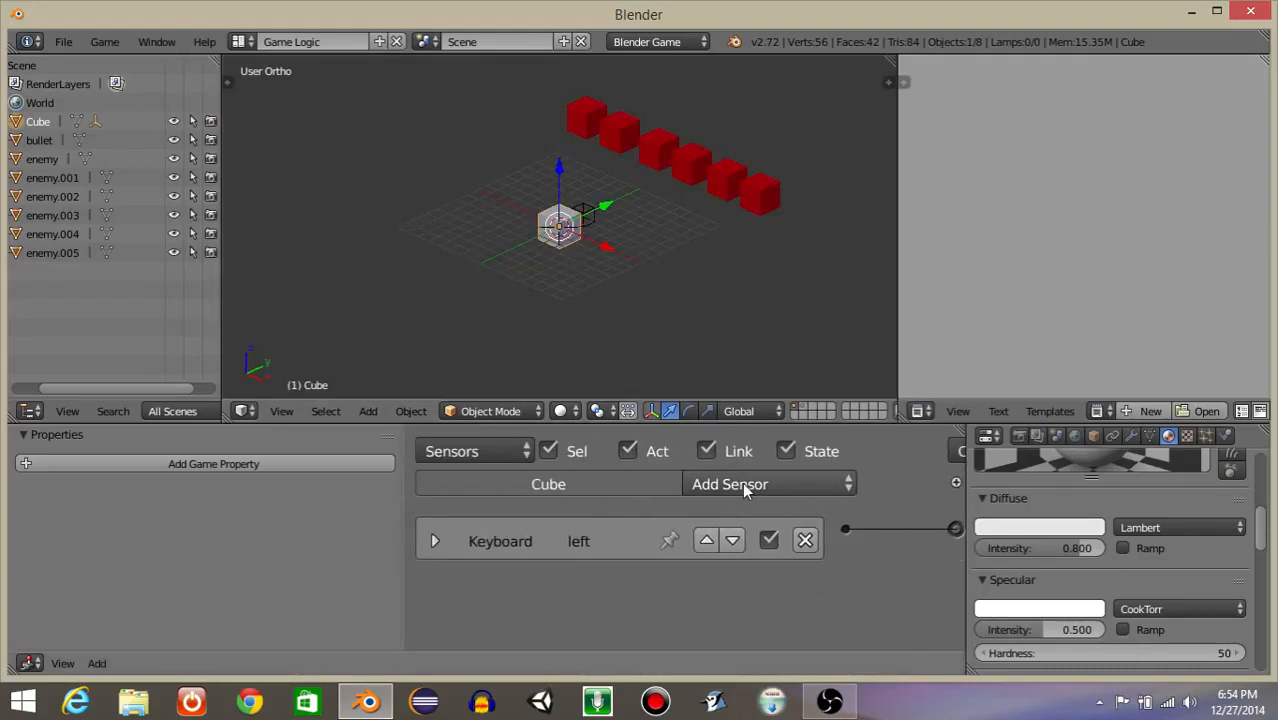
click(742, 482)
click(759, 309)
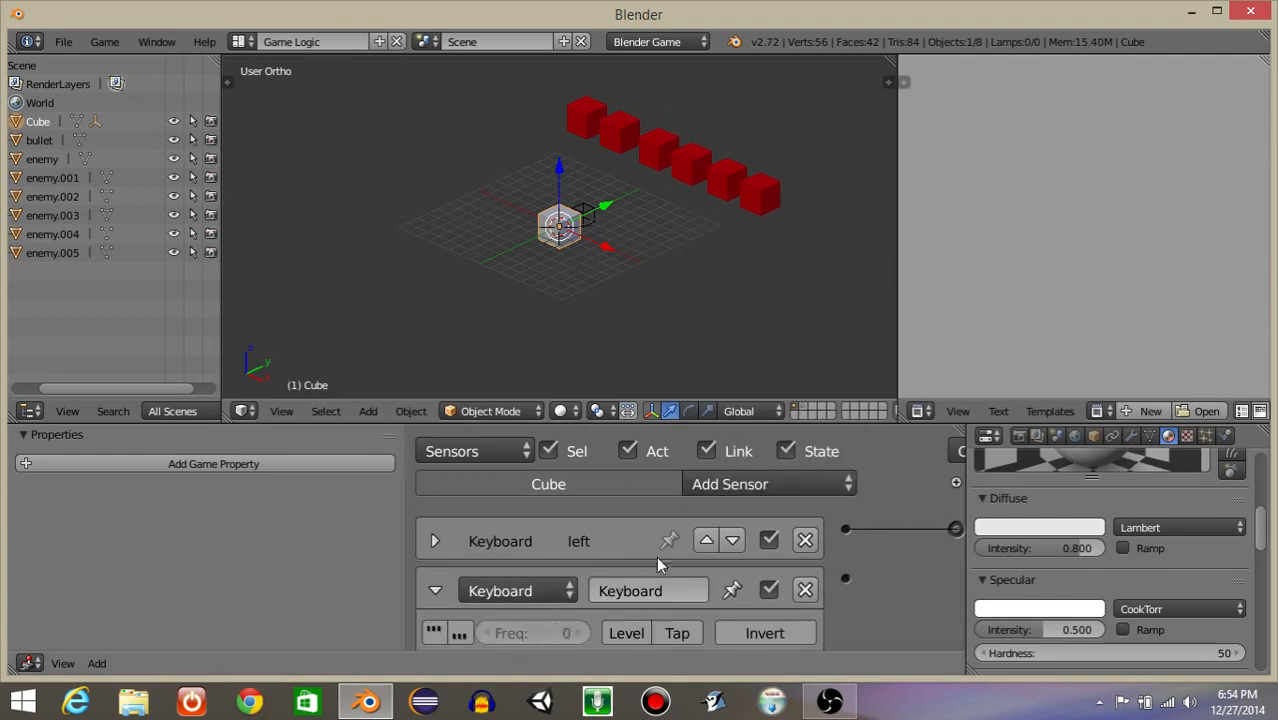
scroll(656, 556, down, 2)
middle_drag(562, 599, 578, 506)
click(576, 506)
key(d)
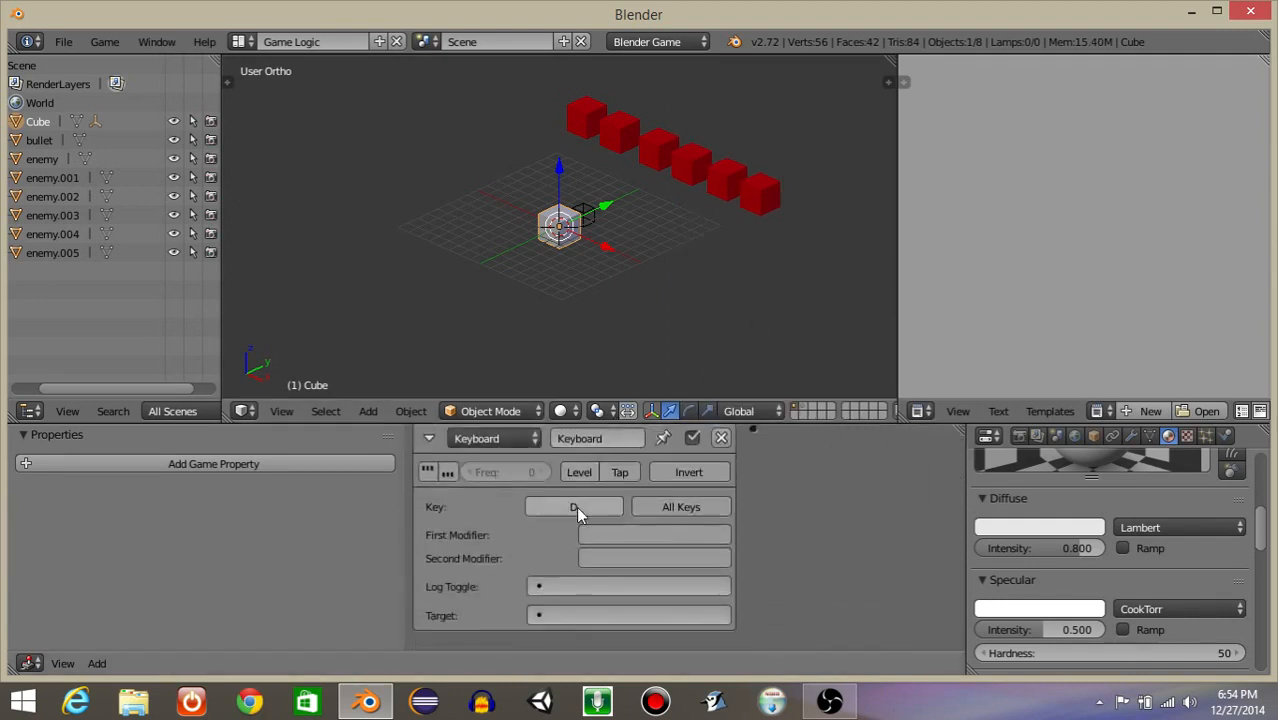
click(428, 438)
Add a second Motion actuator to the cube with a Z rotation of -2° and collapse it
scroll(784, 583, up, 3)
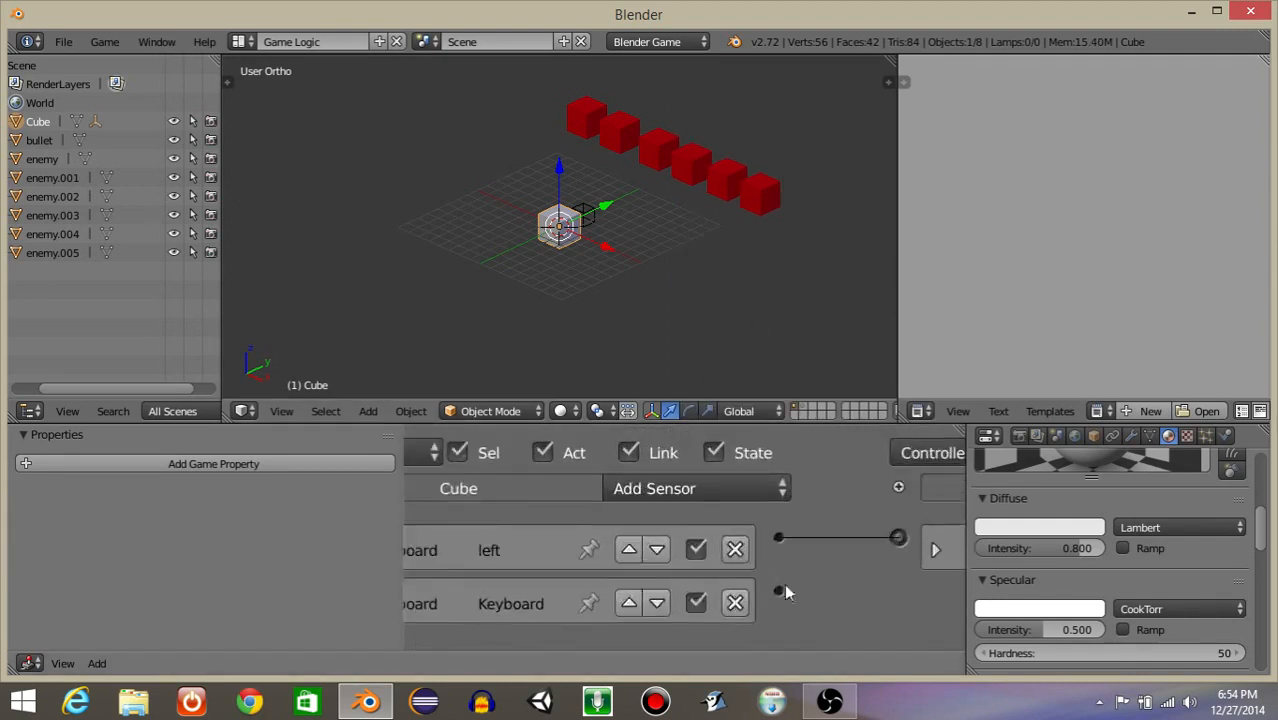
middle_drag(785, 585, 433, 550)
middle_drag(707, 530, 449, 516)
middle_drag(840, 534, 515, 525)
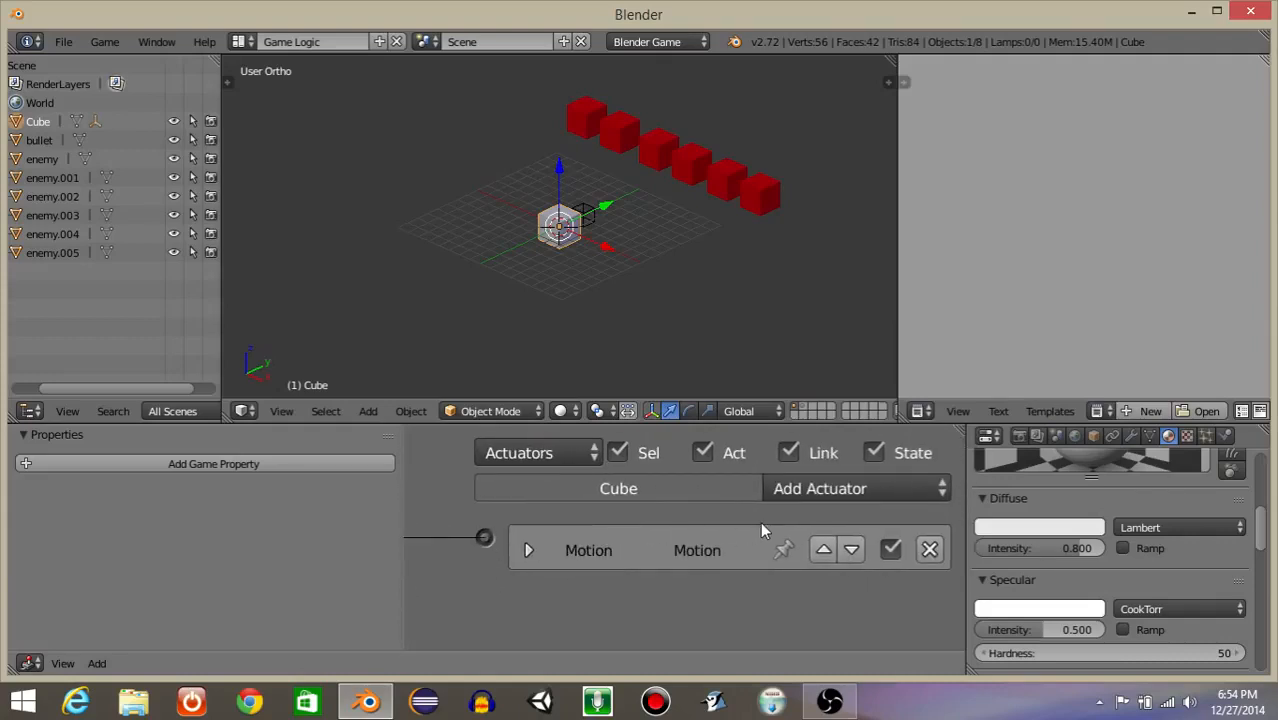
click(800, 488)
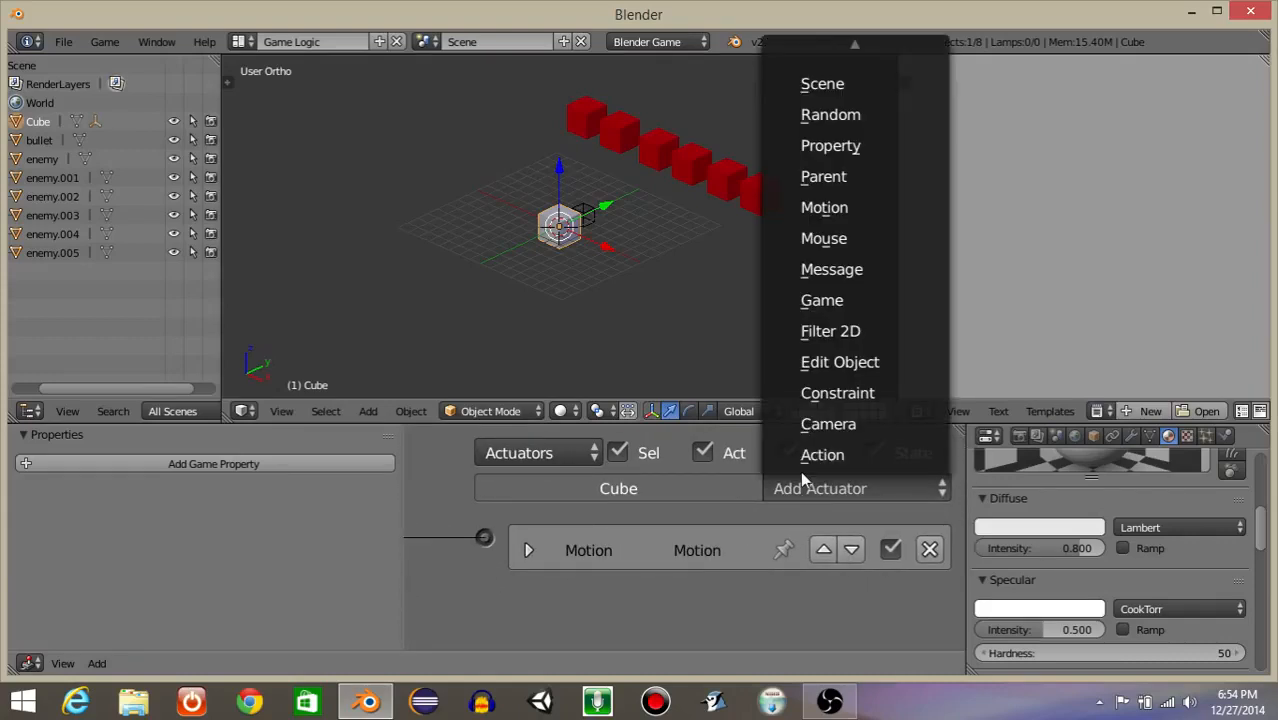
click(831, 205)
scroll(700, 604, down, 3)
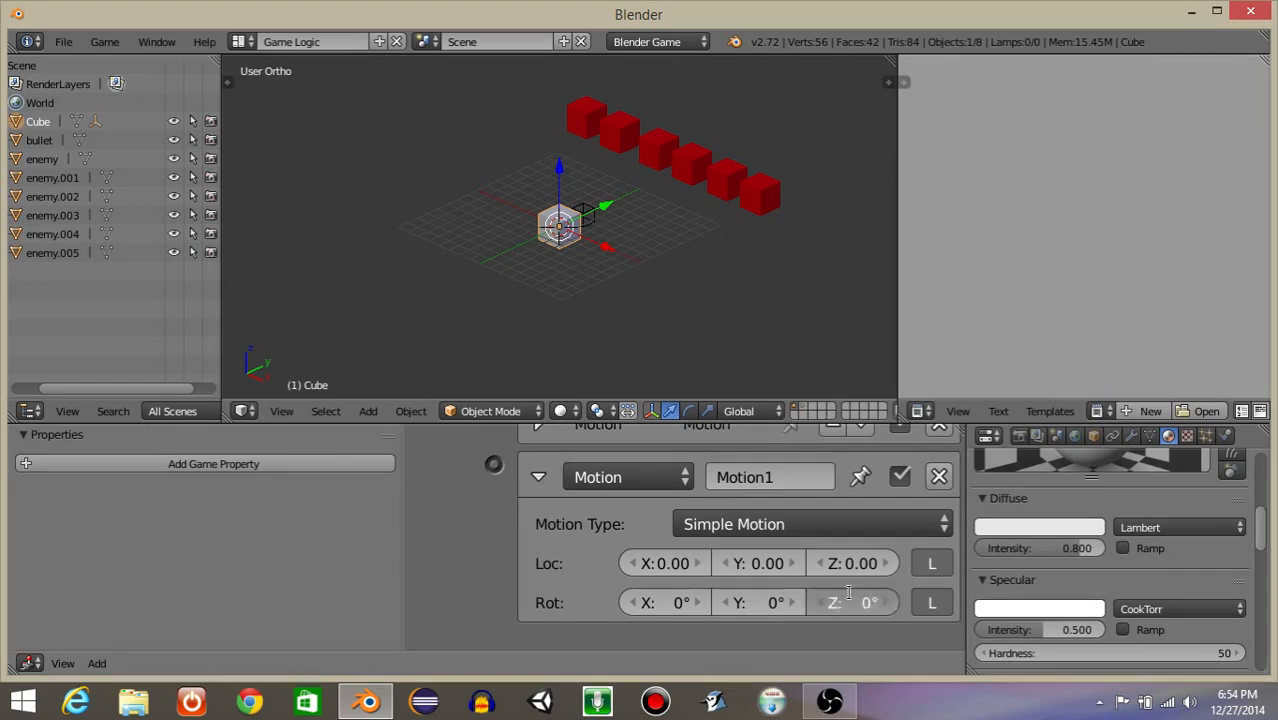
key(Return)
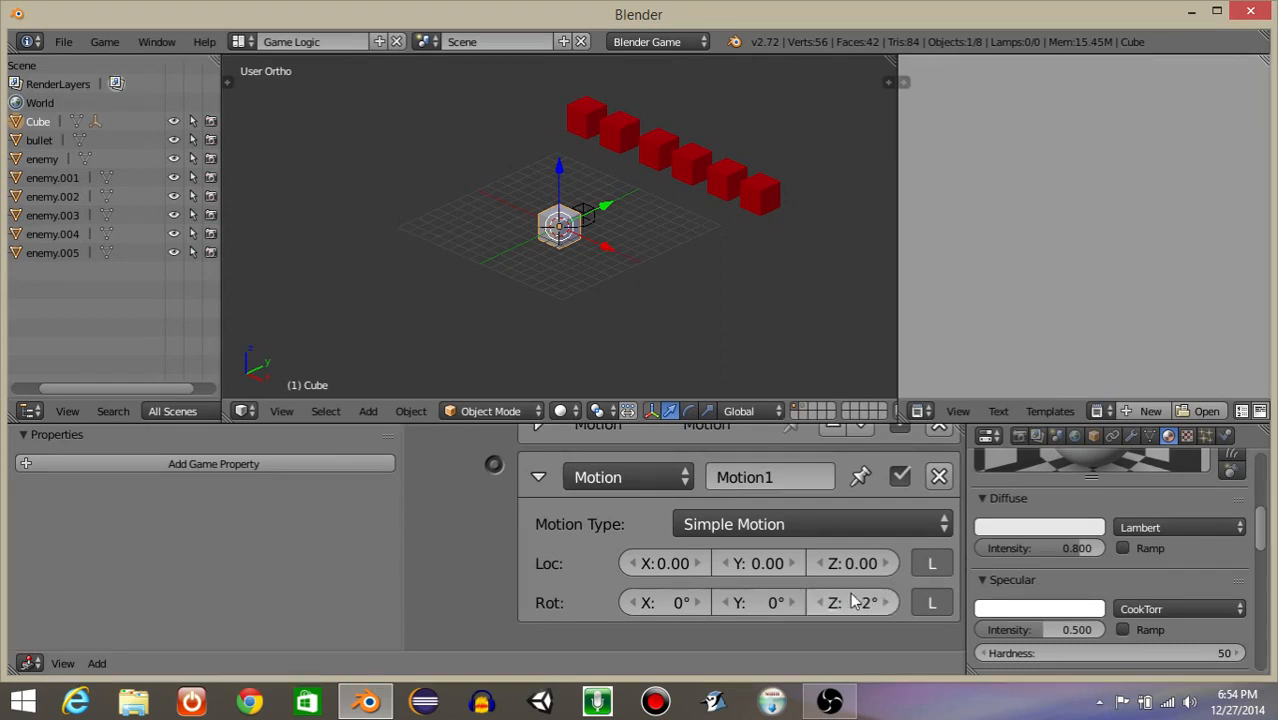
click(541, 478)
Link the D key sensor to the second Motion actuator and test-run the game, stopping it again
ctrl+scroll(495, 548, left, 4)
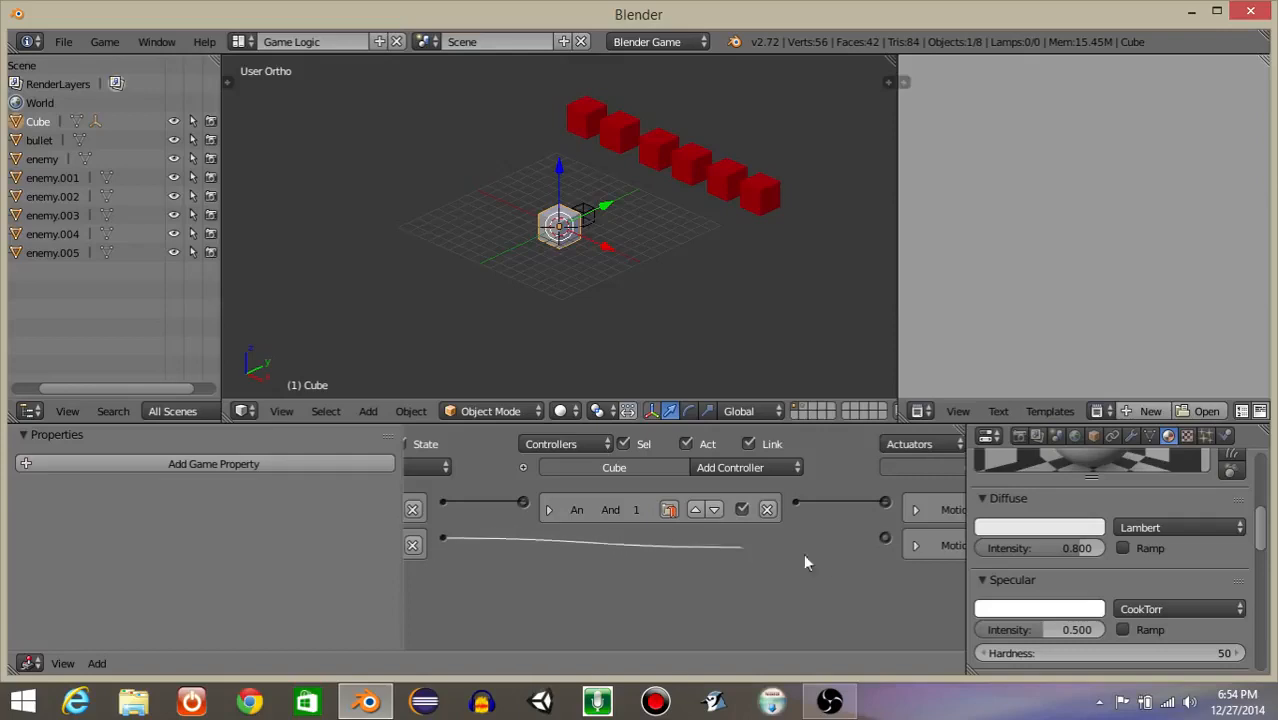
drag(805, 556, 884, 537)
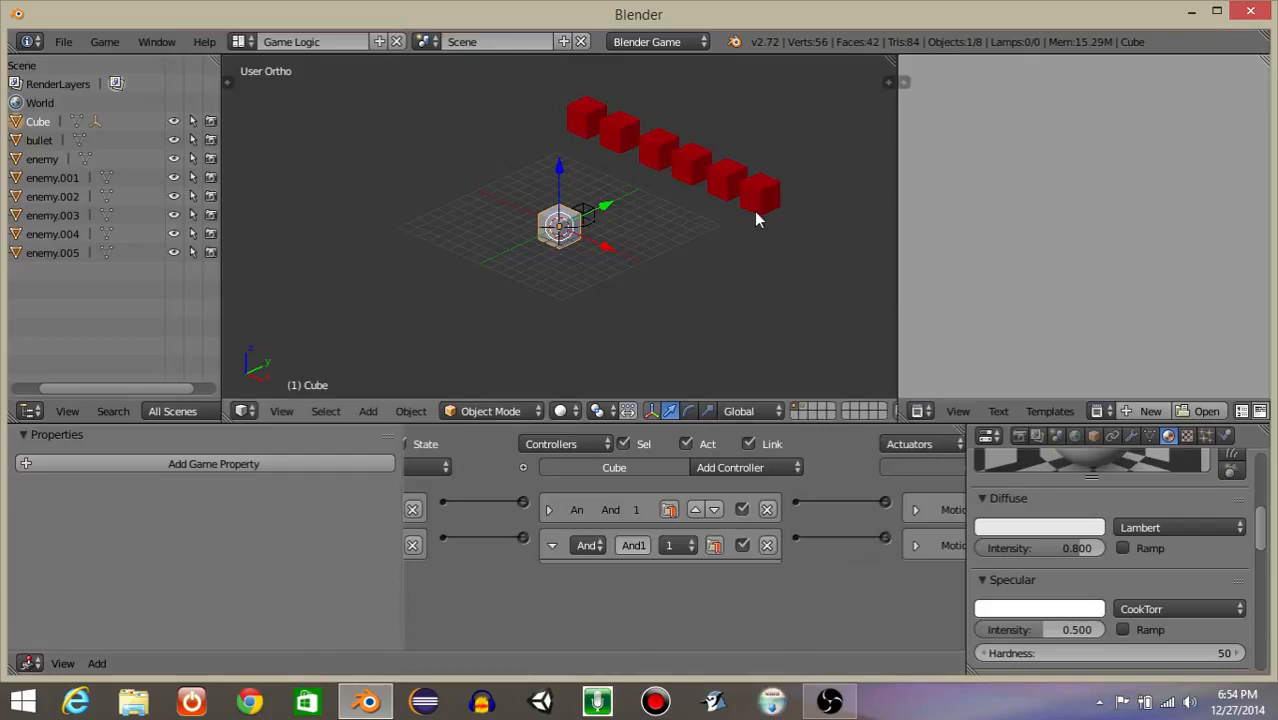
key(p)
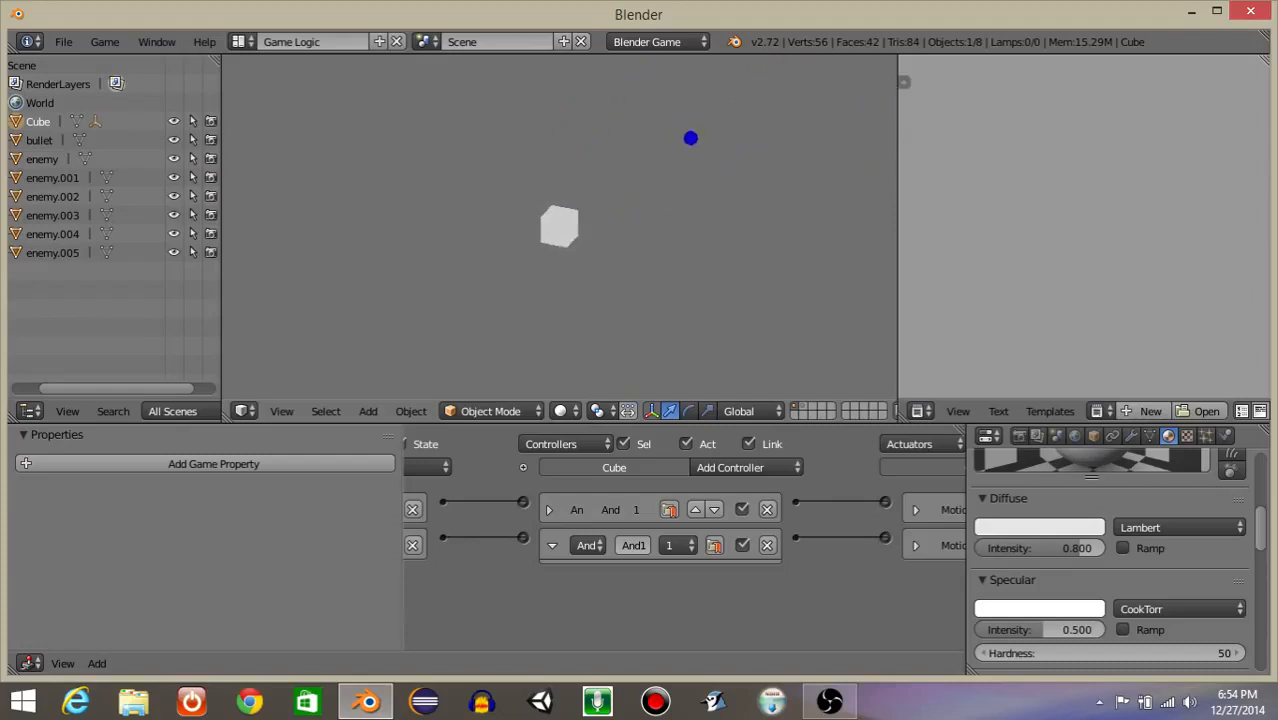
key(Escape)
Select the empty in front of the cube and expand its Mouse sensor settings
scroll(647, 209, up, 4)
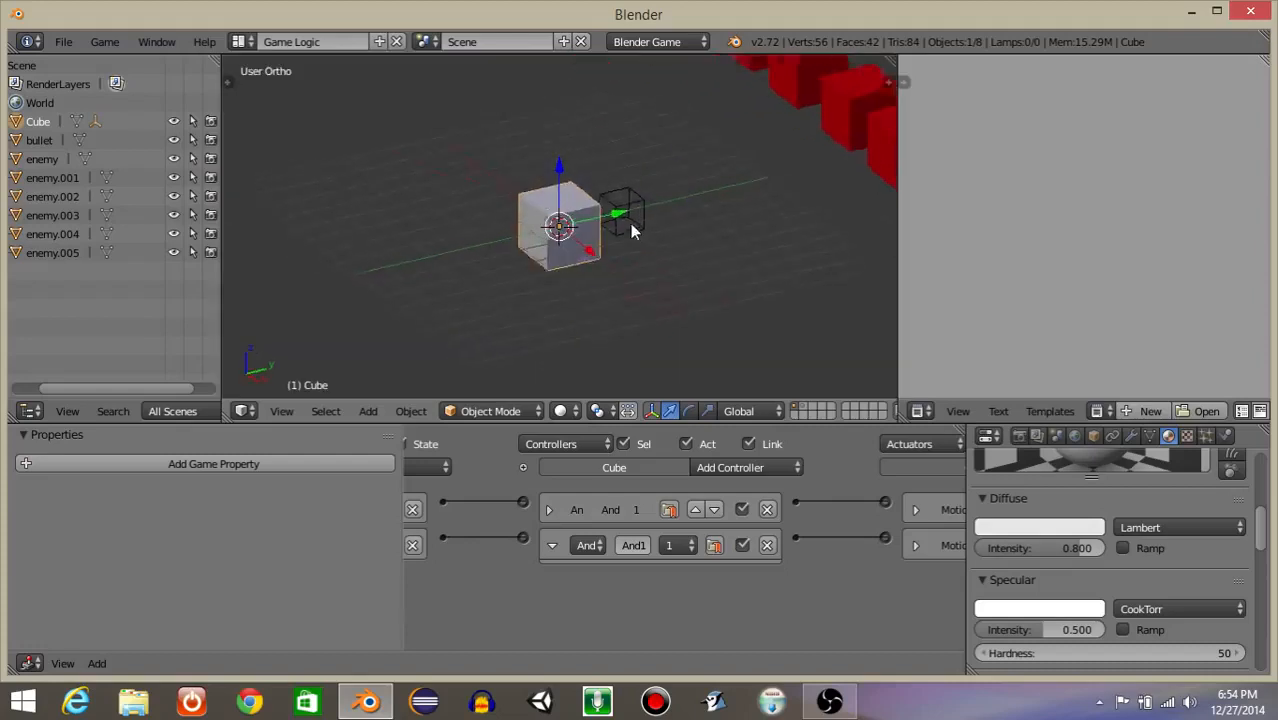
right_click(626, 216)
middle_drag(517, 553, 781, 527)
middle_drag(491, 533, 702, 523)
scroll(520, 512, up, 5)
middle_drag(482, 553, 714, 500)
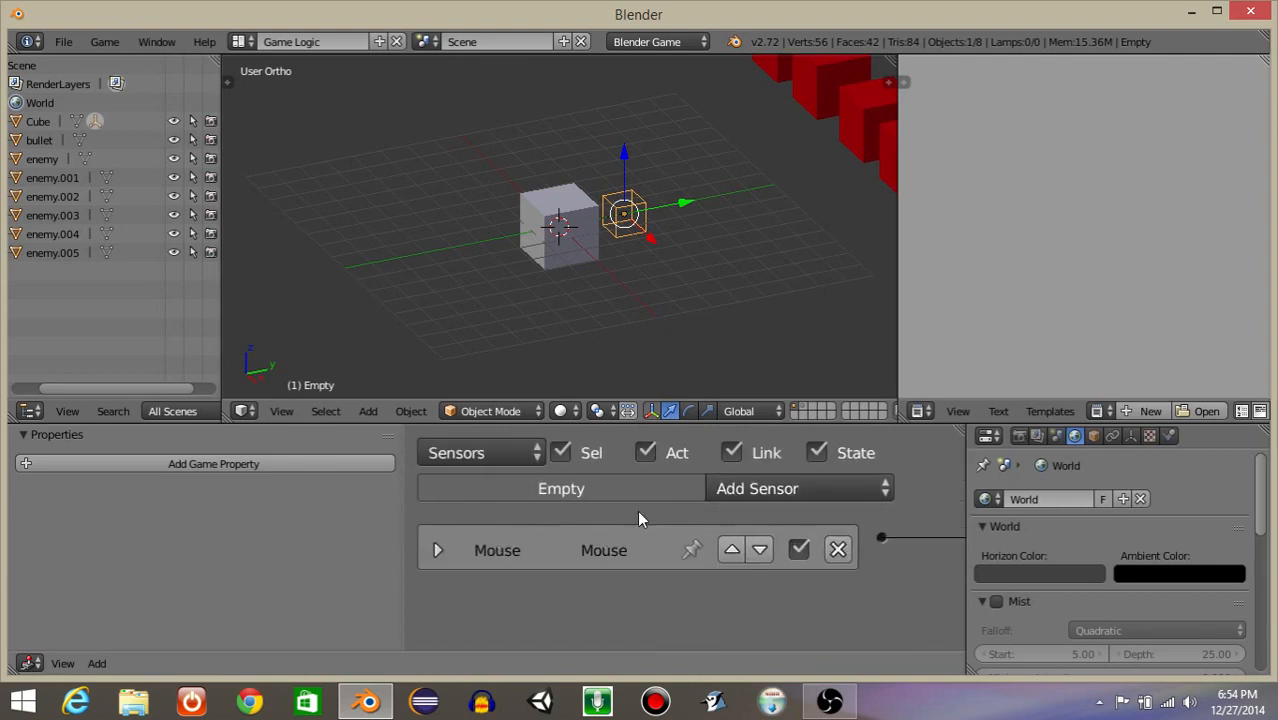
click(437, 550)
middle_drag(439, 550, 583, 528)
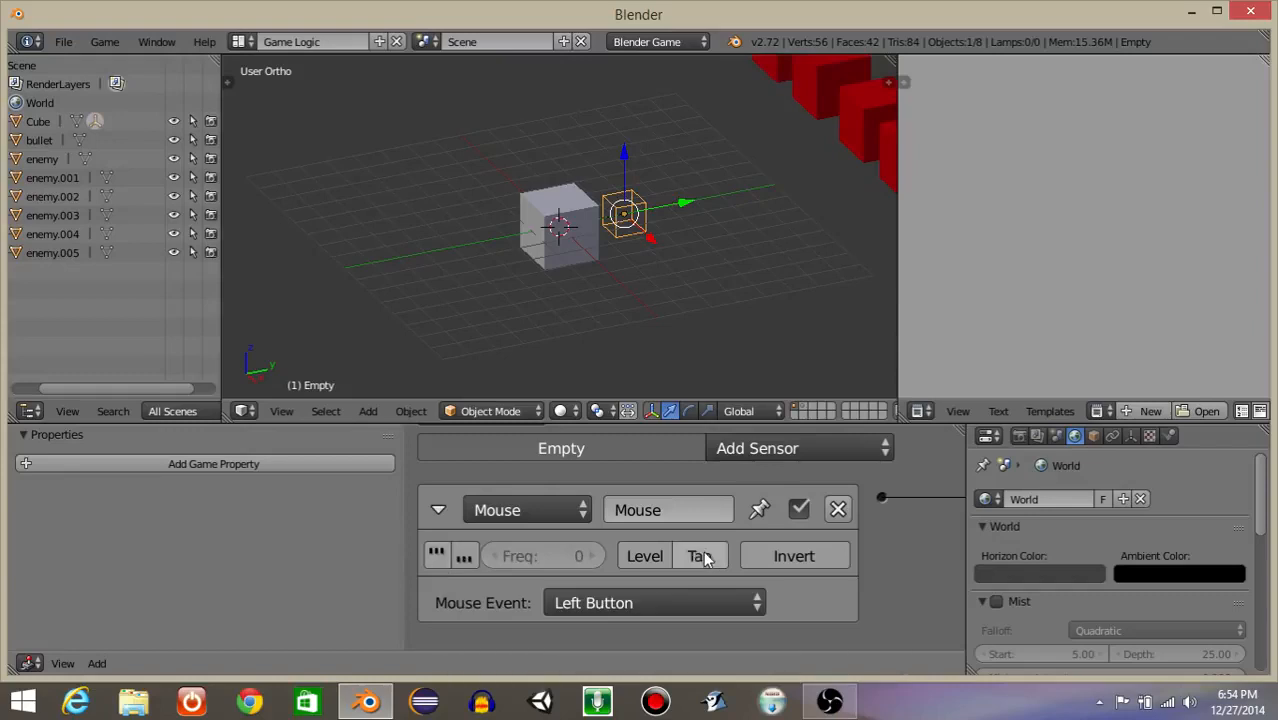
Enable true-level pulse triggering on the empty's Mouse sensor and set its frequency to 10
click(455, 558)
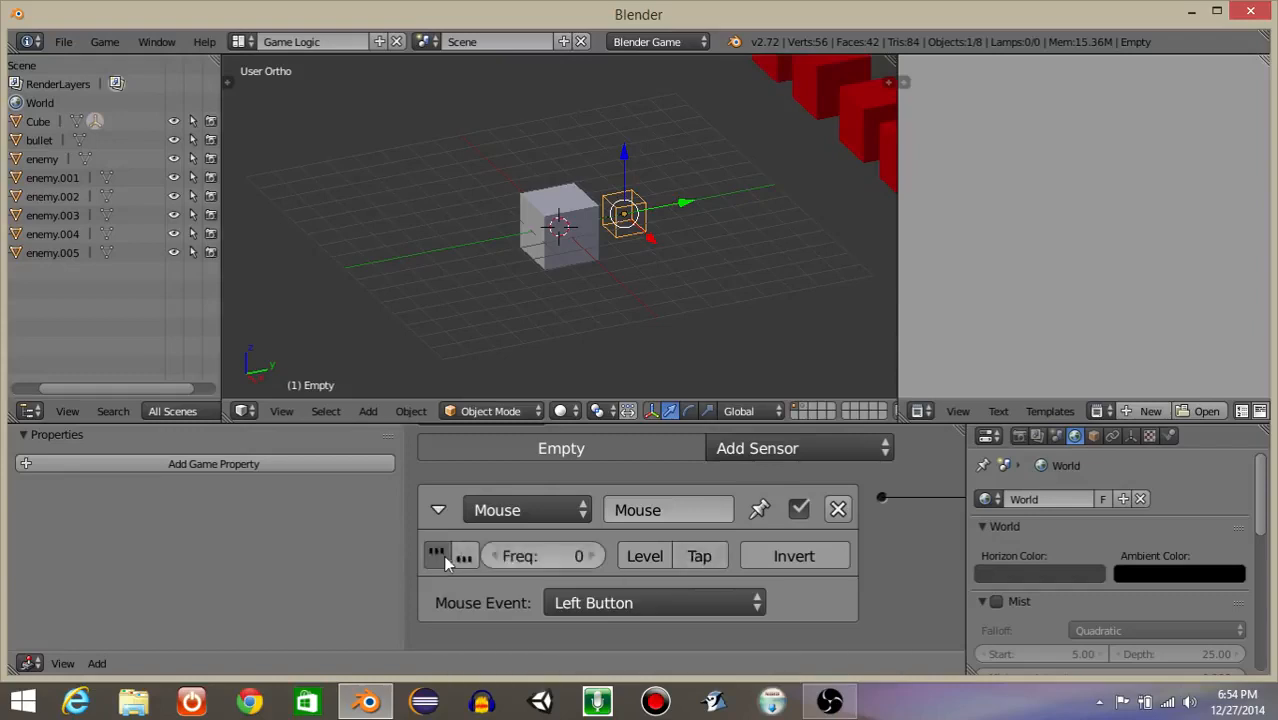
click(530, 556)
text(10)
key(Return)
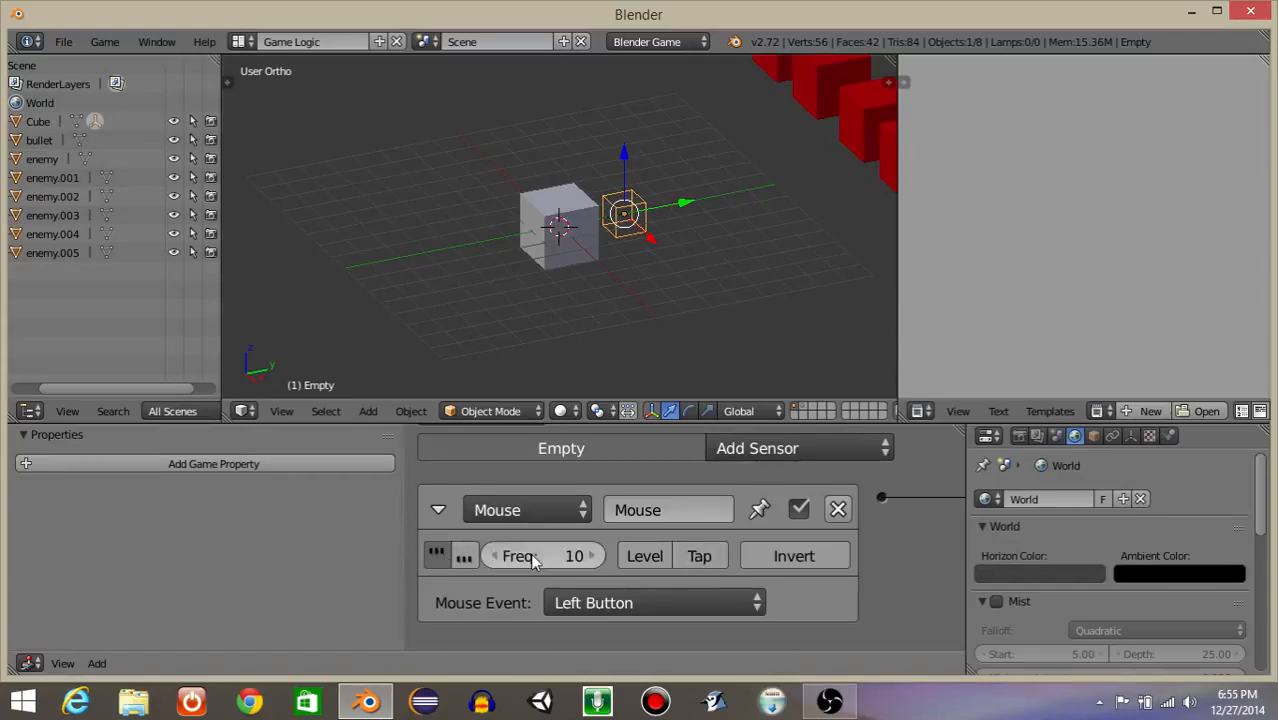
Test-run the game three times, rotating the cube and firing continuously at the enemy row, stopping it after each run
scroll(481, 299, down, 3)
middle_drag(481, 299, 538, 318)
key(p)
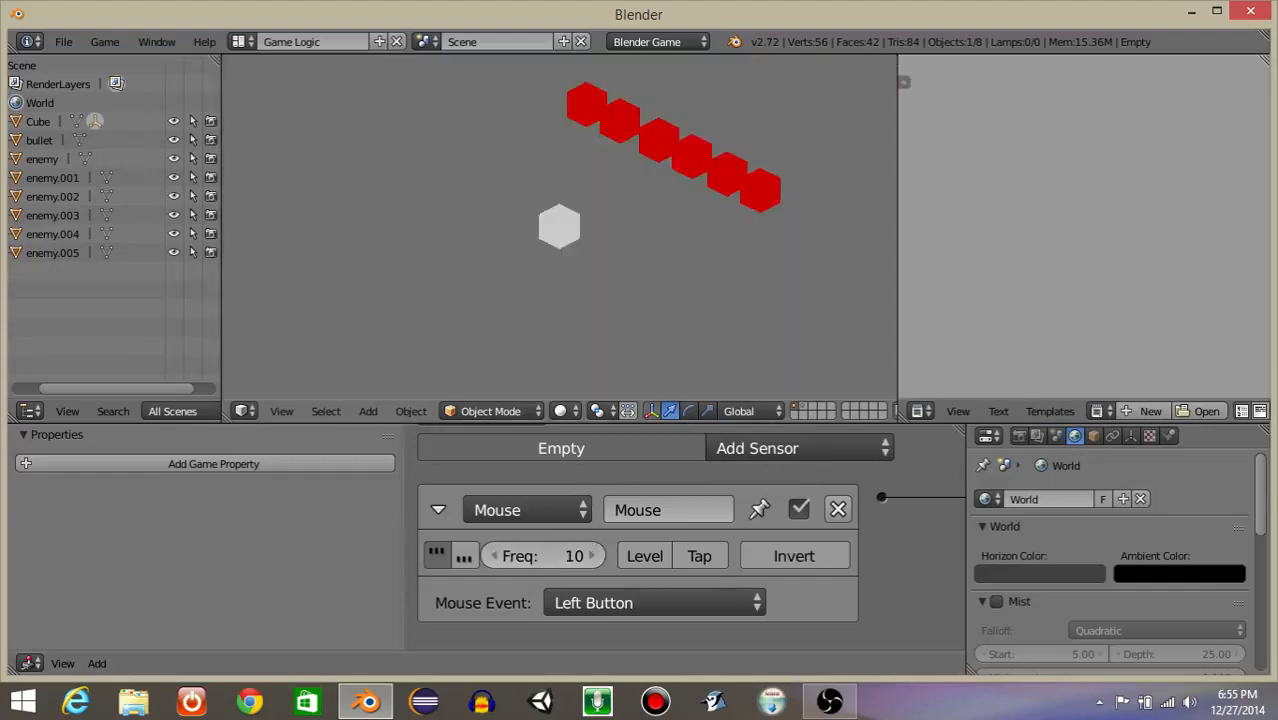
click(538, 318)
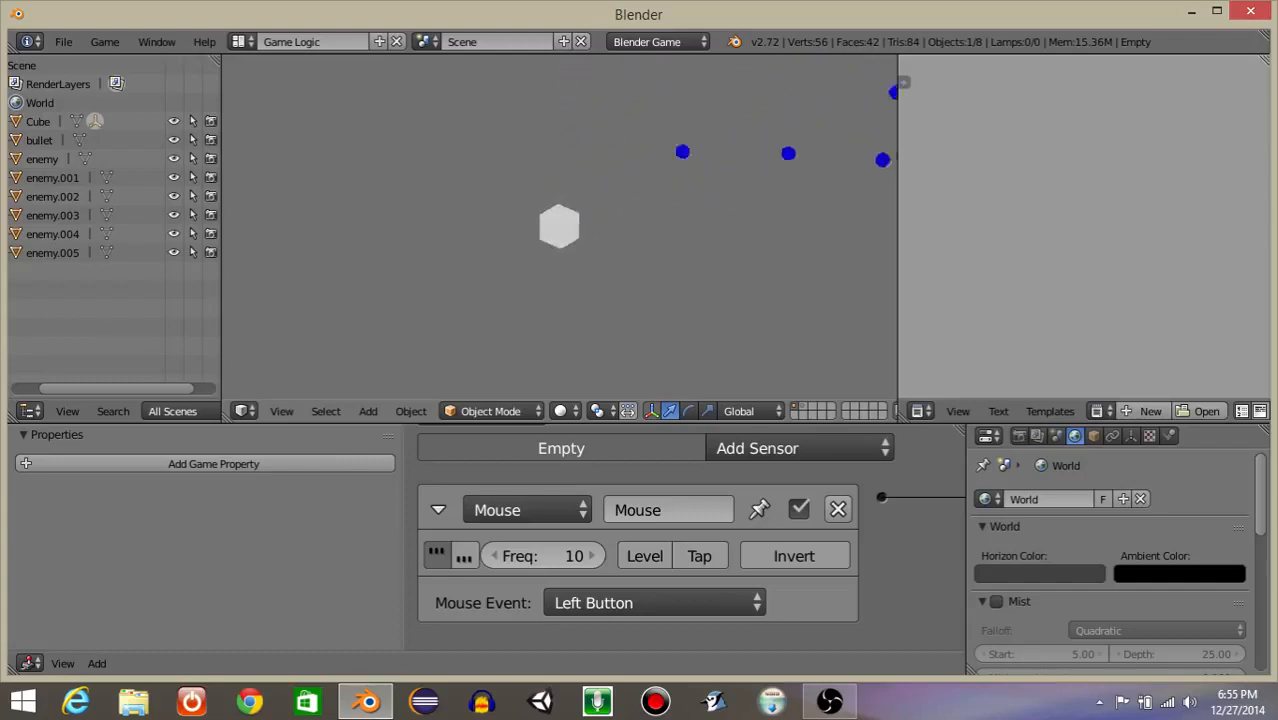
key(Escape)
key(p)
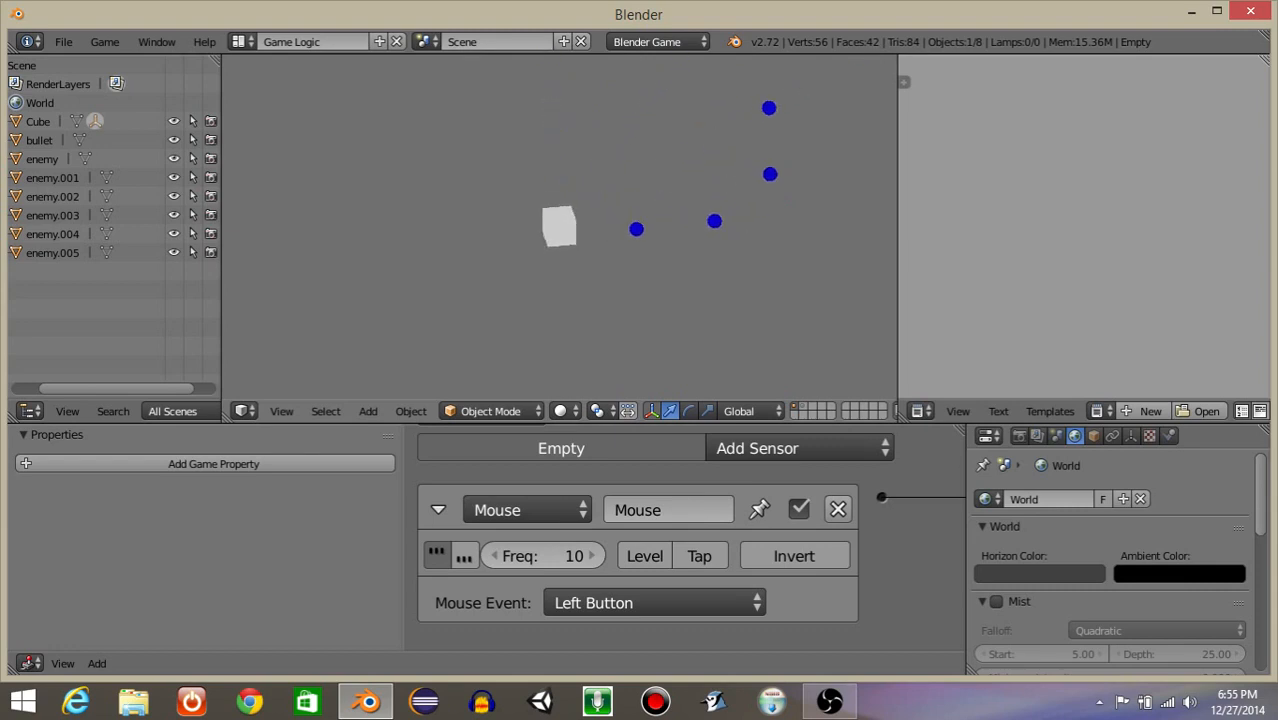
key(Escape)
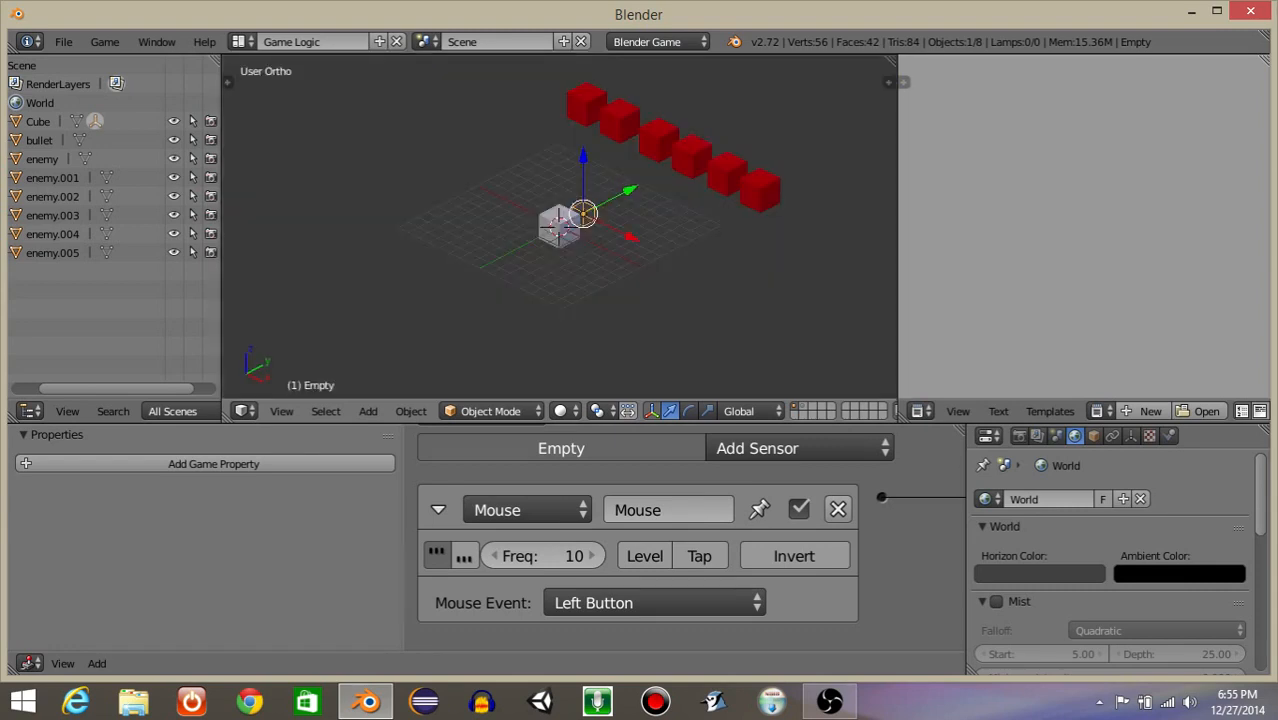
key(p)
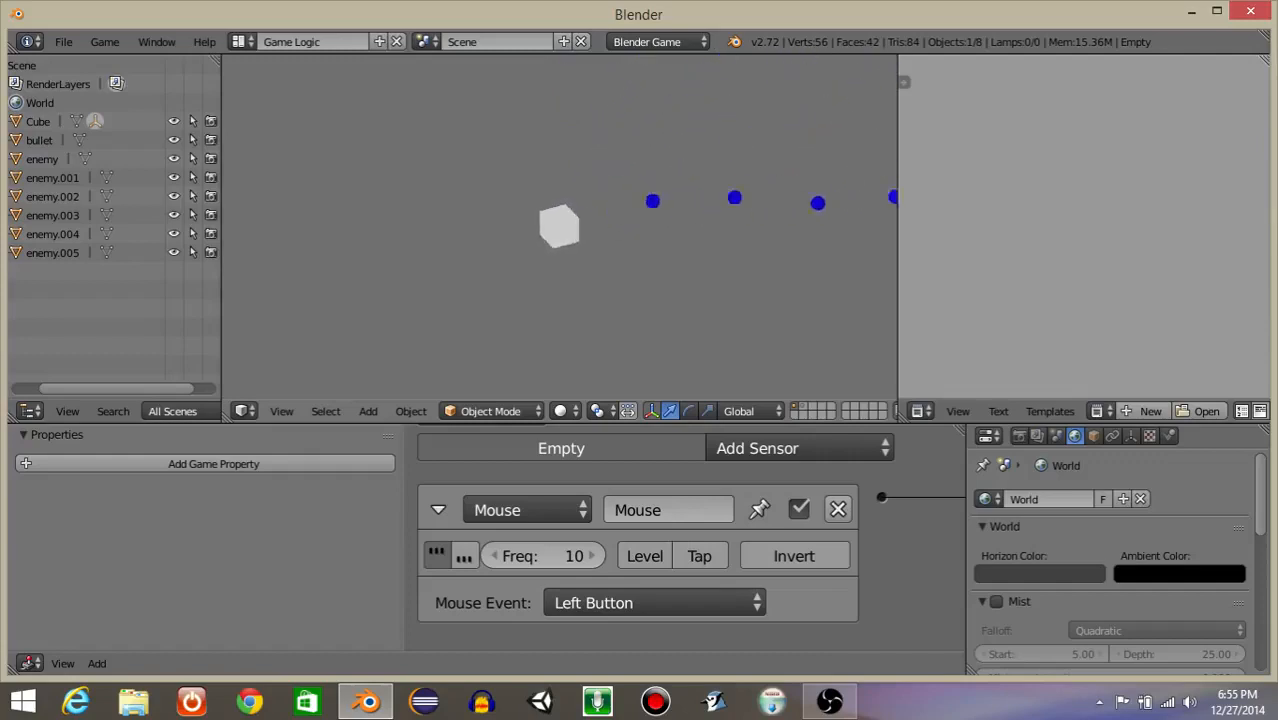
key(Escape)
click(829, 700)
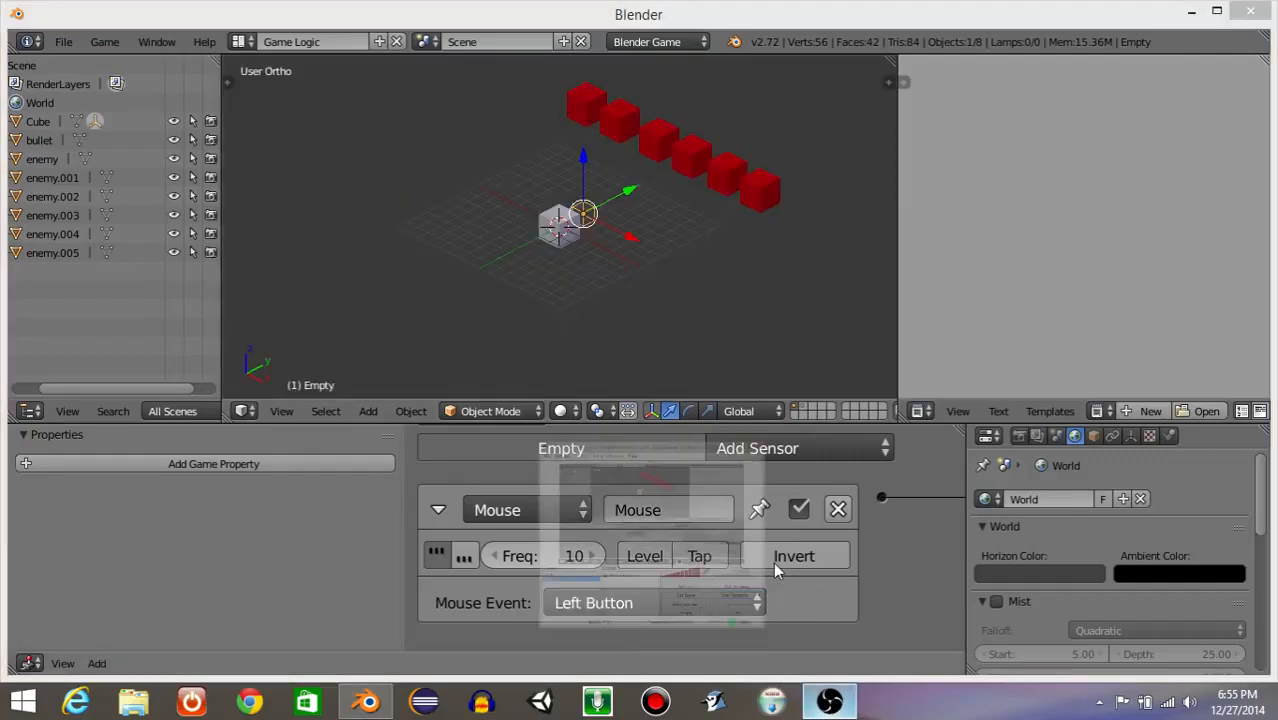